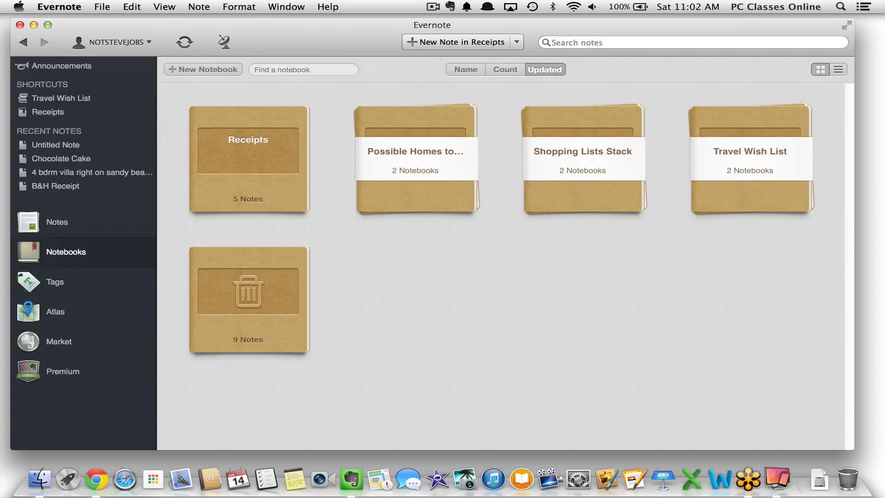
View the Notes entry about one free month of Evernote Premium, then minimize Notes and return to Evernote.
click(299, 464)
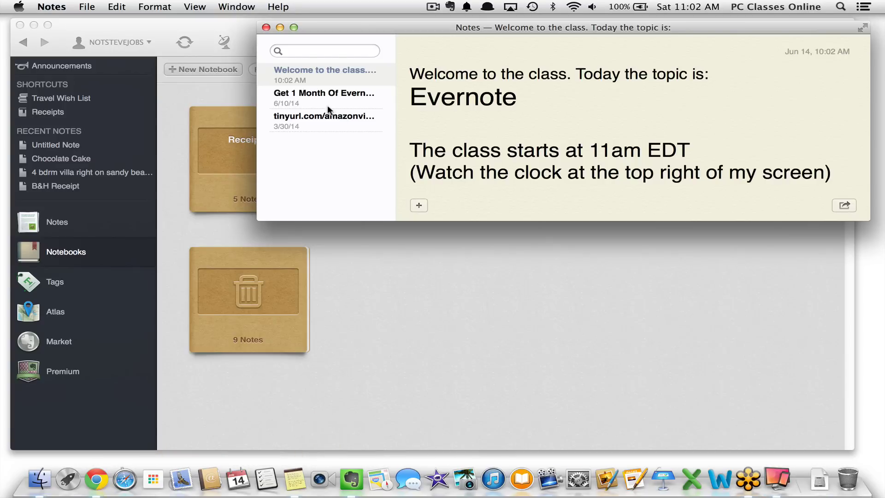
click(333, 94)
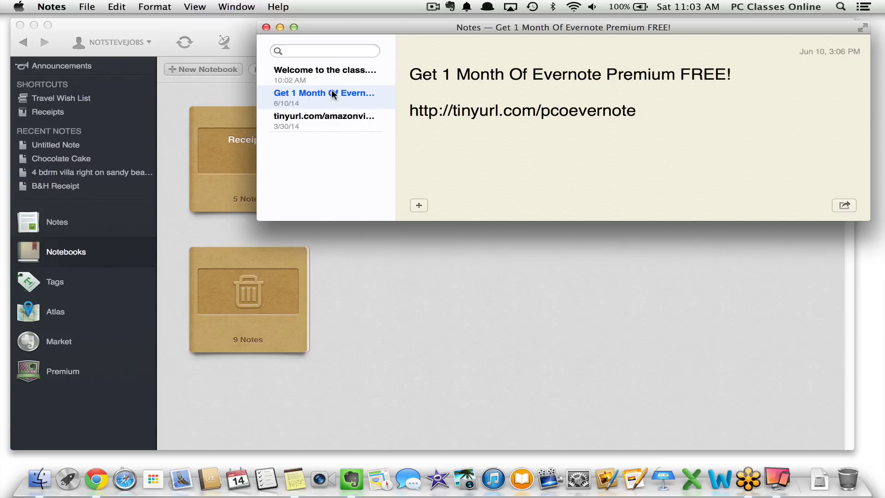
click(280, 27)
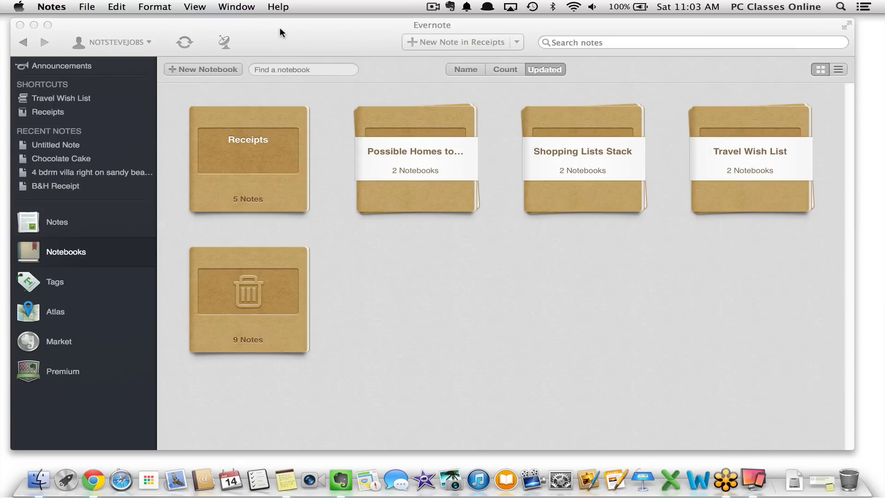
click(619, 401)
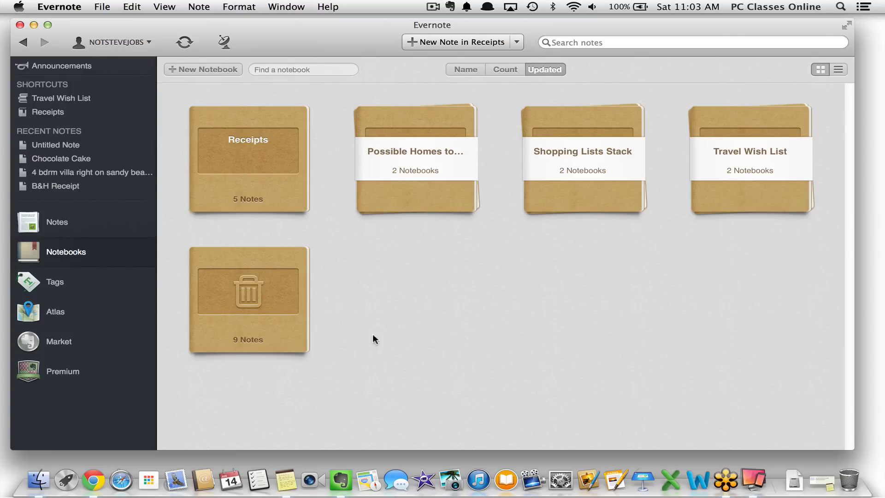
Review the notes list and the notebooks overview, and expand the Possible Homes to buy stack to see its notebooks.
click(59, 227)
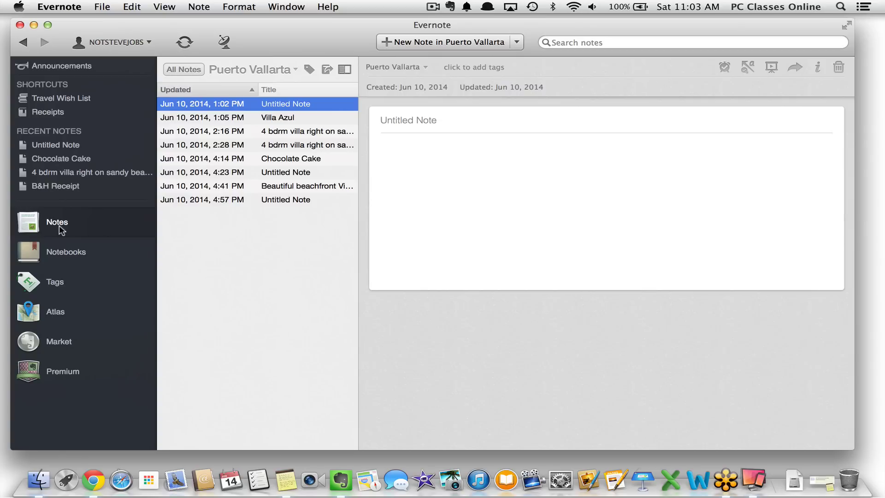
click(62, 250)
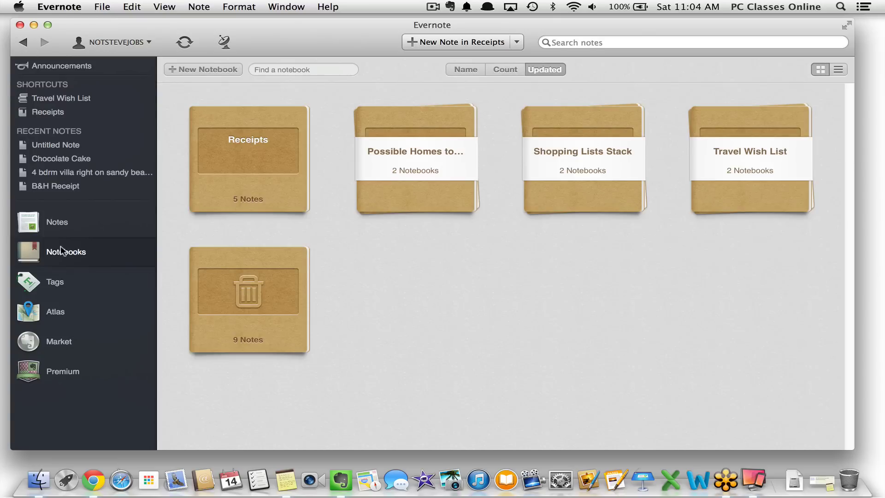
click(426, 167)
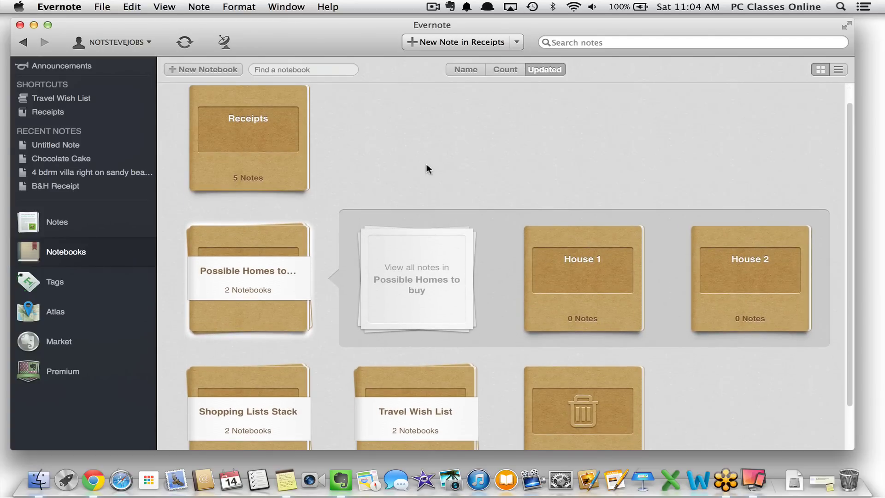
scroll(428, 169, down, 2)
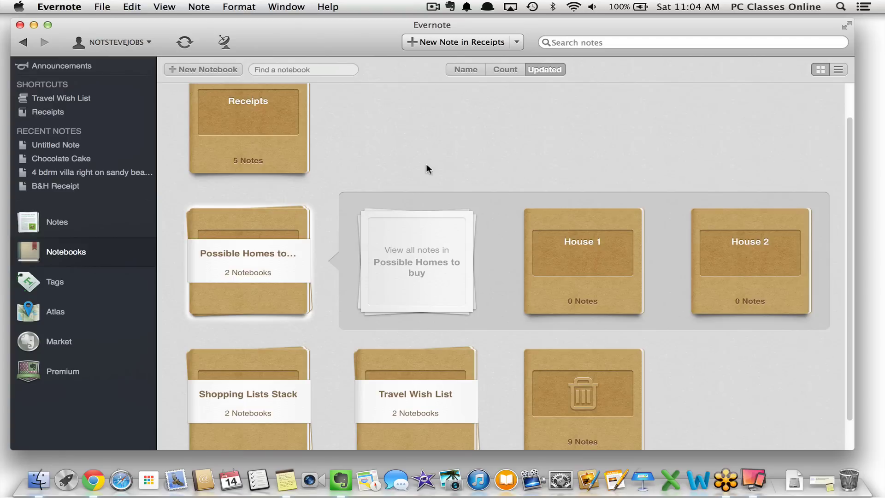
mouse_move(549, 259)
mouse_move(746, 229)
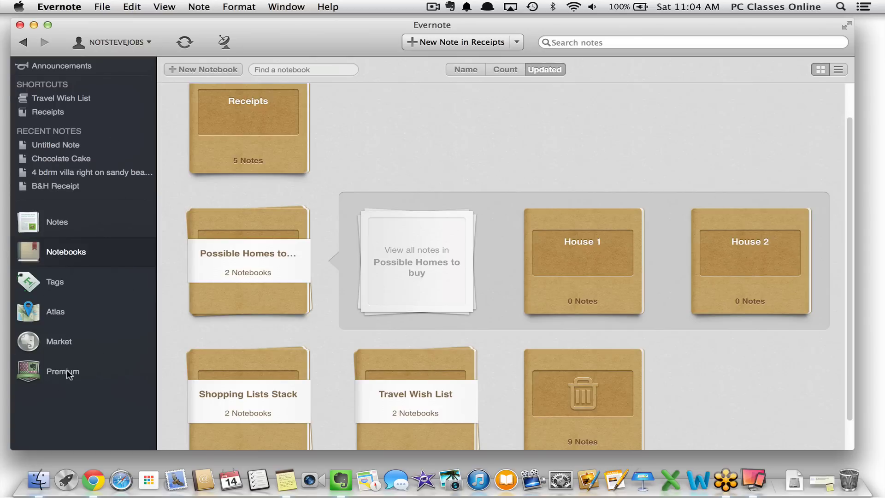
Delete the Possible Homes to buy stack and confirm the deletion.
click(37, 253)
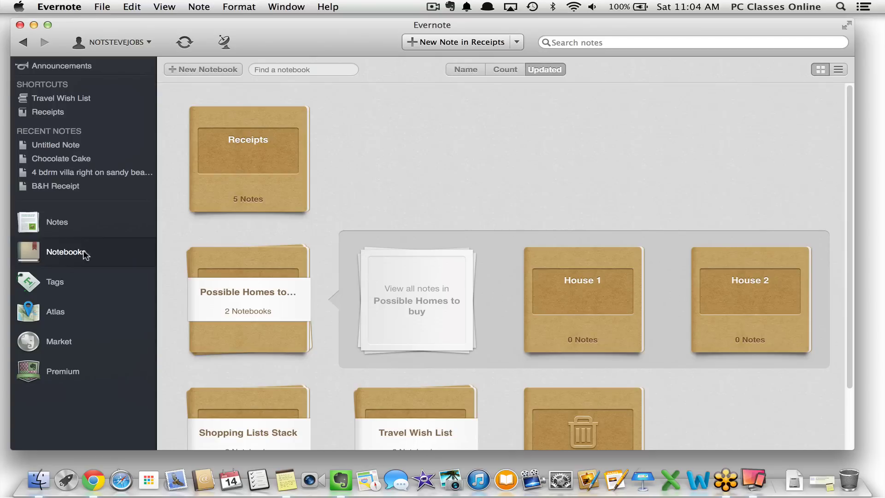
right_click(217, 297)
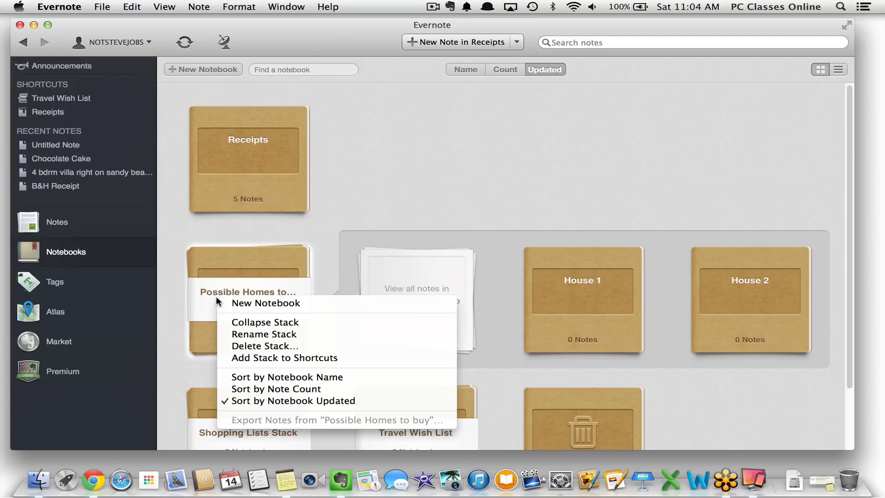
click(239, 347)
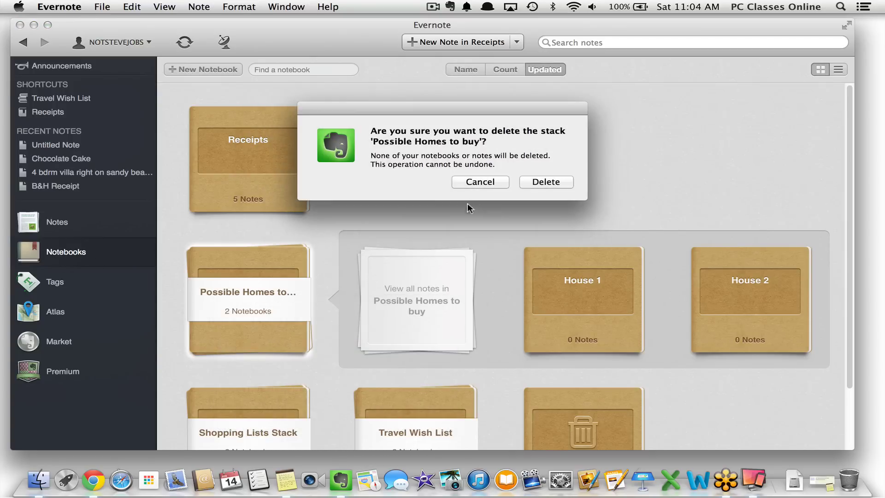
click(548, 182)
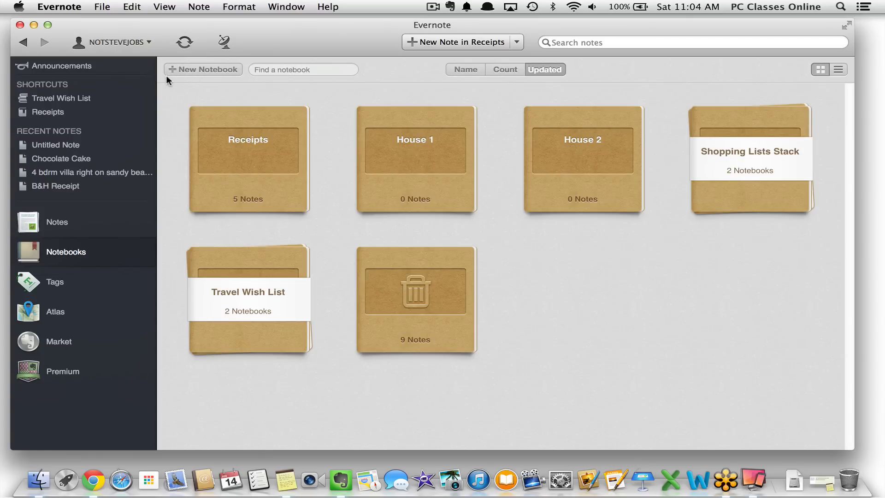
Try to create a notebook named House 1.
click(217, 72)
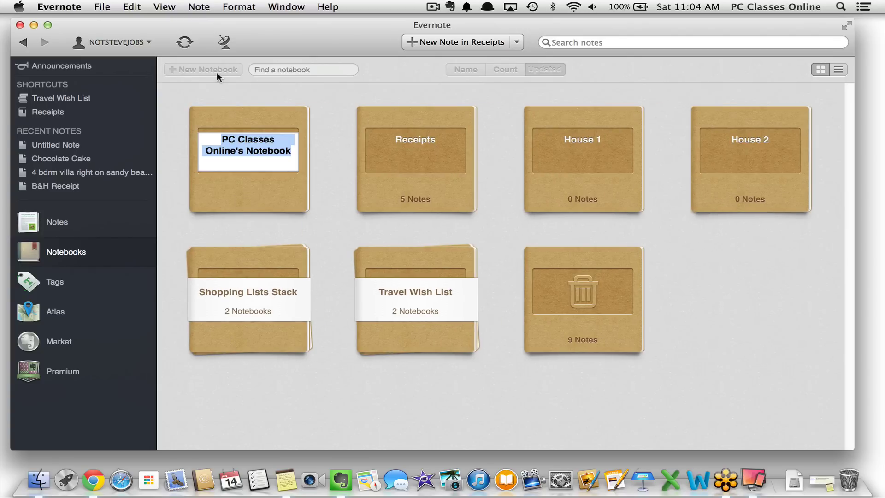
text(House 1)
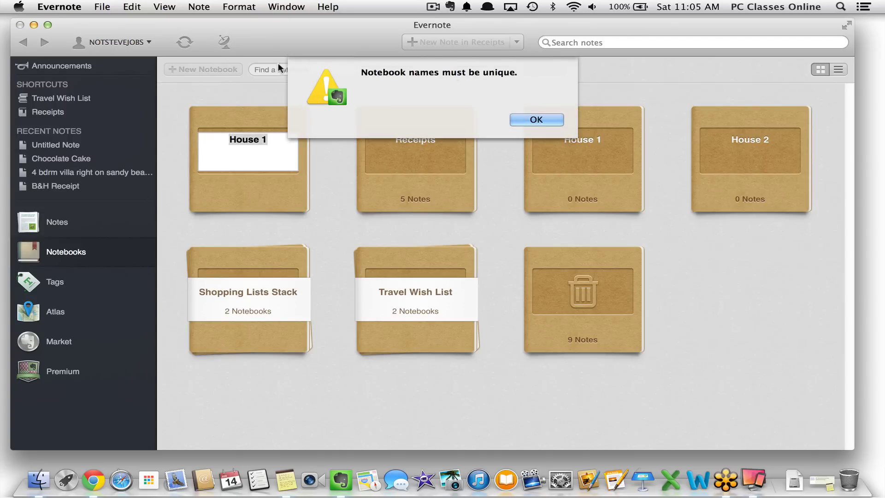
click(536, 120)
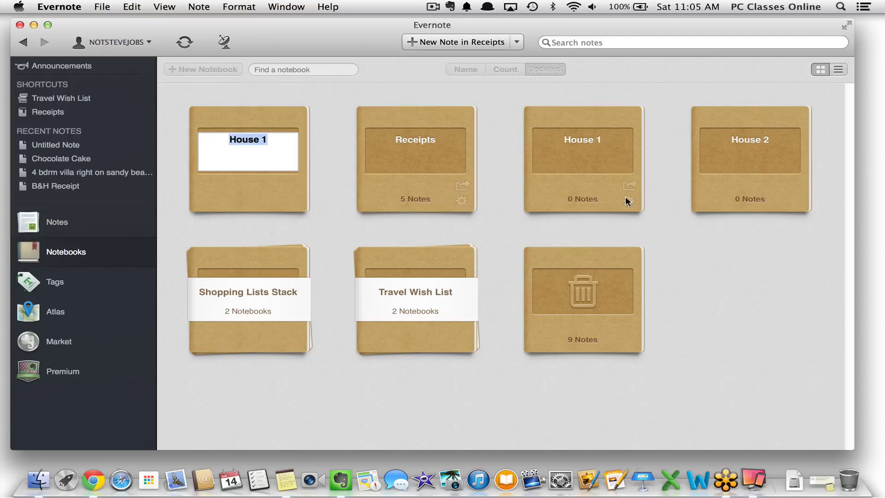
Delete the House 2 notebook and confirm the deletion.
right_click(589, 162)
click(655, 255)
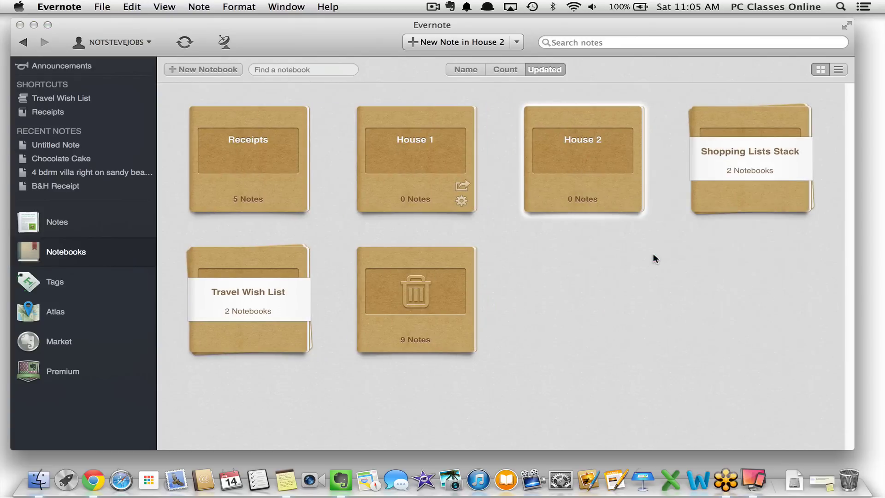
click(549, 182)
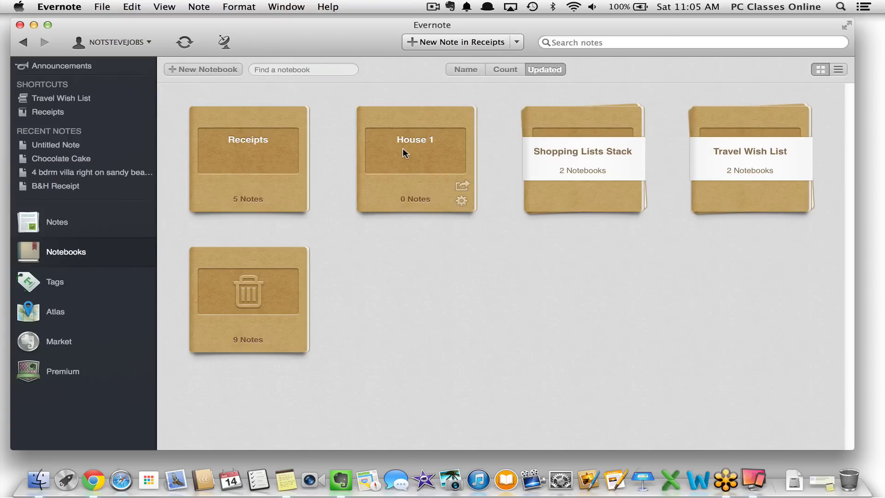
Create a notebook named House 2 and combine it with the House 1 notebook into a stack.
click(206, 69)
text(House 2)
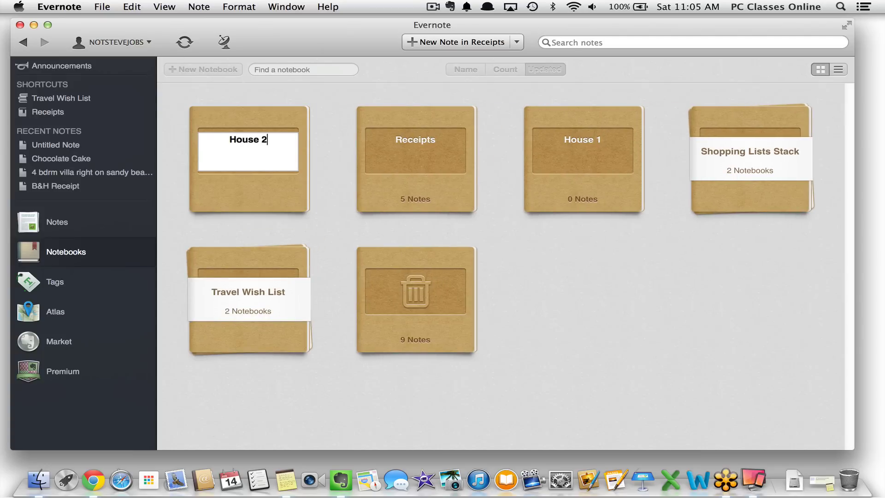
key(Return)
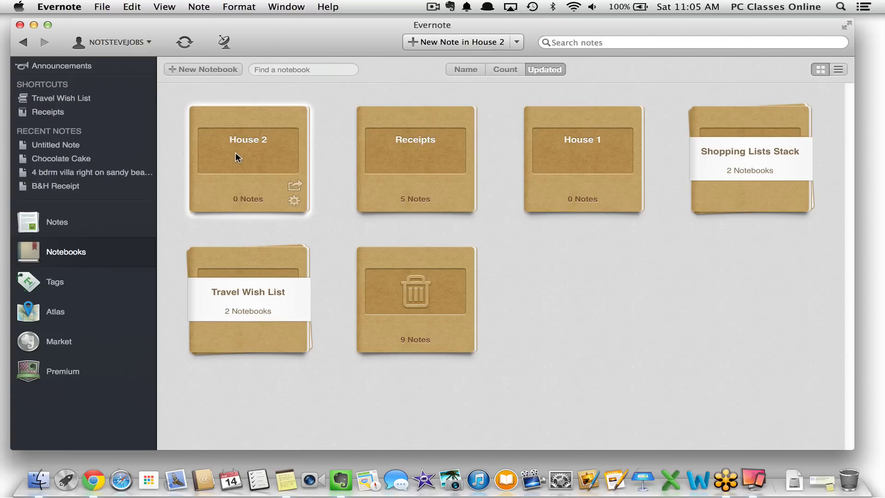
drag(234, 152, 571, 170)
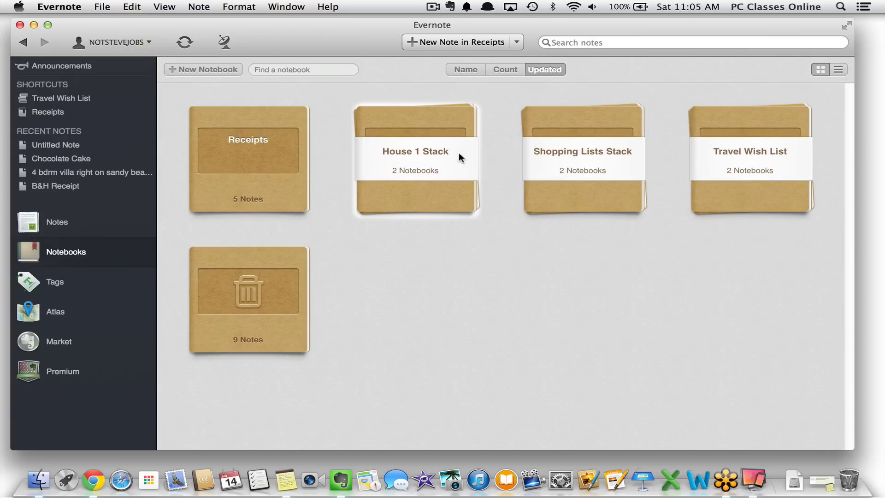
Rename the new stack containing House 1 and House 2 as Houses.
click(432, 154)
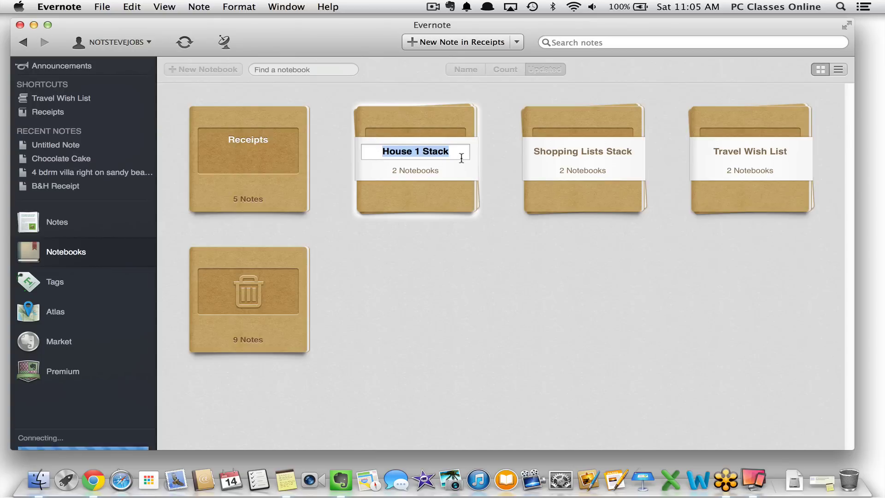
key(Return)
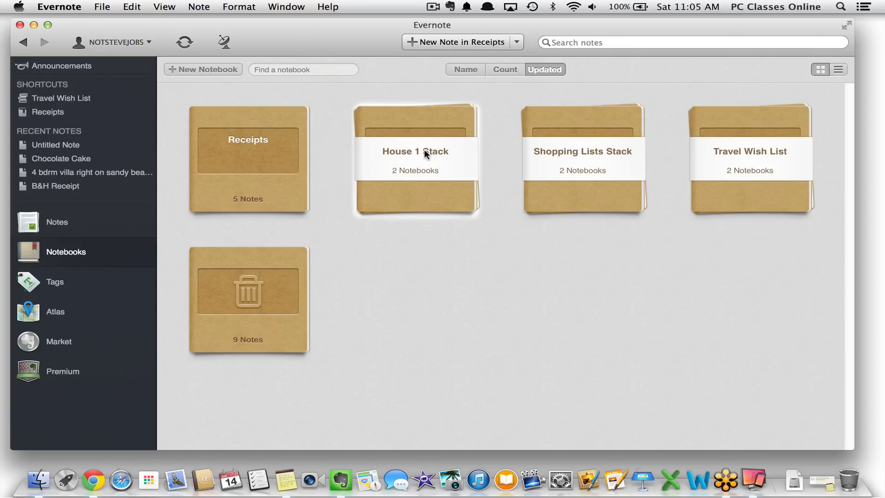
click(424, 153)
text(Houses)
key(Return)
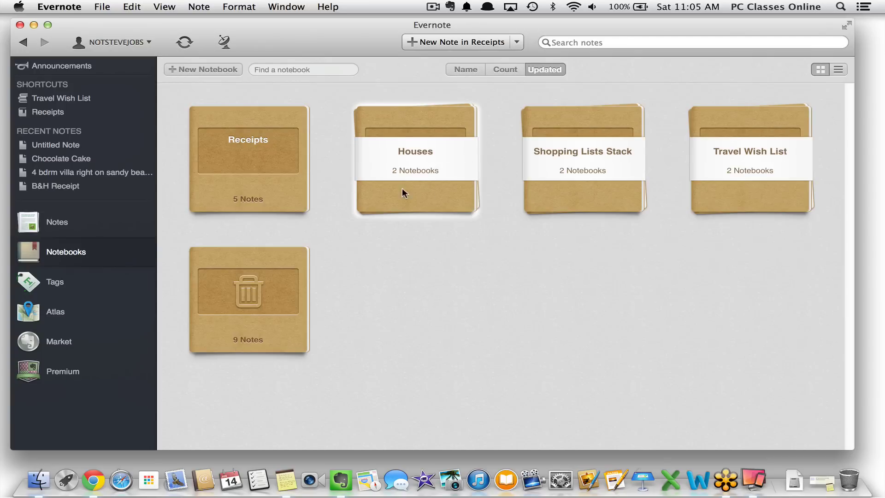
Expand the Houses stack to look at the notebooks inside it.
click(417, 157)
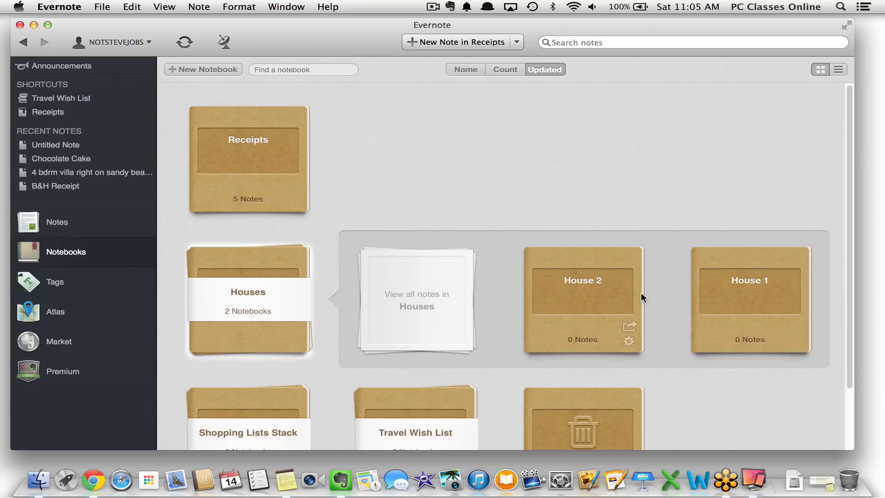
mouse_move(613, 291)
mouse_move(755, 295)
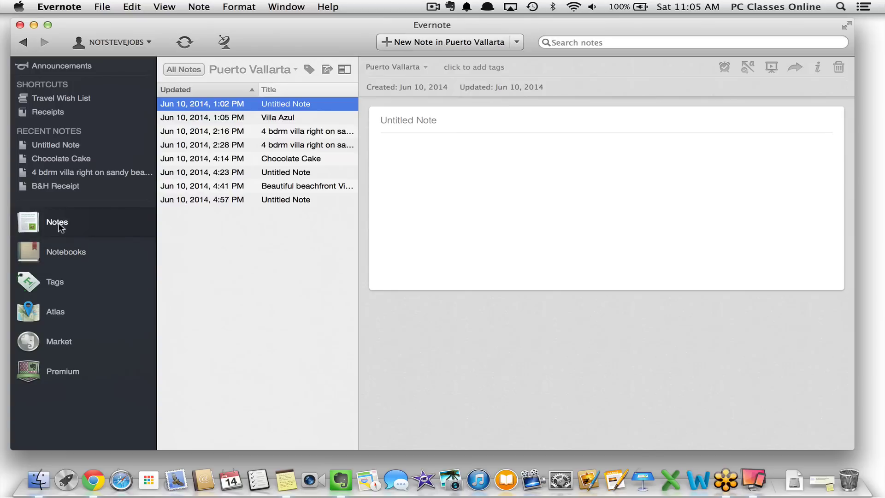
Create a new note in the Puerto Vallarta notebook, allow location use, and title it Dummy Note.
click(60, 227)
click(418, 45)
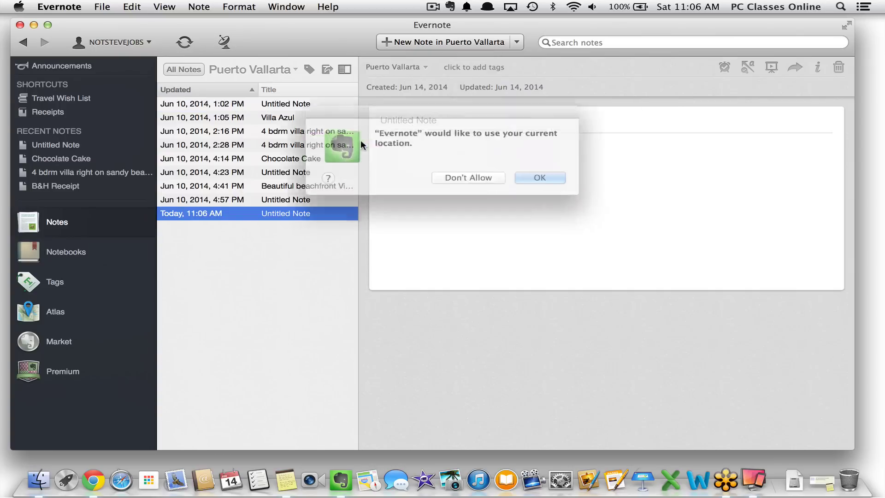
click(567, 180)
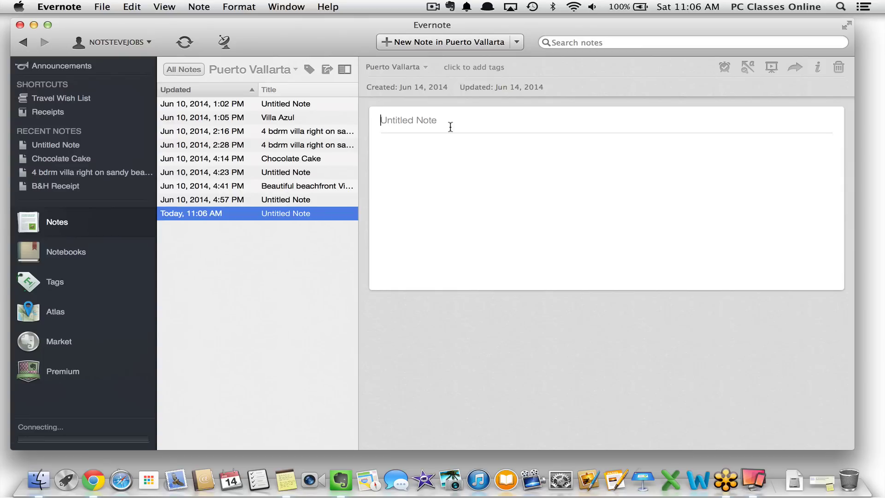
text(Dummy Note)
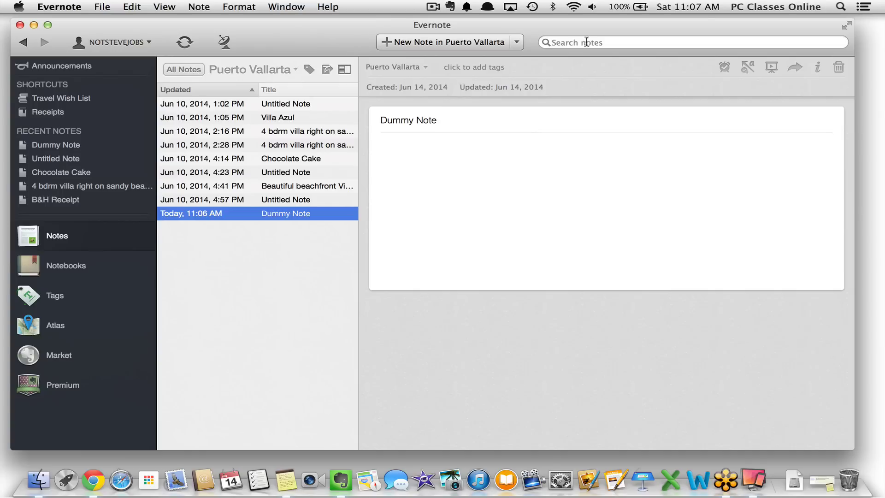
Add the tag chocolate to the Dummy Note.
click(470, 68)
text(chocolate)
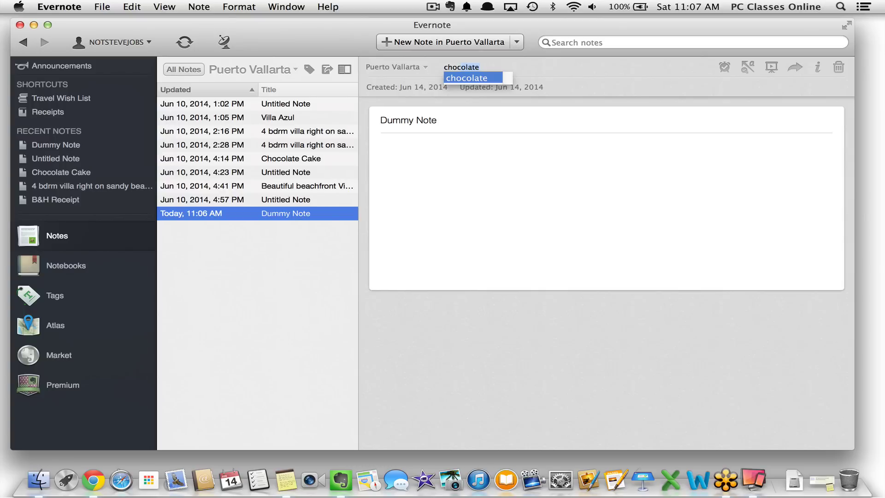
key(Return)
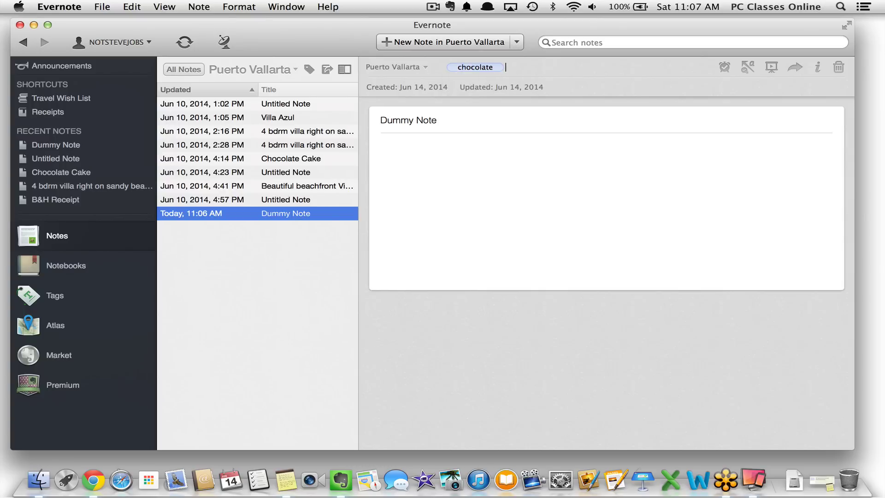
Add a bulleted list to the Dummy Note's body with the entries item 1 and item 2.
click(468, 149)
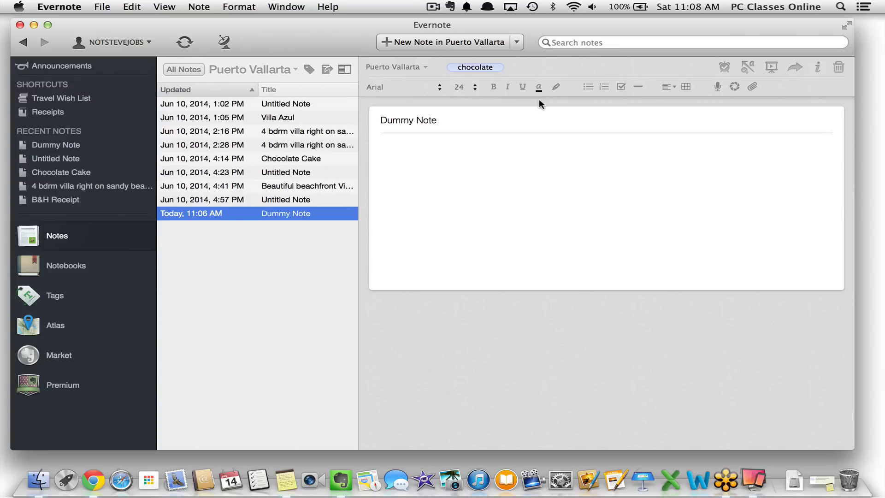
click(589, 88)
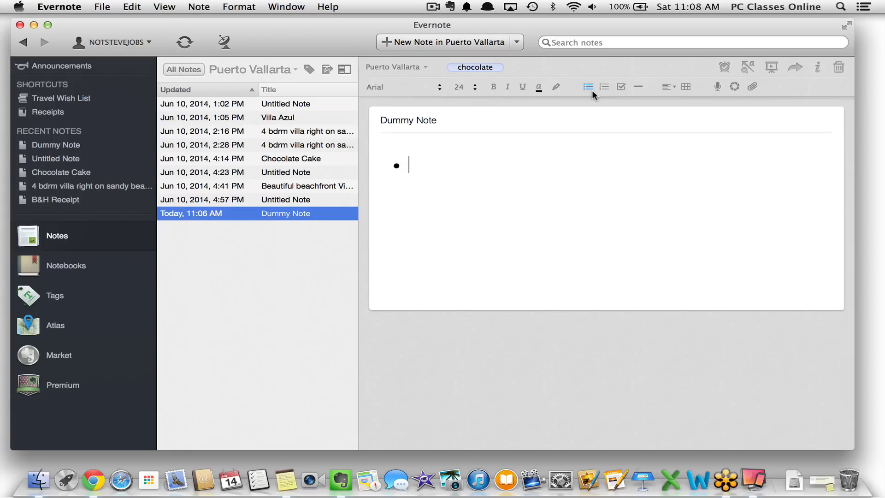
text(item 1)
key(Return)
text(item 2)
key(Return)
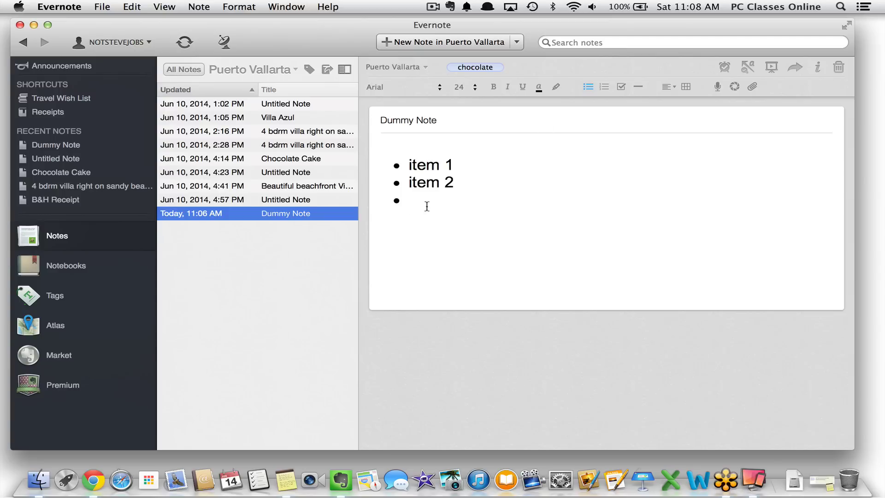
Delete the entire bulleted list from the Dummy Note's body.
key(shift+Up)
key(shift+Up)
key(BackSpace)
key(BackSpace)
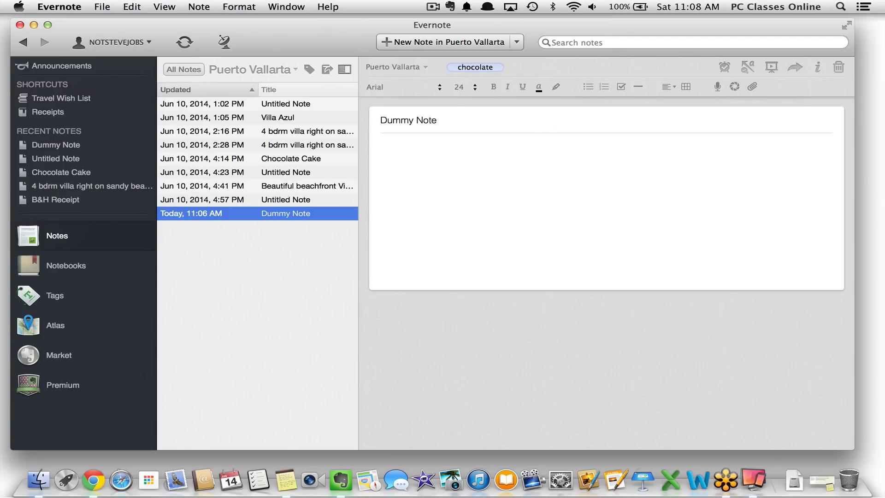
Start a numbered list in the Dummy Note's body and remove it again.
click(604, 86)
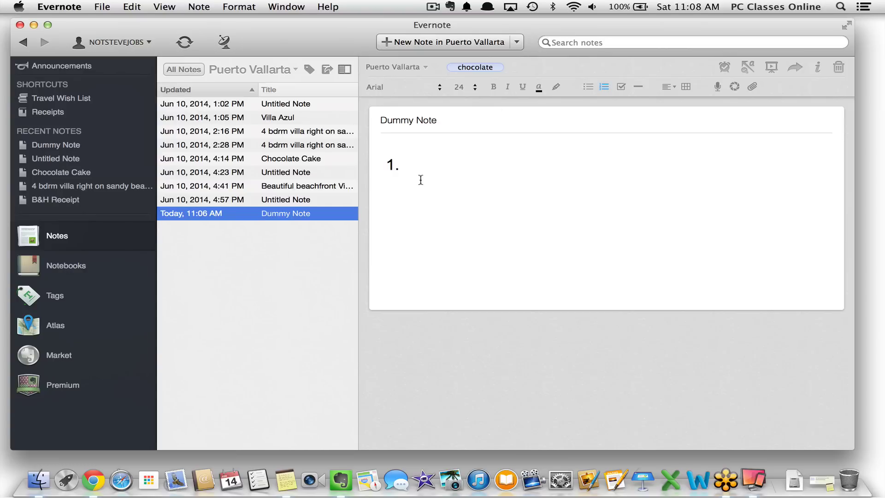
key(BackSpace)
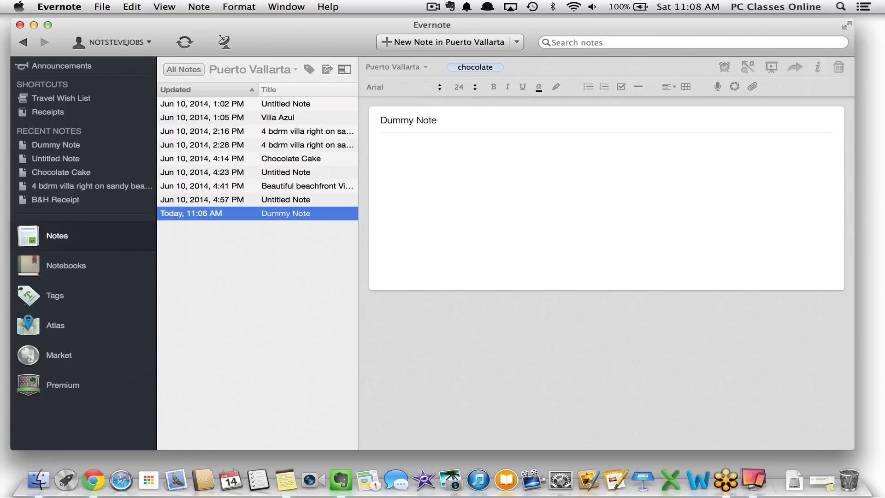
Insert a checkbox in the note's body and retitle the Dummy Note as Trip.
click(622, 87)
click(445, 121)
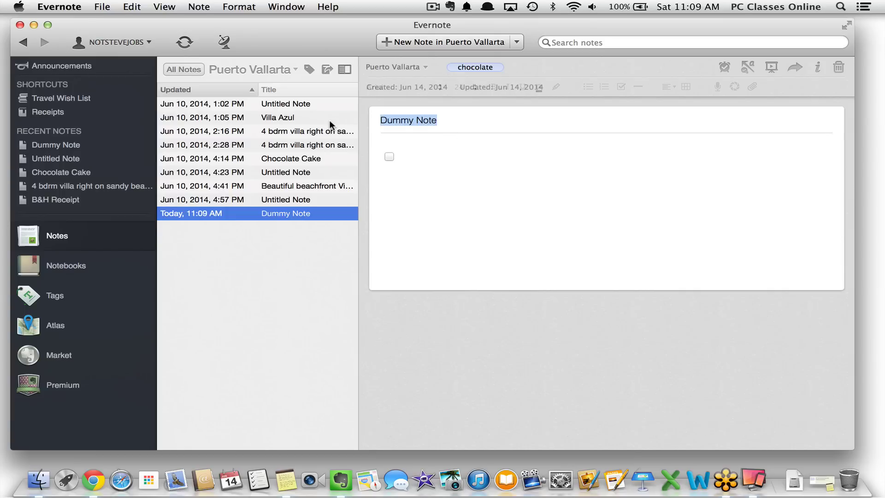
text(Trip)
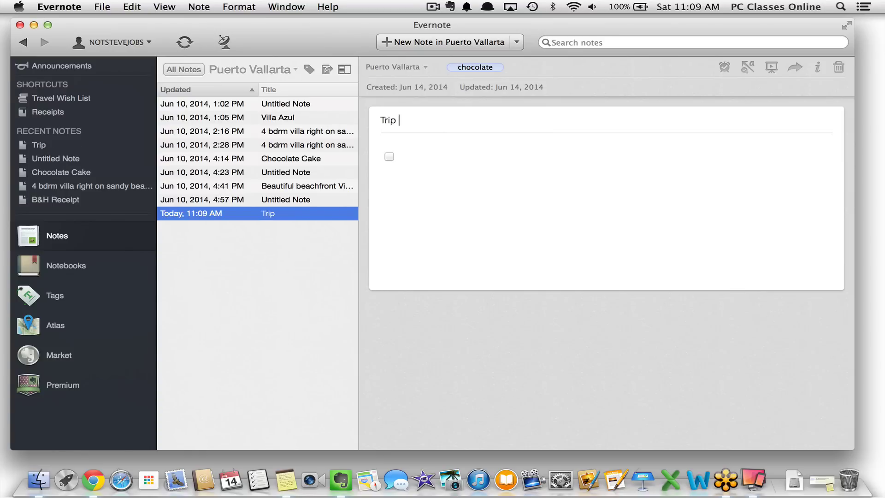
Fill in the checklist in the Trip note's body with the entries sunscreen and bug spray.
click(441, 171)
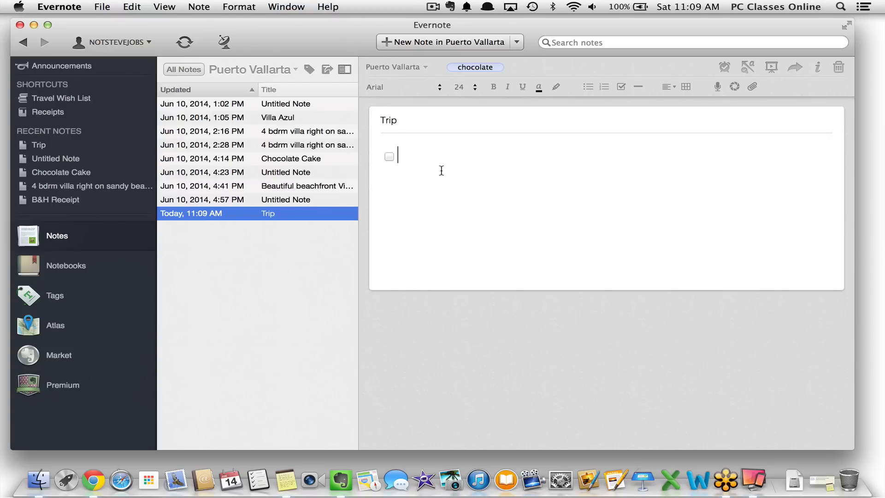
text(sunscreen)
key(Return)
text(big)
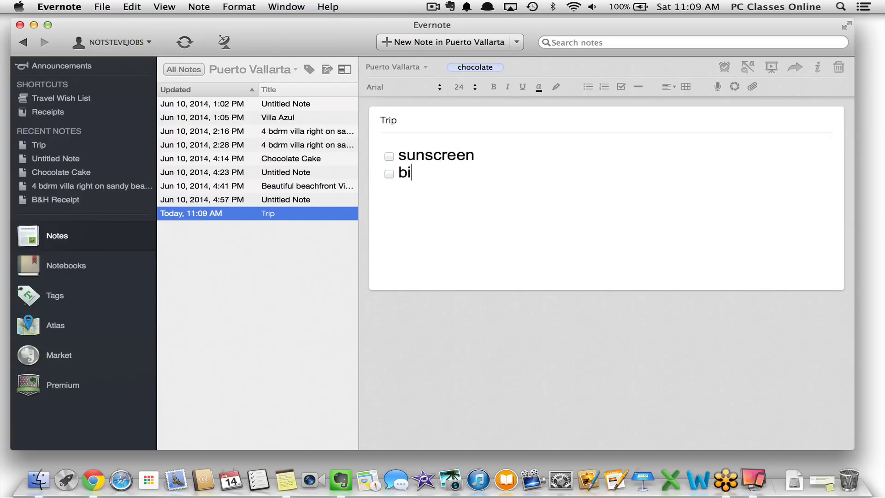
key(BackSpace)
key(BackSpace)
text(ug spray)
key(Return)
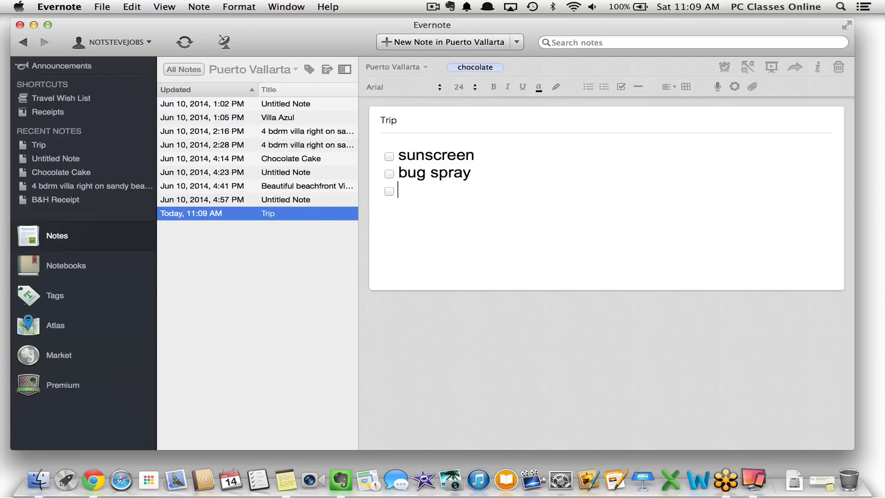
Delete the entire checklist from the Trip note's body and view the available text alignment options.
key(super+a)
key(BackSpace)
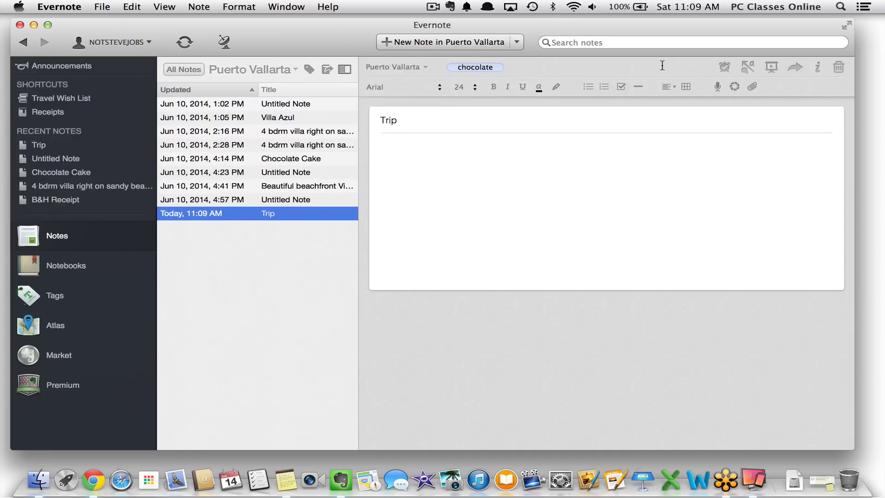
click(674, 86)
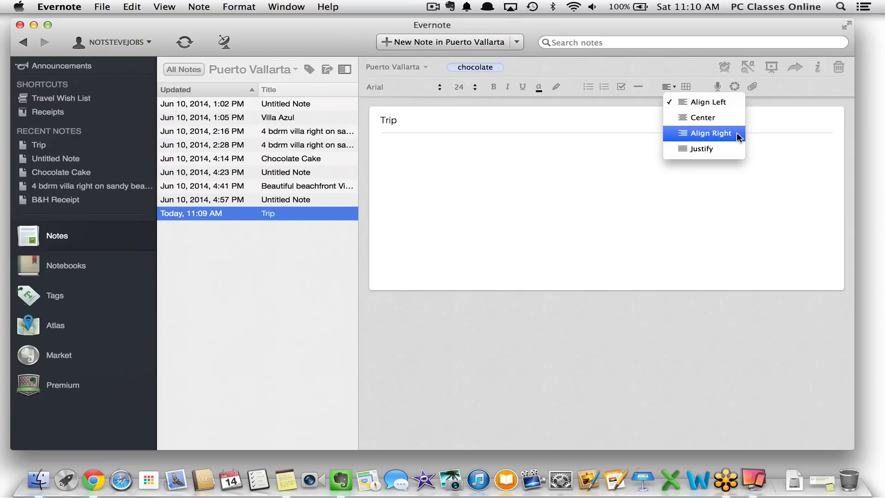
click(779, 132)
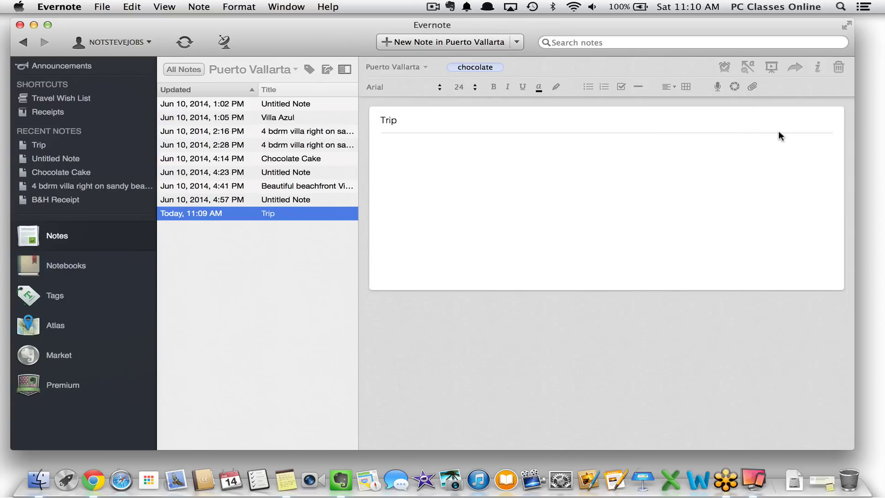
Insert a table with 6 rows and 2 columns at 100% of page width, and undo the insertion.
click(688, 88)
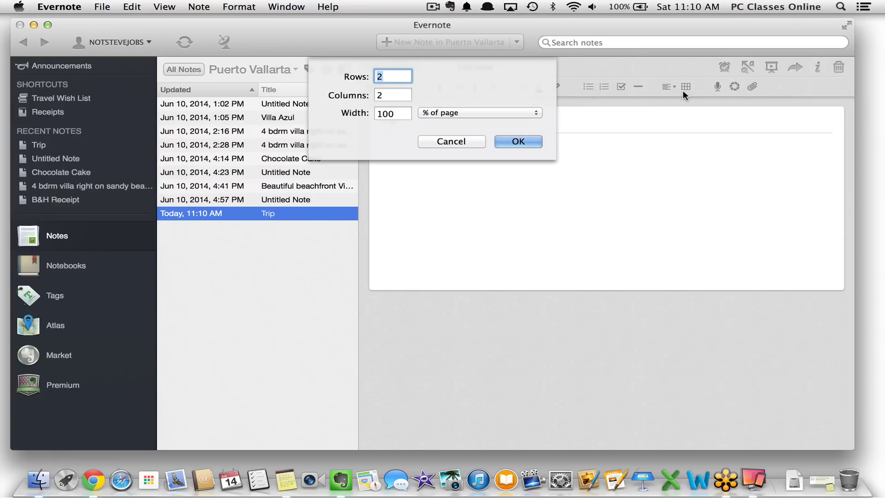
text(6)
key(Return)
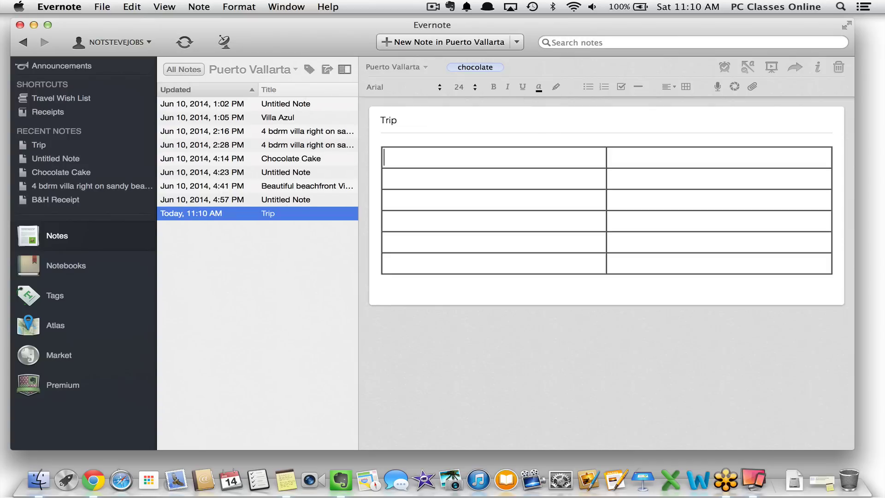
key(super+z)
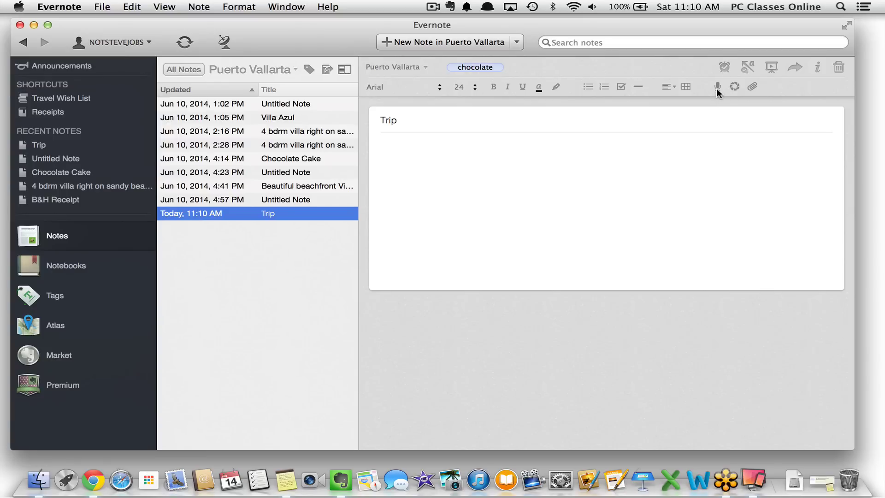
Record an audio clip of about 5 seconds and save it in the Trip note.
click(718, 87)
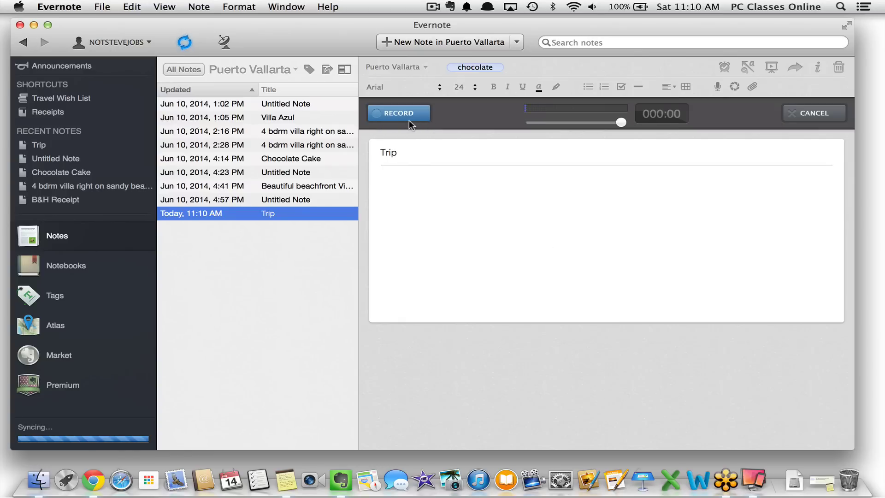
click(408, 118)
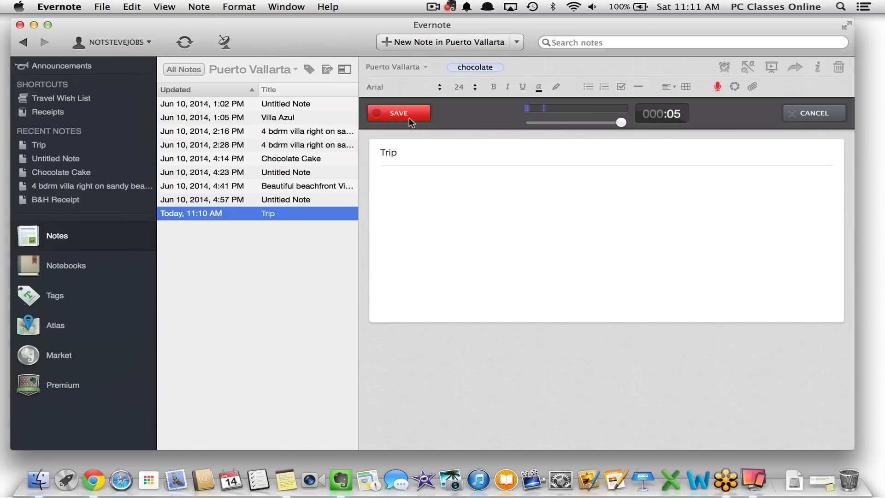
click(409, 117)
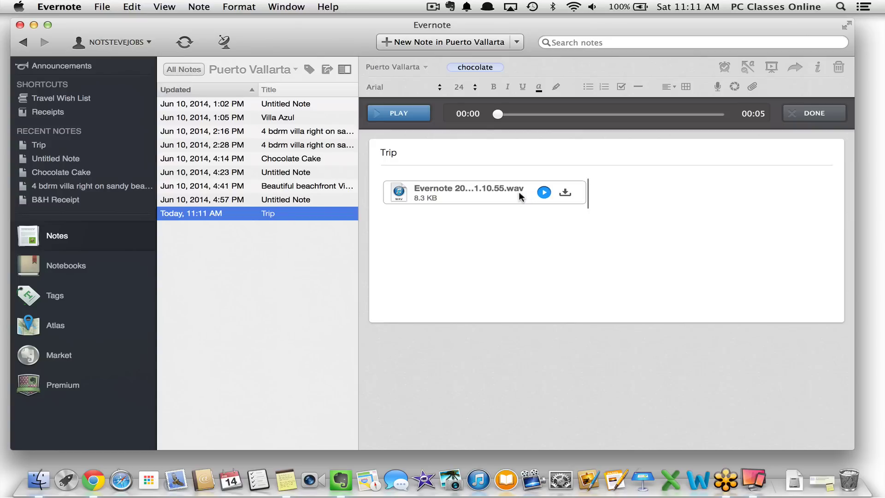
Play back the recorded audio clip and delete it from the Trip note.
mouse_move(444, 200)
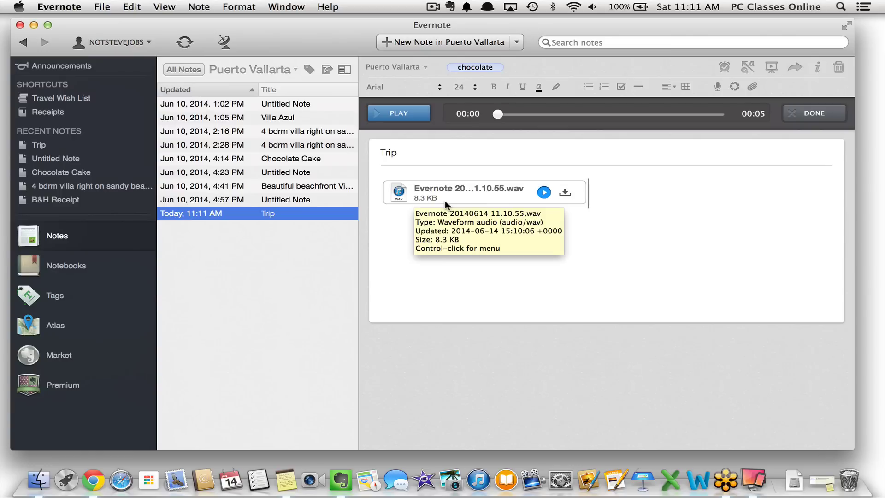
click(544, 193)
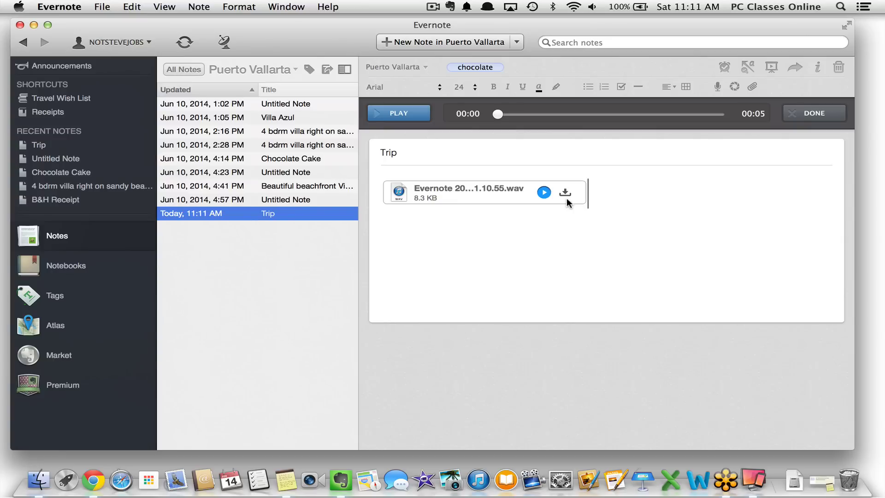
key(BackSpace)
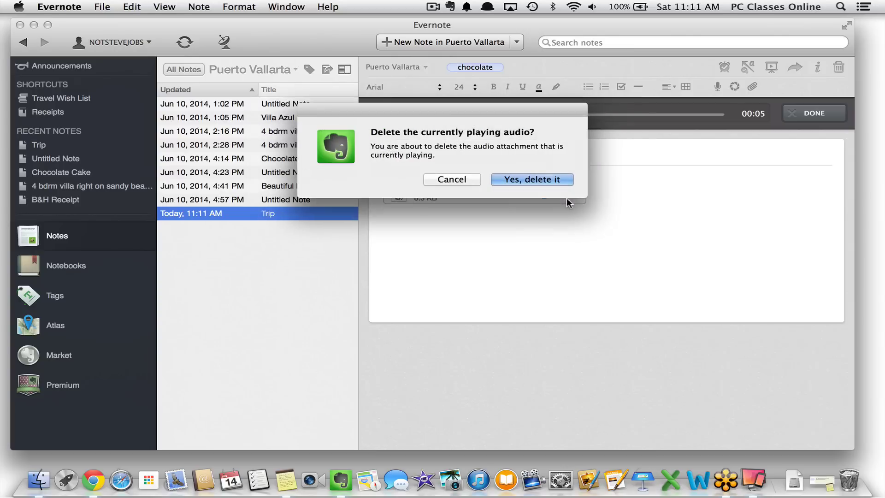
click(515, 180)
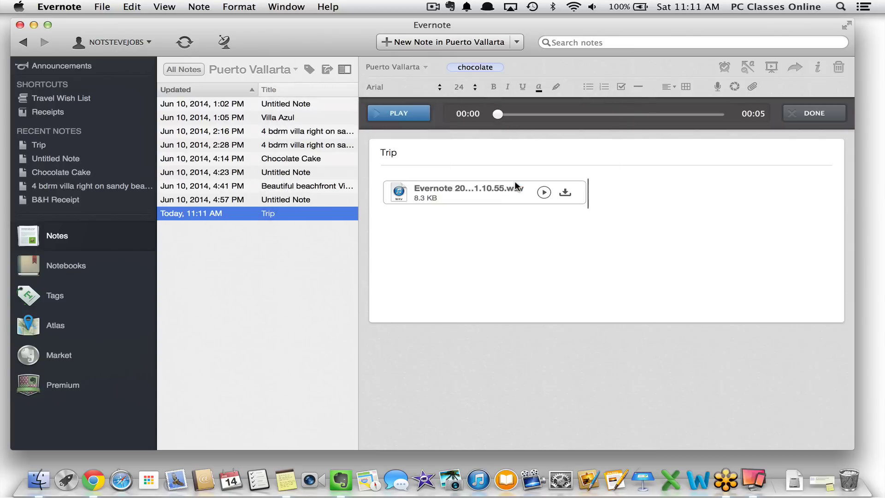
Take a webcam snapshot for the Trip note and discard it.
click(735, 90)
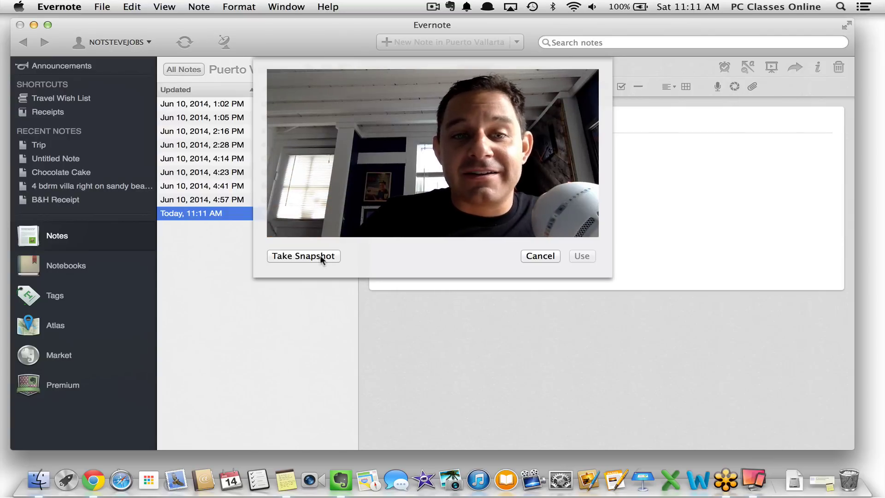
click(293, 256)
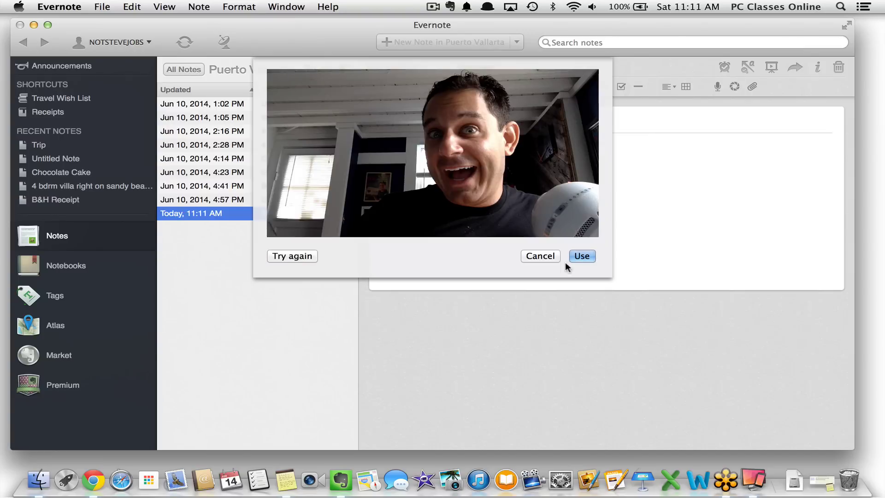
click(531, 256)
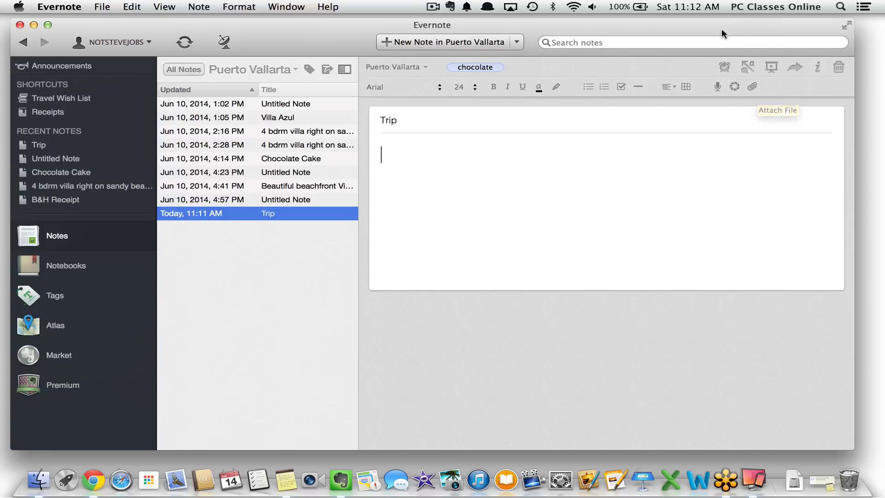
Add a reminder without a date to the Trip note.
click(725, 69)
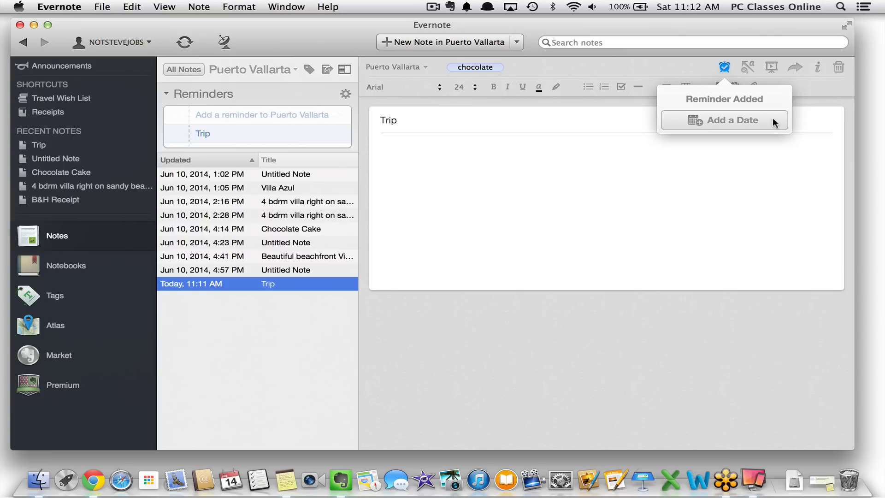
click(725, 68)
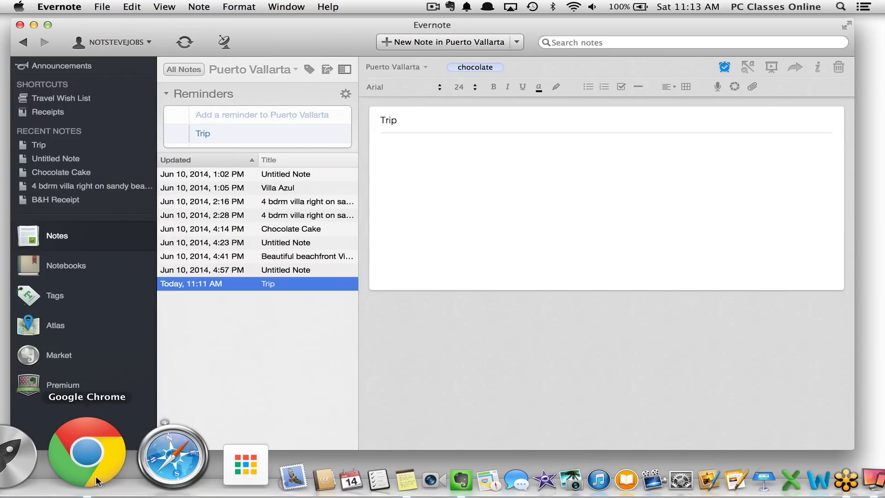
Switch to Safari, open Google Images and search for beach.
click(95, 476)
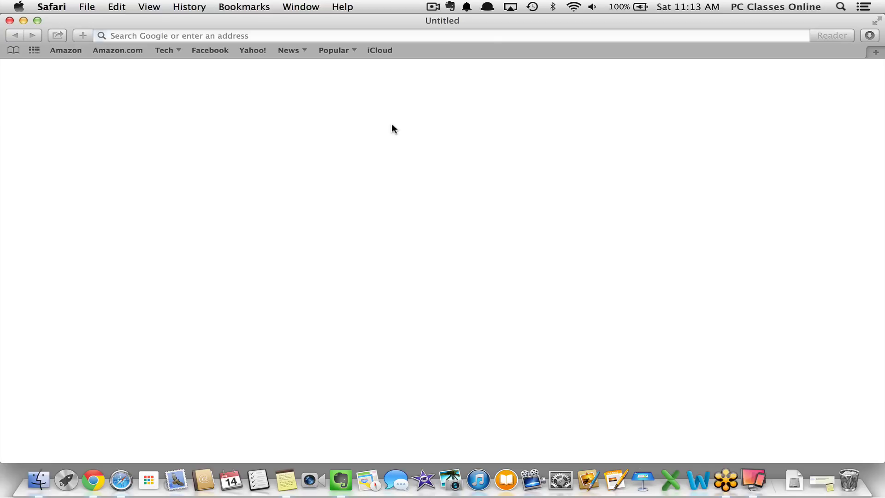
click(255, 34)
text(images)
key(Return)
click(141, 173)
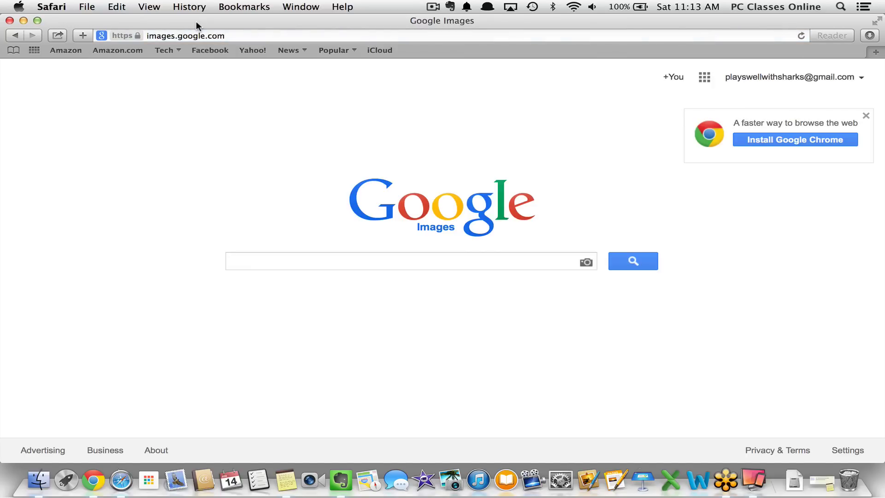
text(beach)
key(Return)
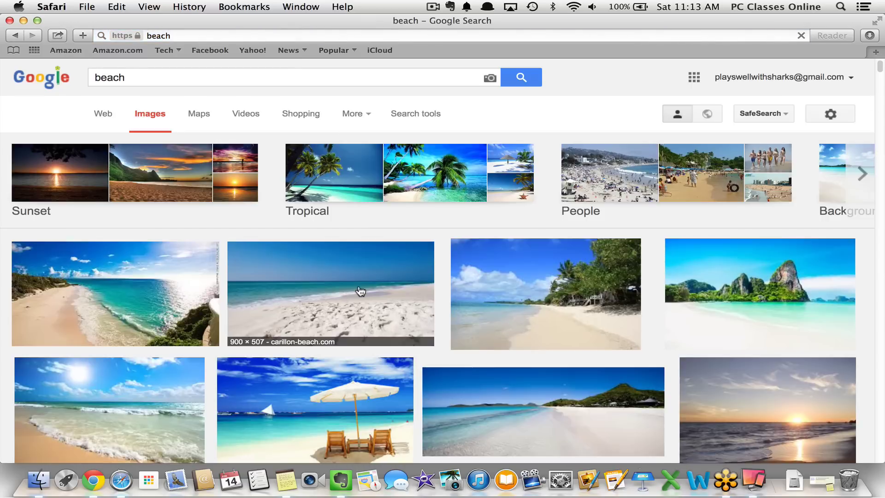
Insert the carillon-beach.com white sand beach picture from the image results into the Trip note in Evernote.
click(331, 293)
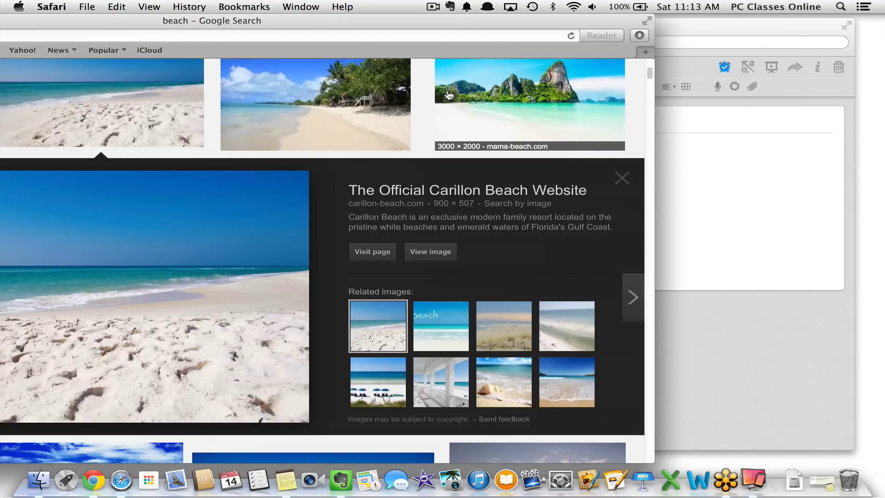
drag(207, 289, 787, 197)
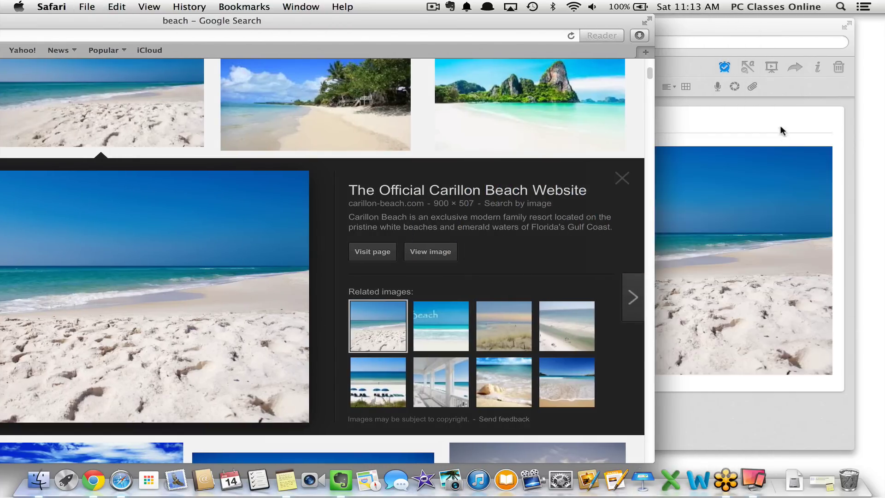
click(707, 125)
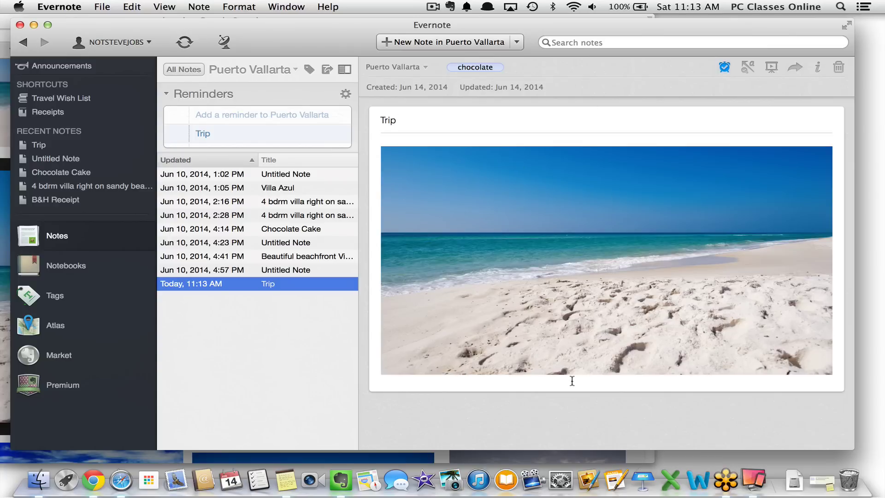
Open the Trip note's beach image for annotation and draw a pink arrow across the sand, pointing down toward the left.
click(754, 70)
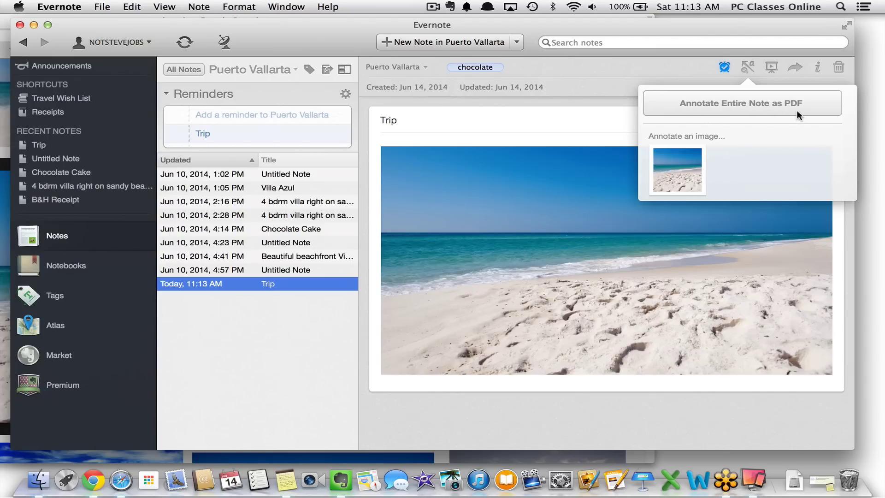
click(687, 170)
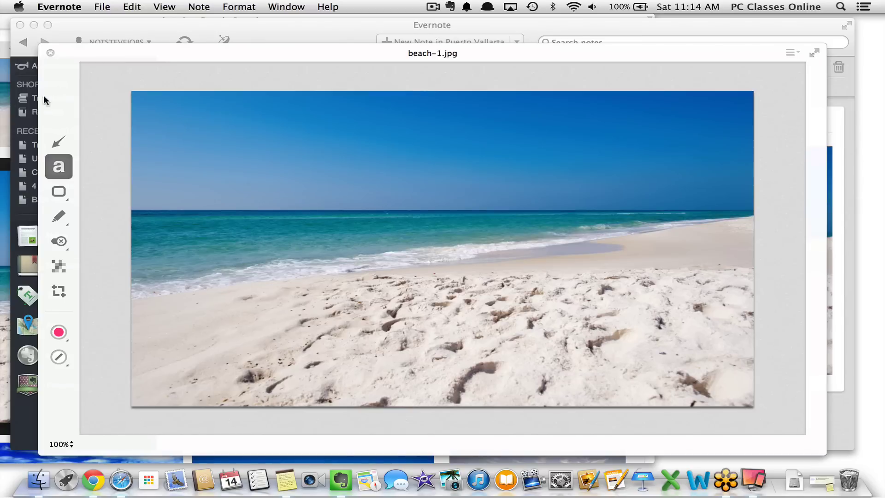
click(60, 142)
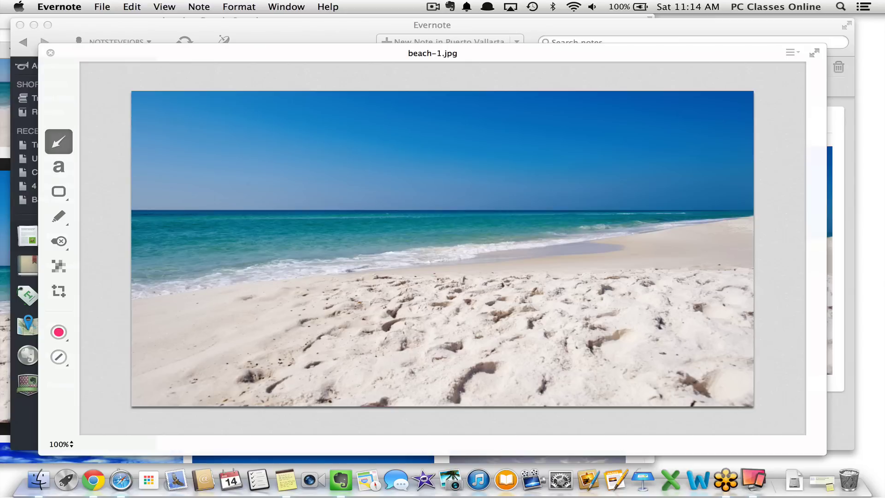
mouse_move(567, 295)
mouse_down()
mouse_move(381, 198)
mouse_move(376, 326)
mouse_move(355, 344)
mouse_up()
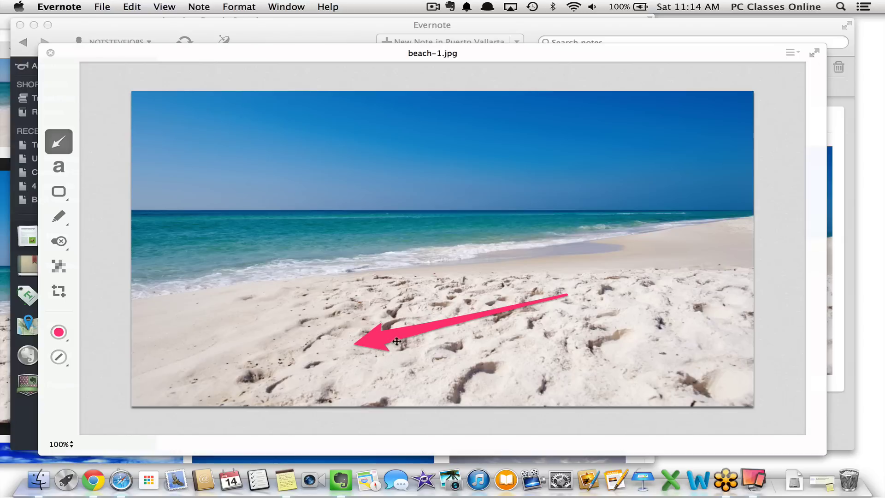
Draw a short second arrow from the long arrow's tail toward the water and add the text "sandy beaches!" above it.
drag(564, 297, 529, 278)
click(61, 172)
click(436, 236)
text(sandy )
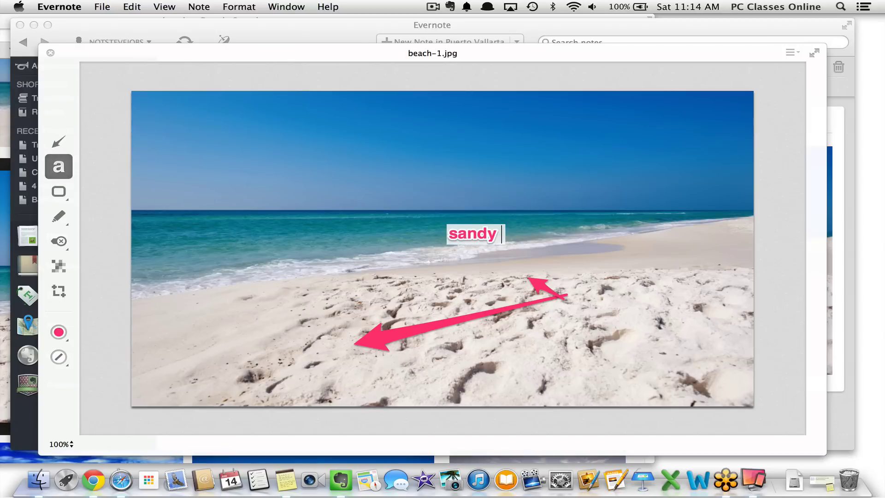
text(beaches!)
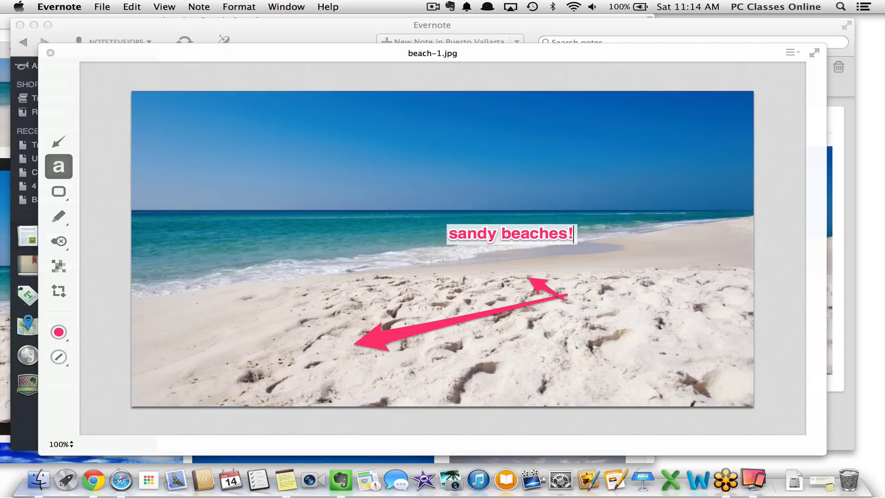
Draw a pink rounded rectangle around the patch of sand just beyond the long arrow's tip.
click(61, 196)
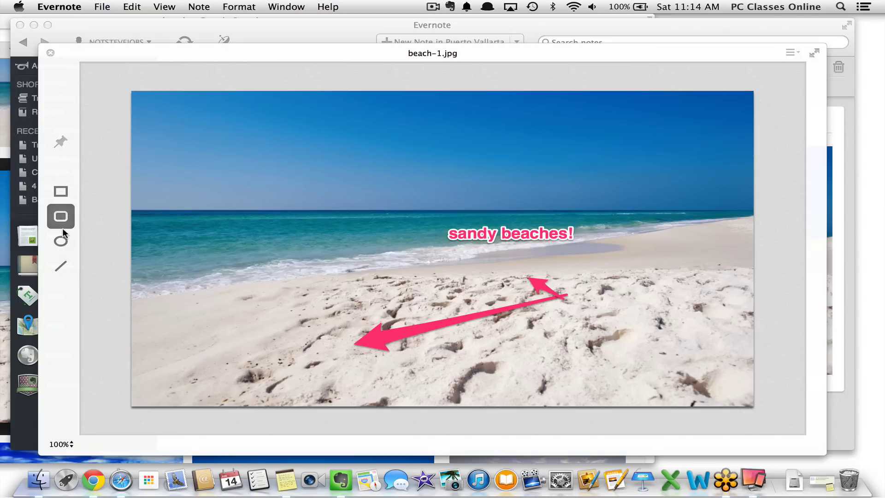
click(60, 217)
drag(234, 301, 349, 377)
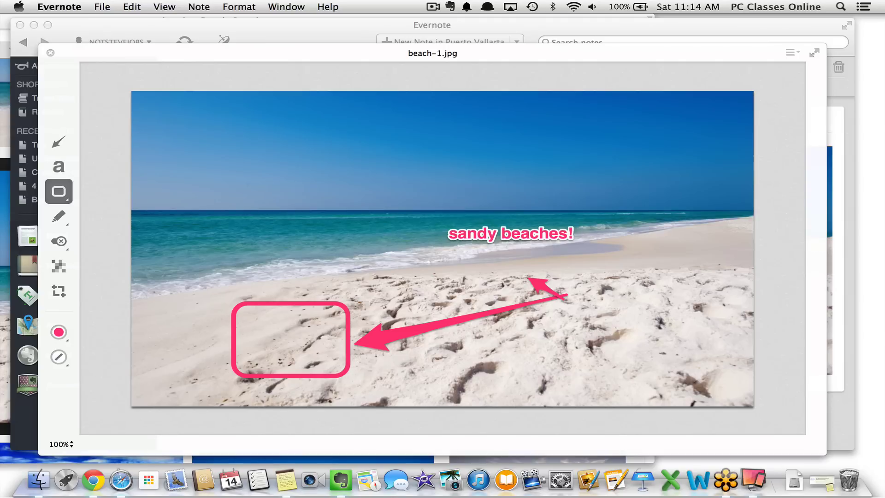
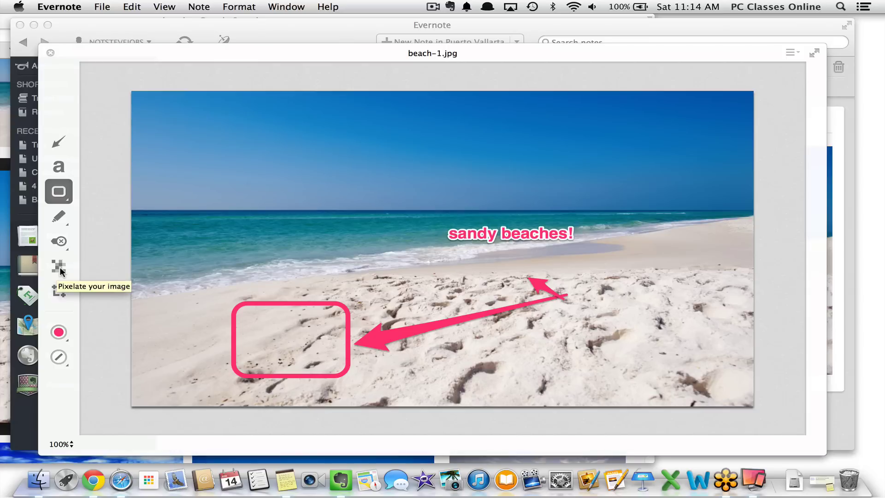
Pixelate a rectangular patch of the sea above the rounded rectangle and close the image annotation.
click(59, 266)
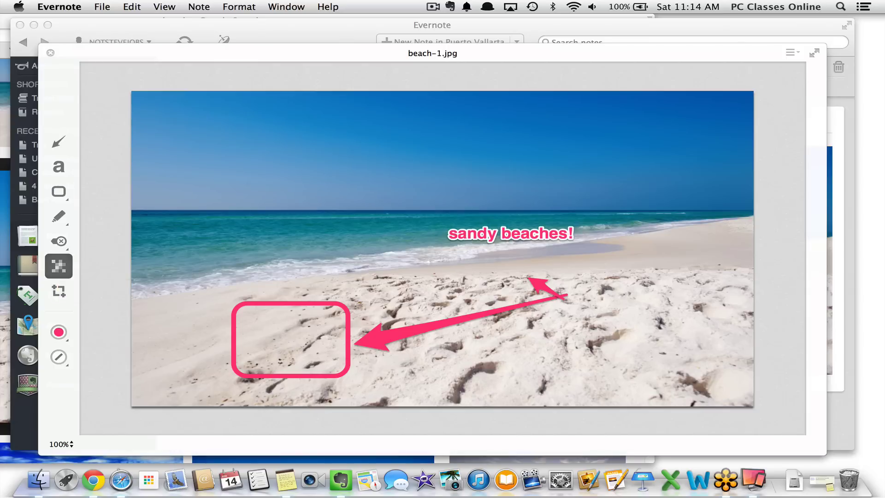
drag(189, 209, 283, 282)
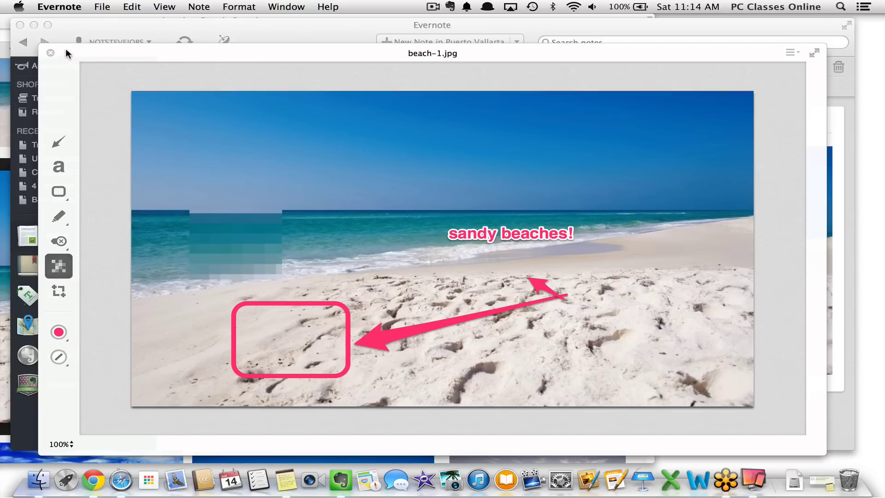
click(51, 53)
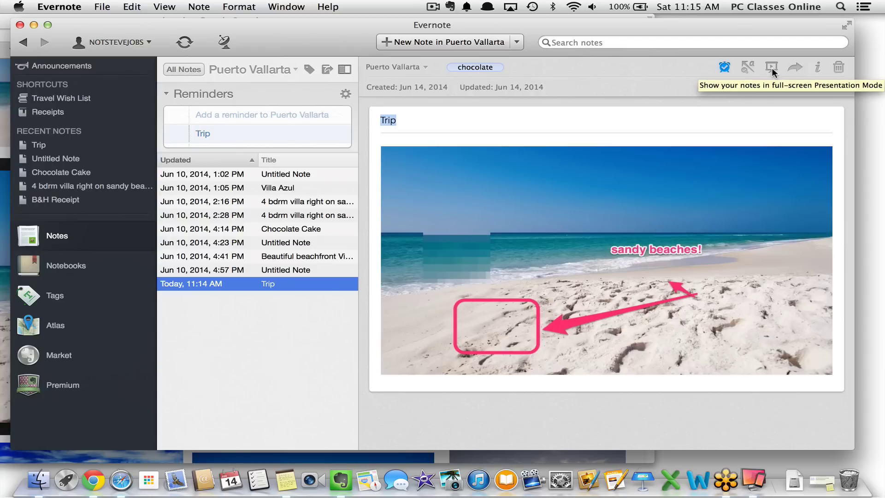
Open the "Beautiful beachfront Villa Celeste in Puerto Vallarta" note and read through it in full-screen Presentation Mode.
click(273, 271)
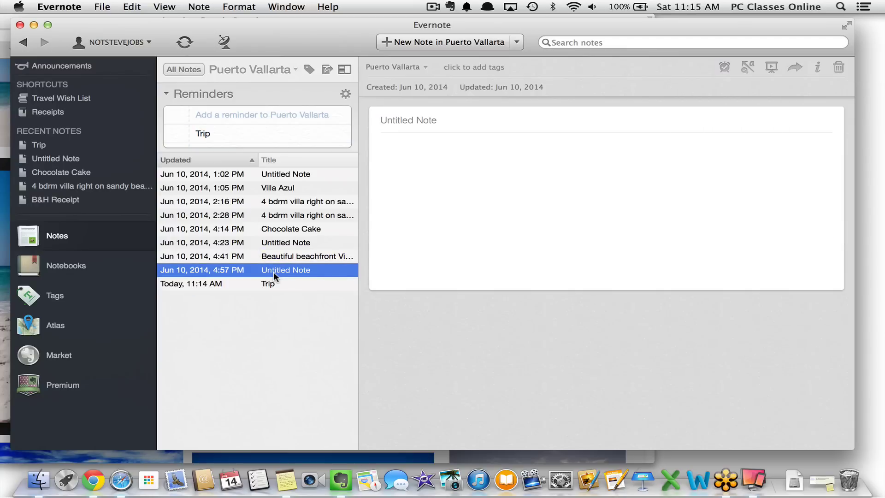
key(Up)
scroll(563, 300, down, 5)
scroll(563, 302, up, 5)
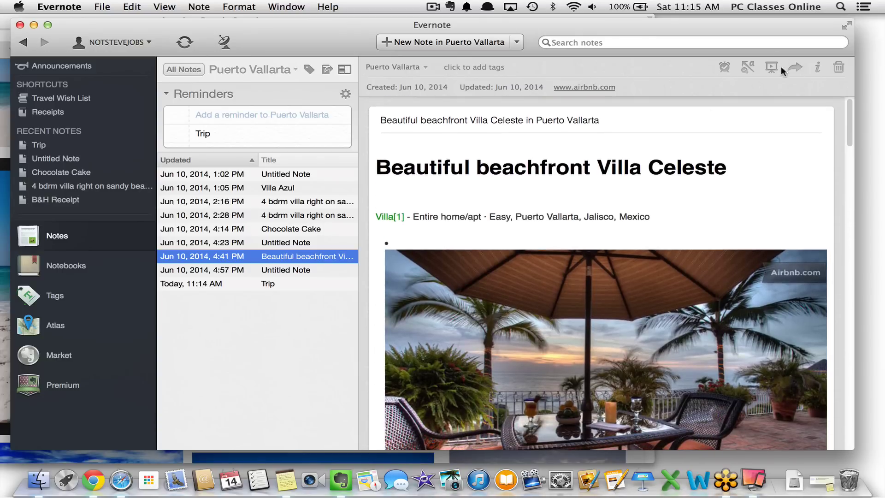
click(773, 68)
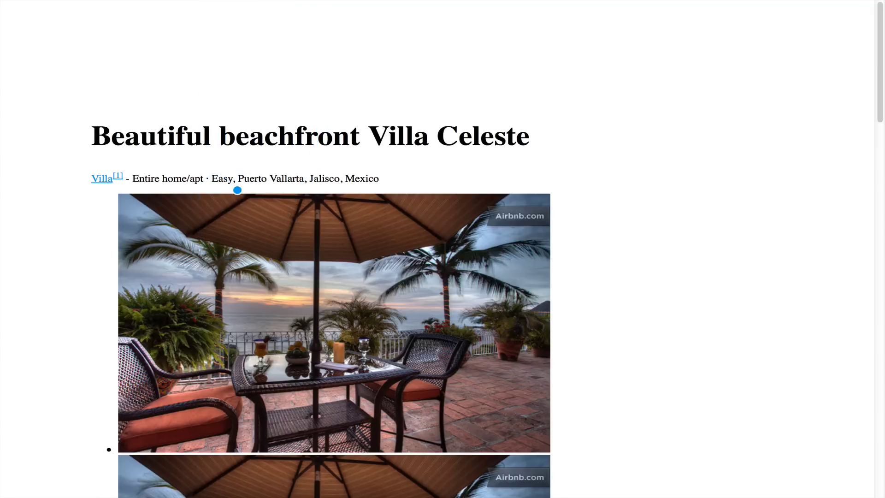
scroll(237, 190, down, 5)
scroll(238, 190, down, 3)
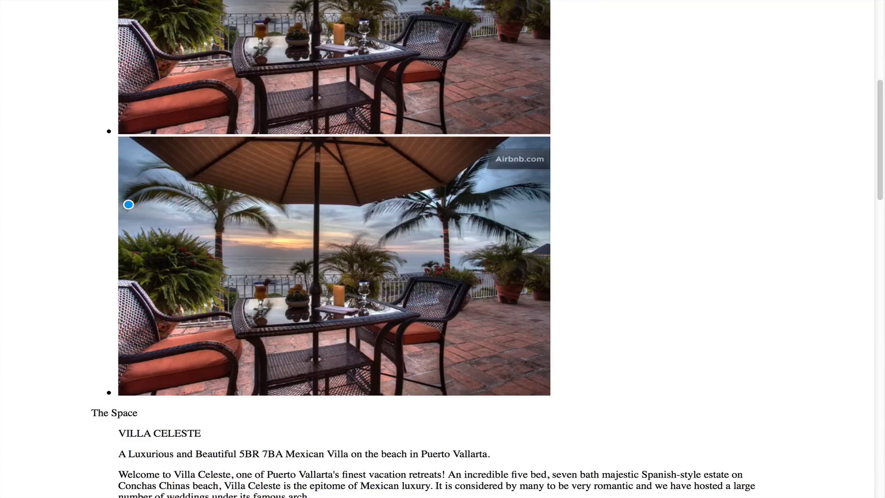
scroll(128, 204, down, 7)
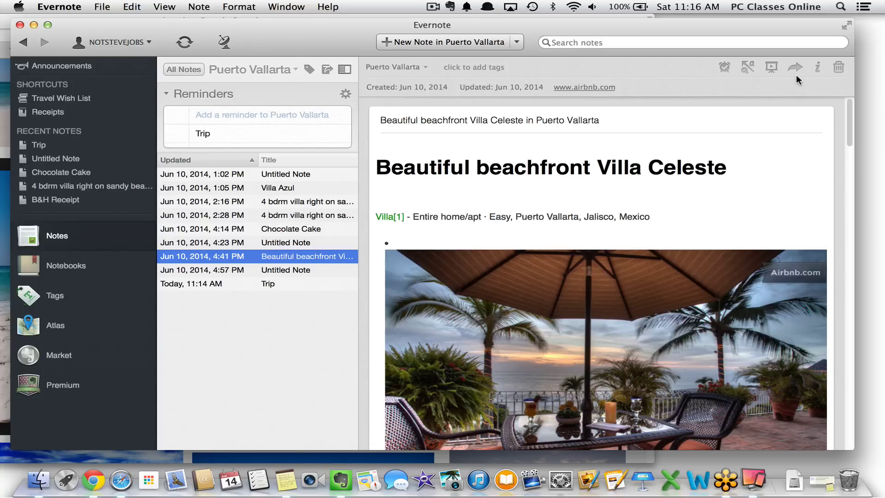
Examine the sharing options available for the Villa Celeste note, then dismiss them without choosing one.
click(796, 73)
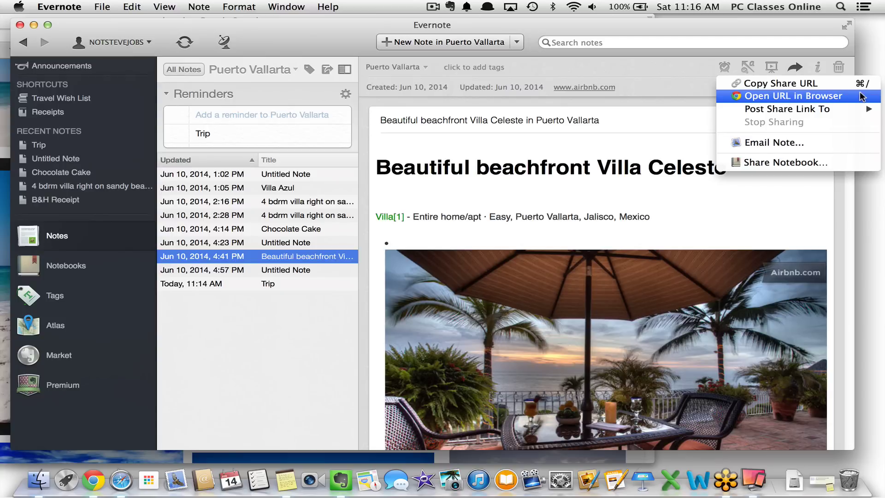
mouse_move(833, 110)
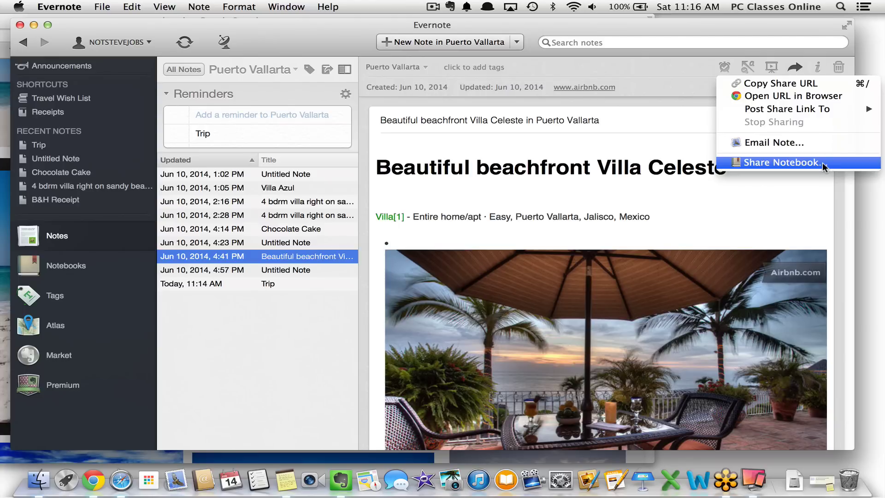
click(658, 152)
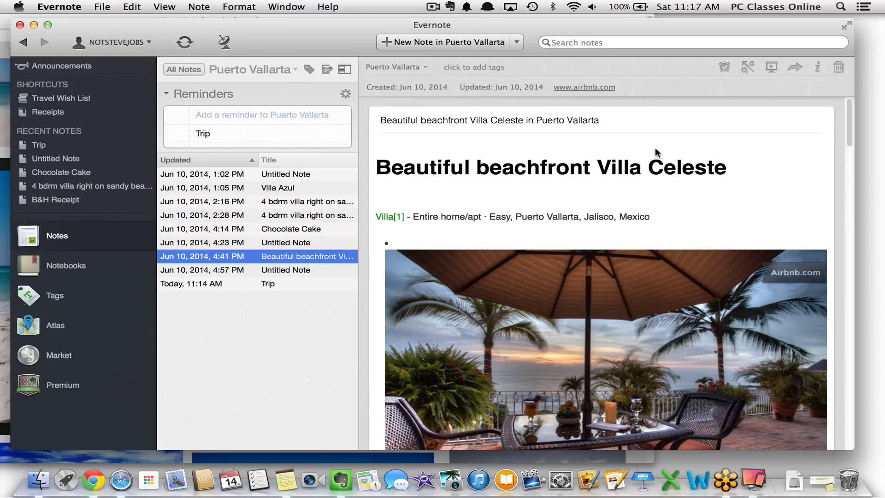
click(690, 9)
click(787, 306)
In the note's info, remove "Beautiful beachfront" from the title and move the note to the House 1 notebook.
click(818, 68)
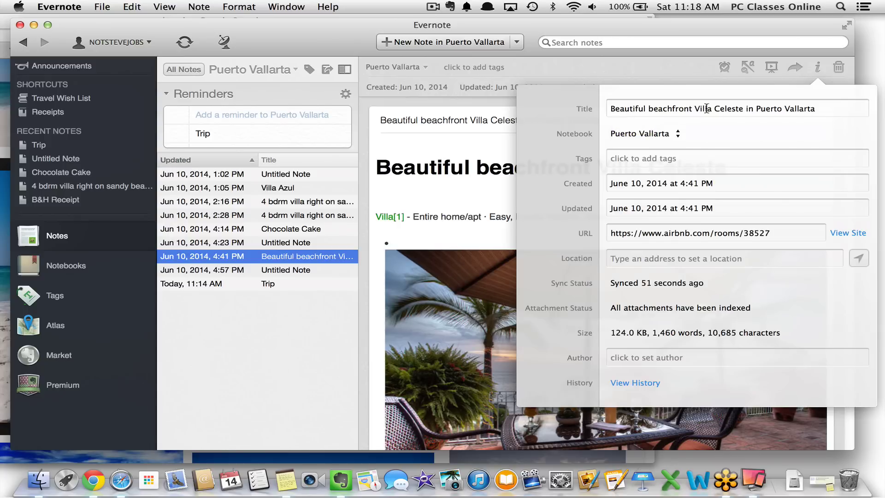
drag(693, 108, 560, 96)
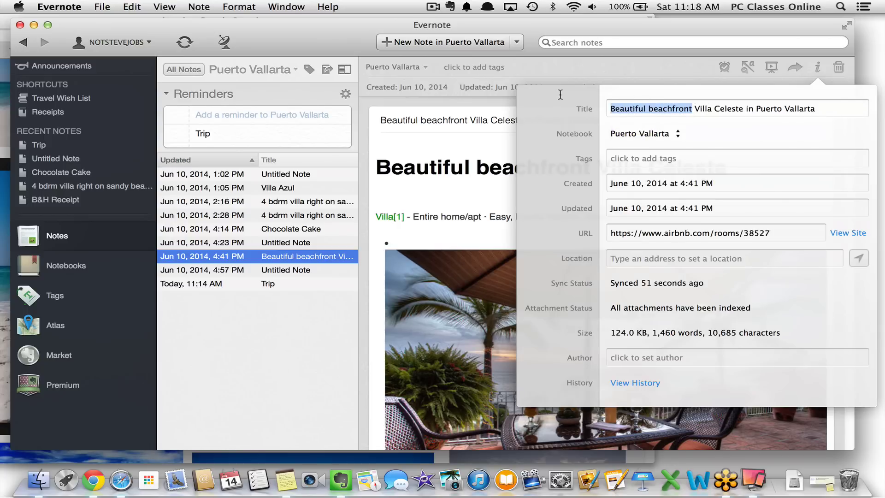
key(BackSpace)
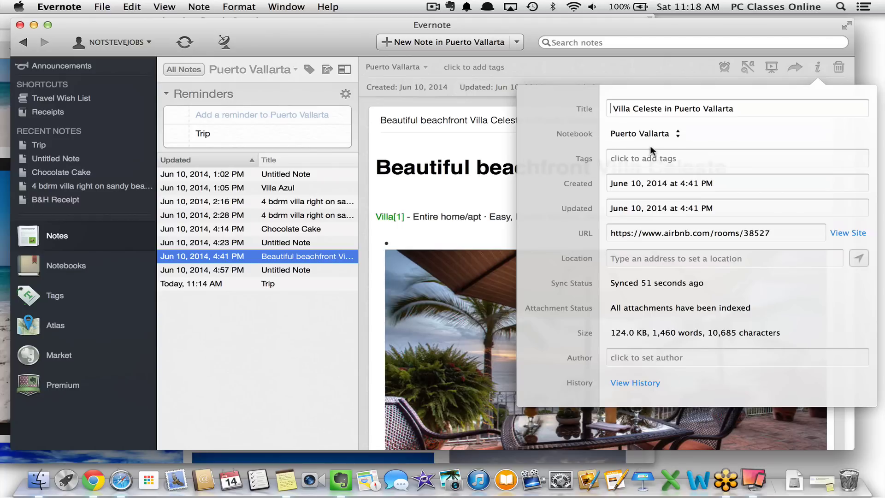
click(631, 135)
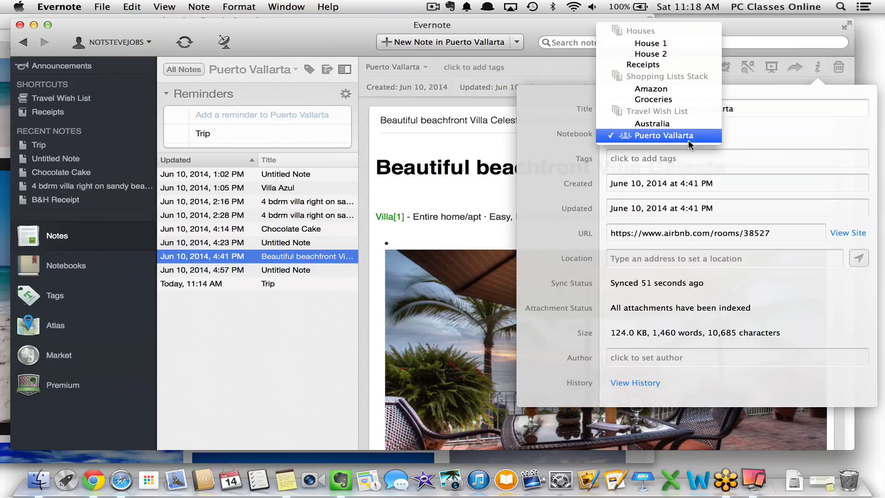
click(652, 43)
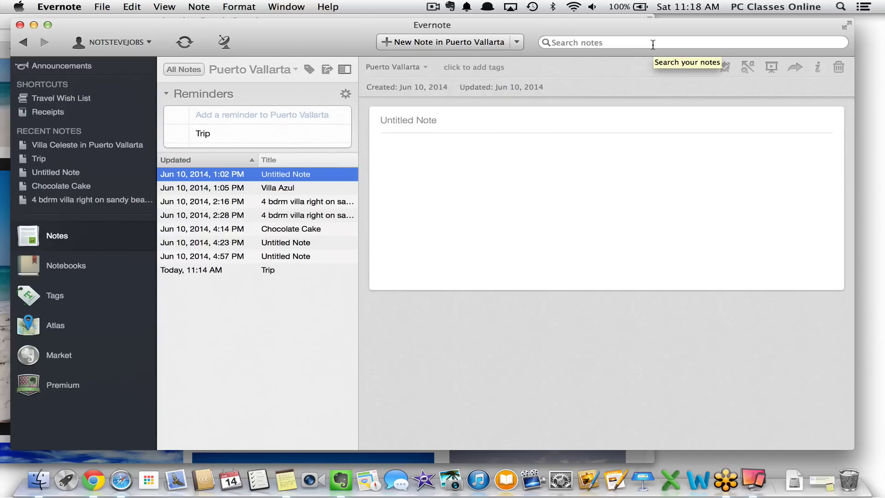
Open the House 1 notebook and review the Villa Celeste note's info details.
click(73, 264)
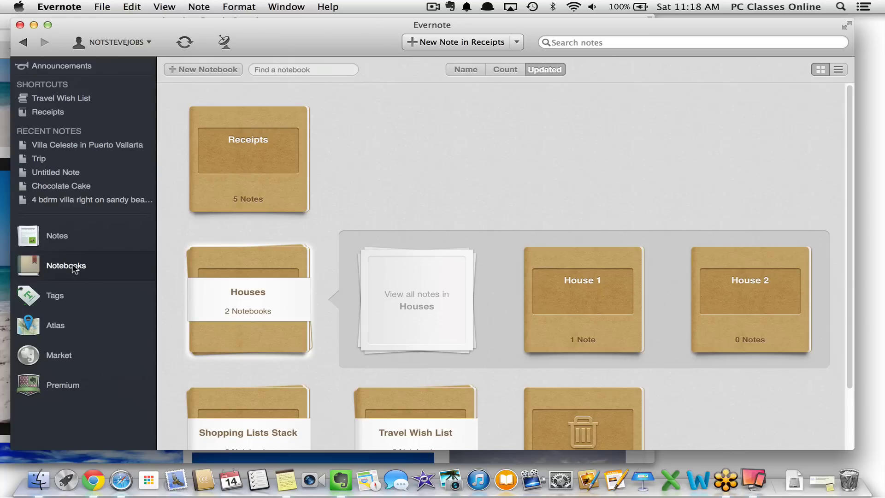
double_click(578, 282)
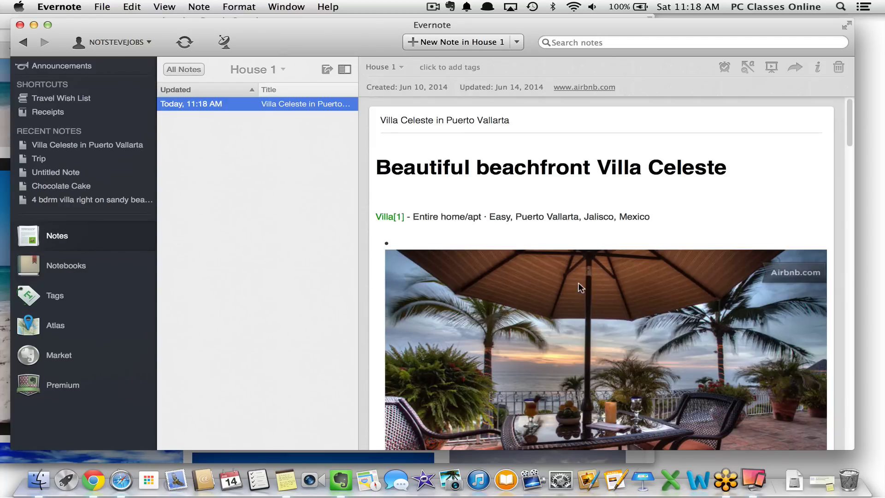
click(818, 71)
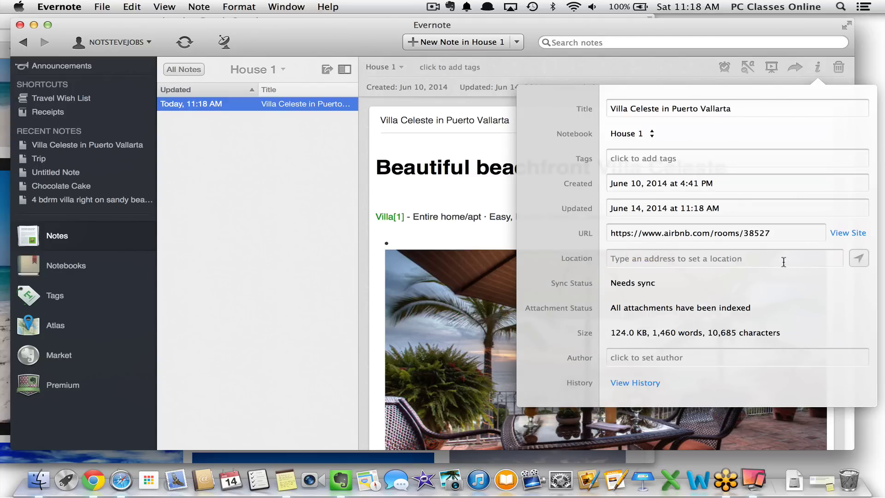
click(817, 70)
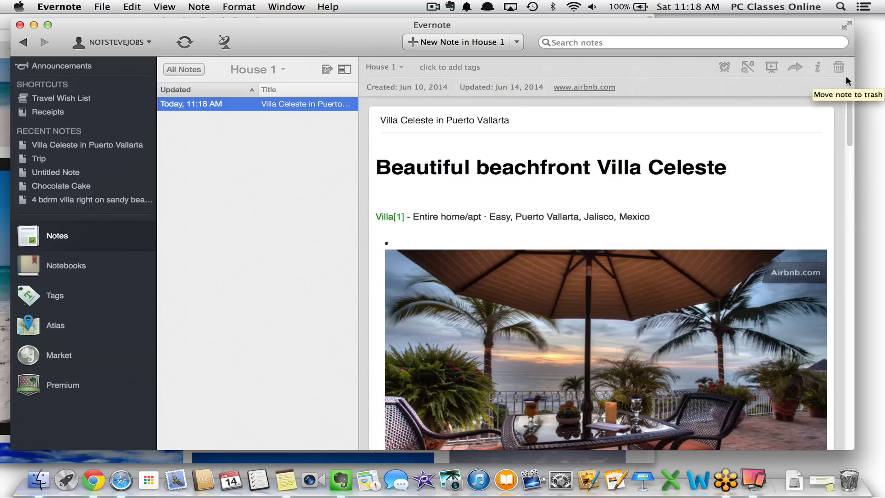
Open the Evernote preferences and examine the General and Sync settings.
click(73, 9)
click(74, 41)
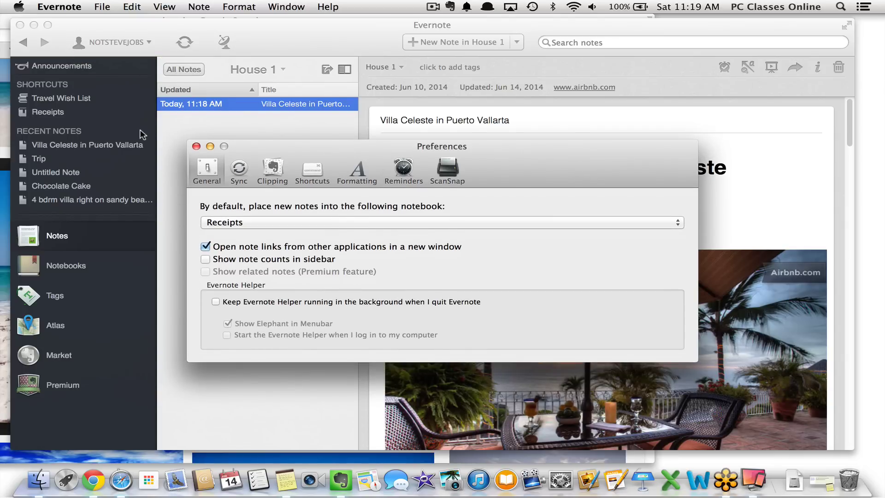
click(70, 8)
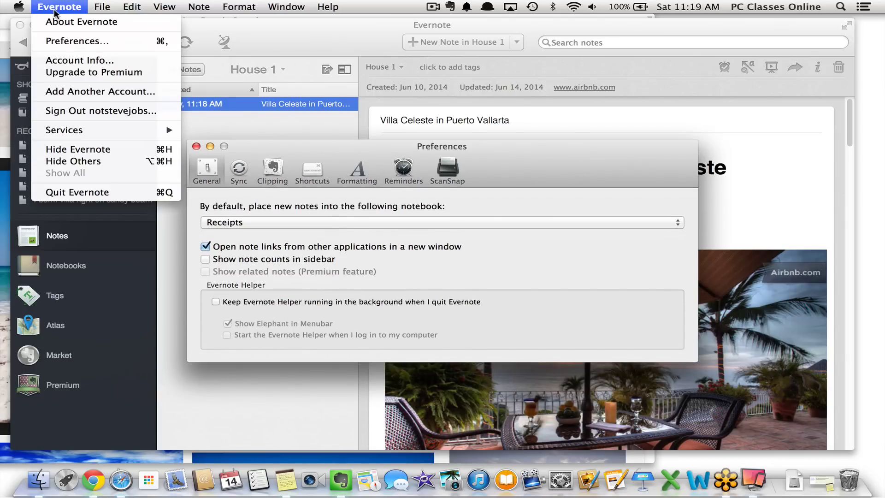
click(137, 42)
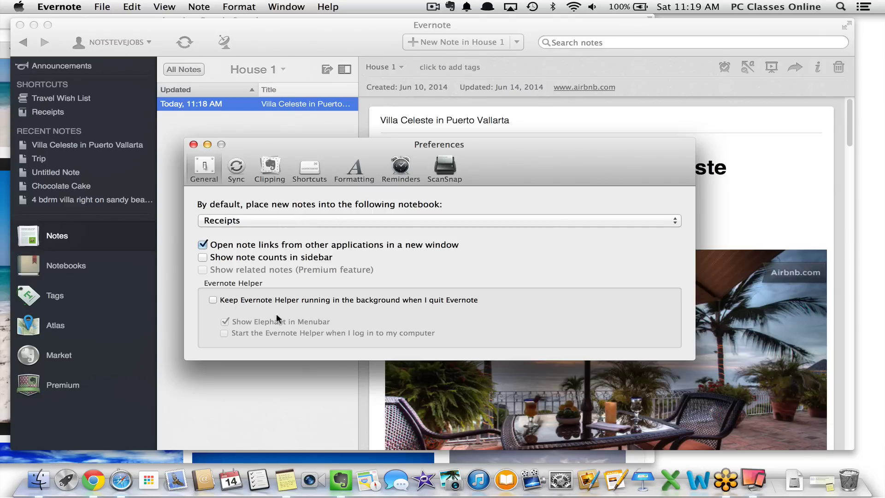
click(233, 177)
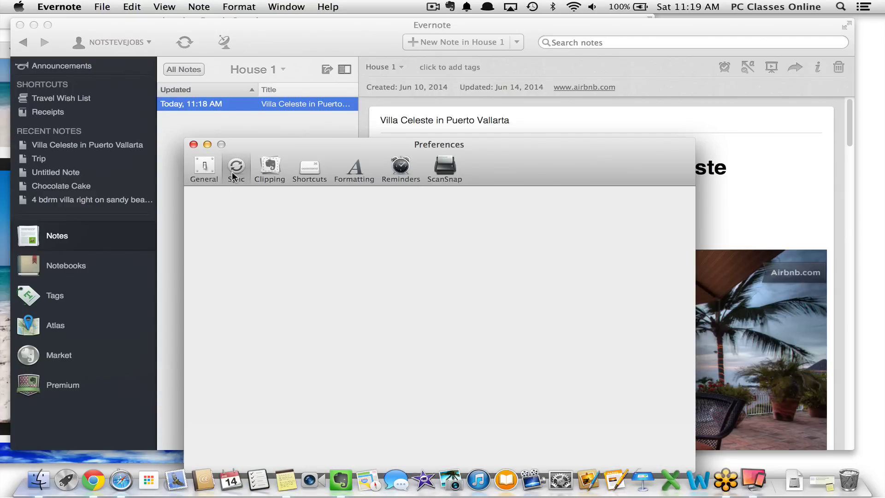
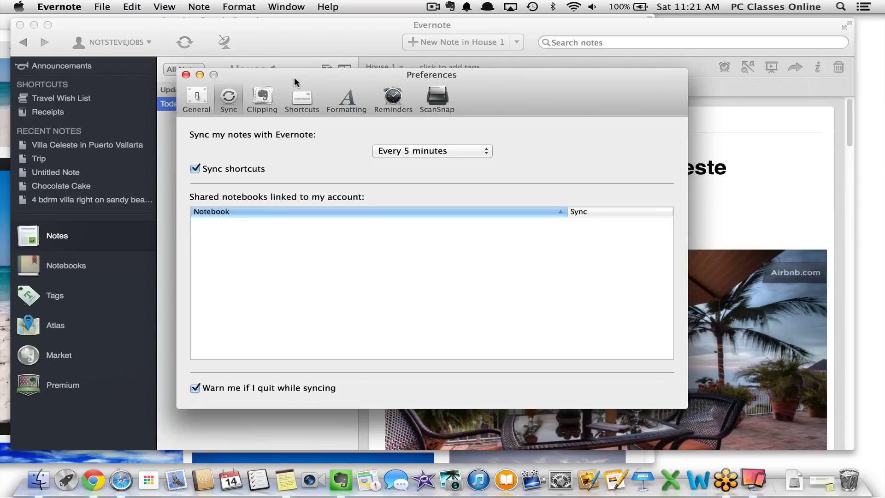
Examine the Clipping, Shortcuts and Formatting preferences, including the font chooser for note text.
click(262, 95)
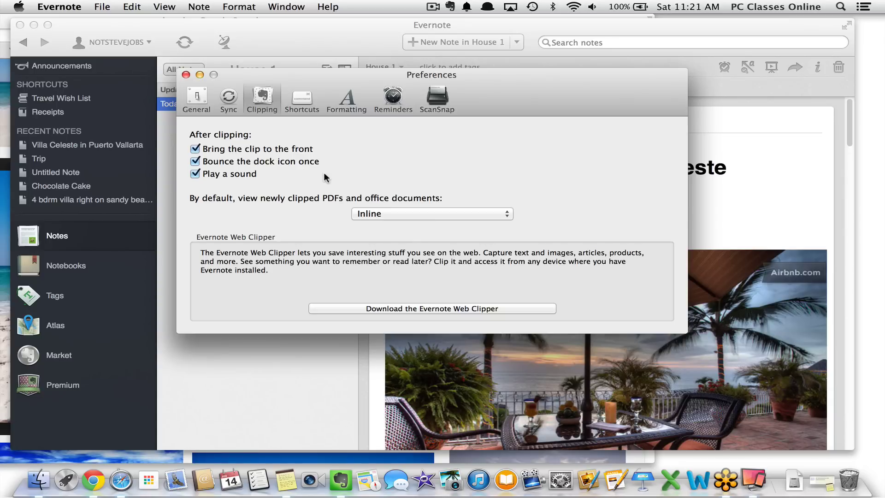
click(304, 104)
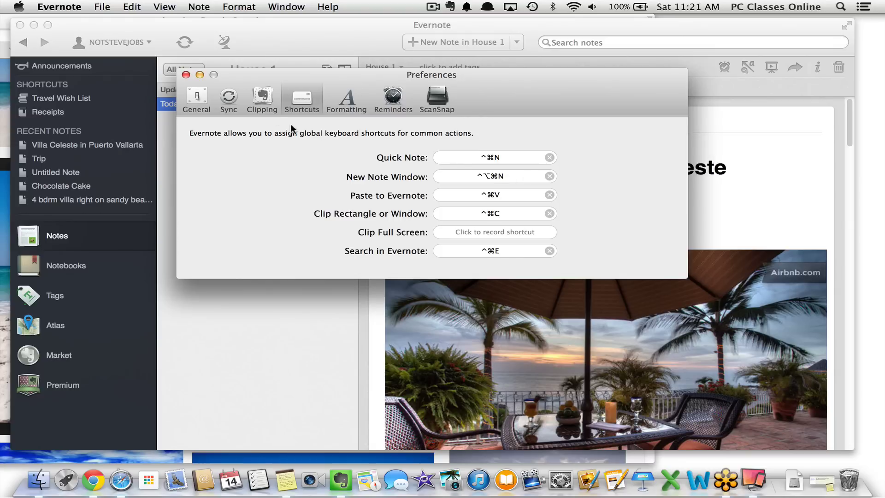
click(351, 108)
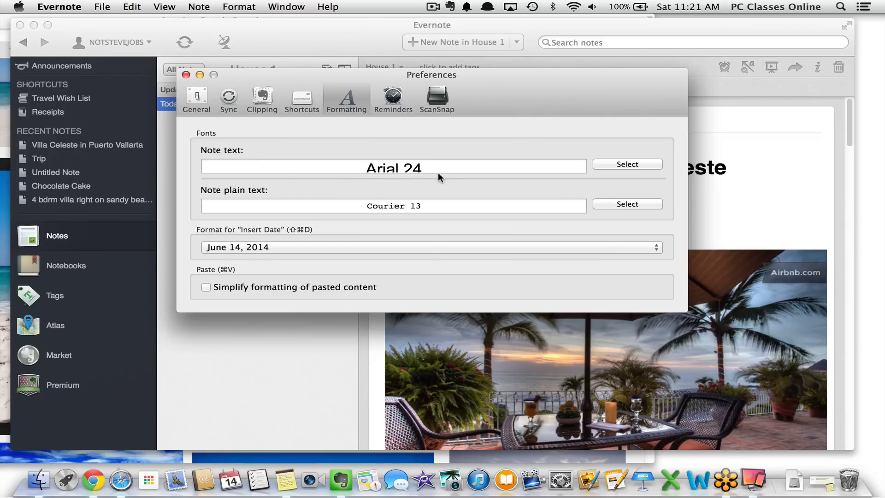
click(624, 165)
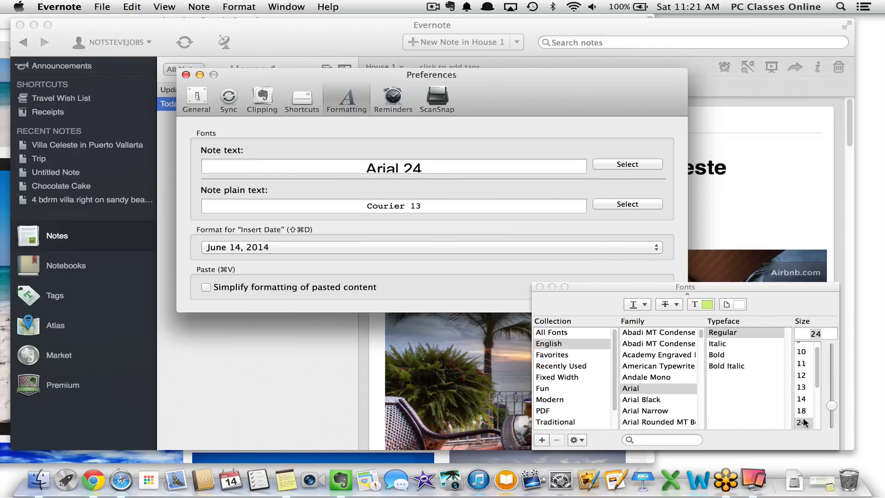
click(539, 287)
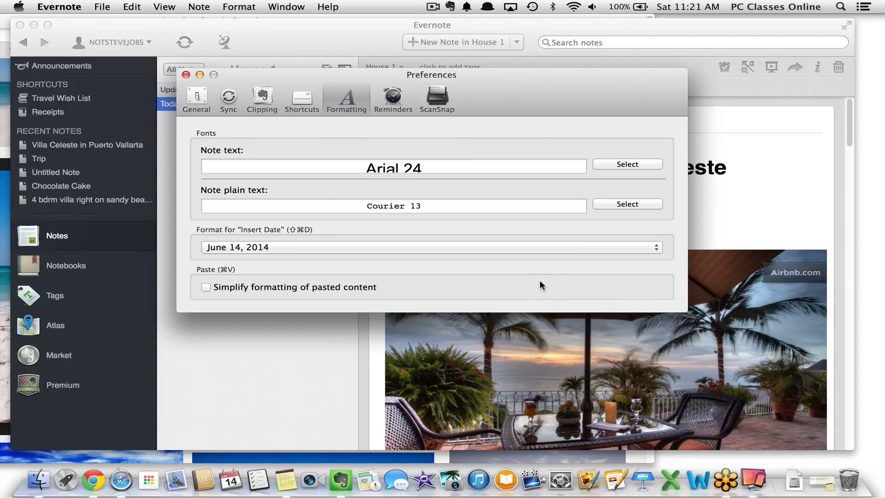
Examine the Reminders and ScanSnap preferences and close the preferences window.
click(394, 98)
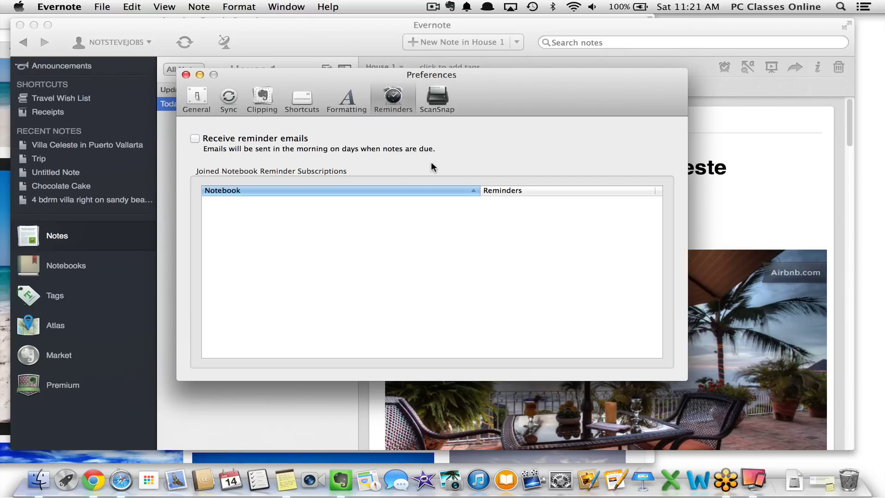
click(438, 100)
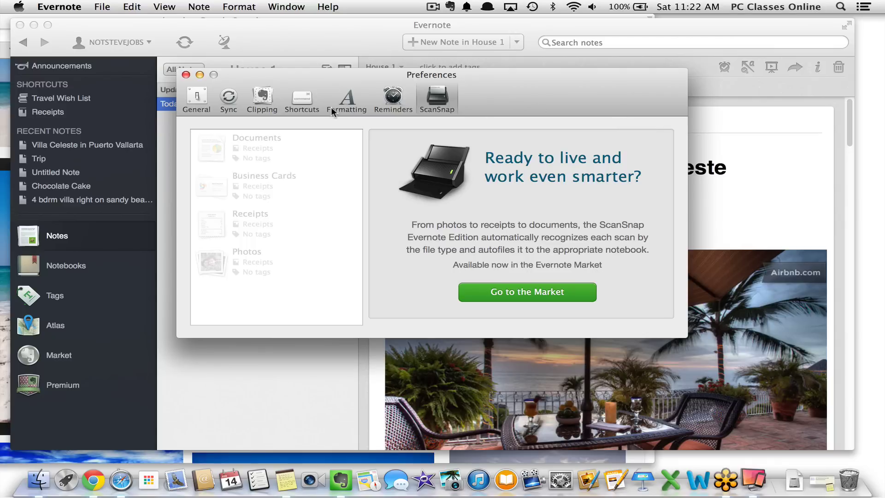
click(186, 74)
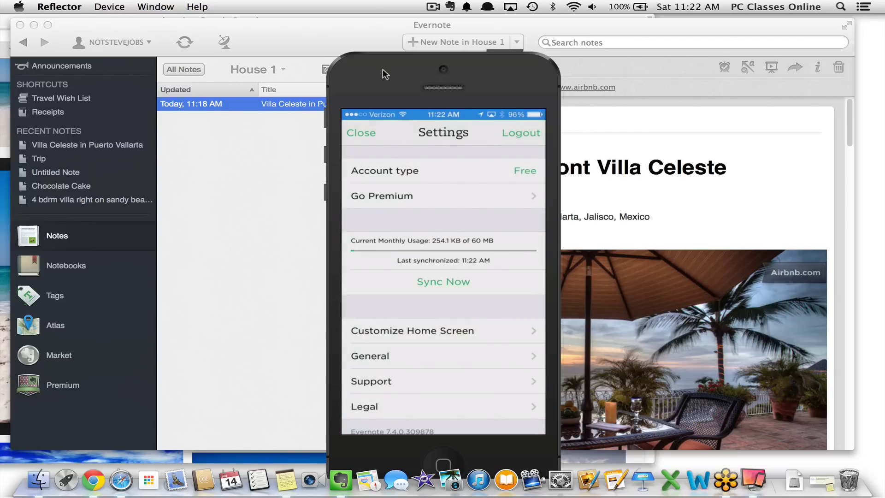
Show the mirrored iPhone in full screen, turn on Do Not Disturb, and look over the Evernote home screen.
key(ctrl+super+f)
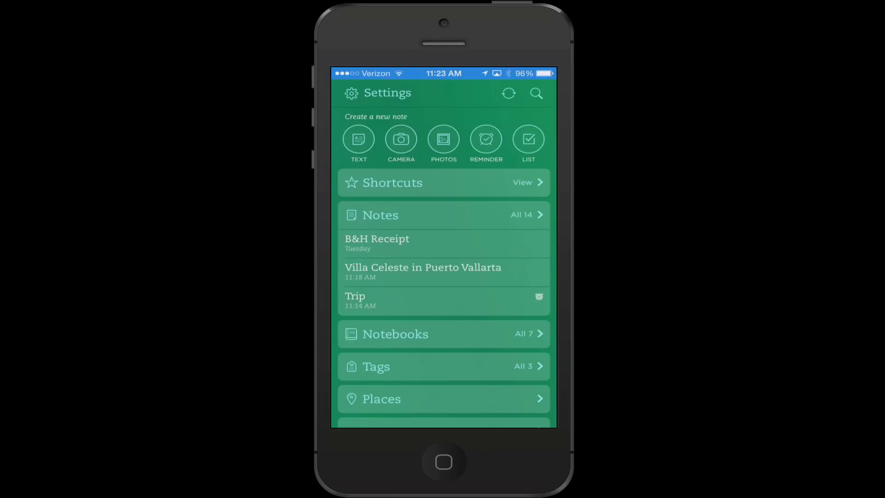
mouse_move(444, 424)
mouse_down()
mouse_move(444, 166)
mouse_move(443, 415)
mouse_up()
click(486, 191)
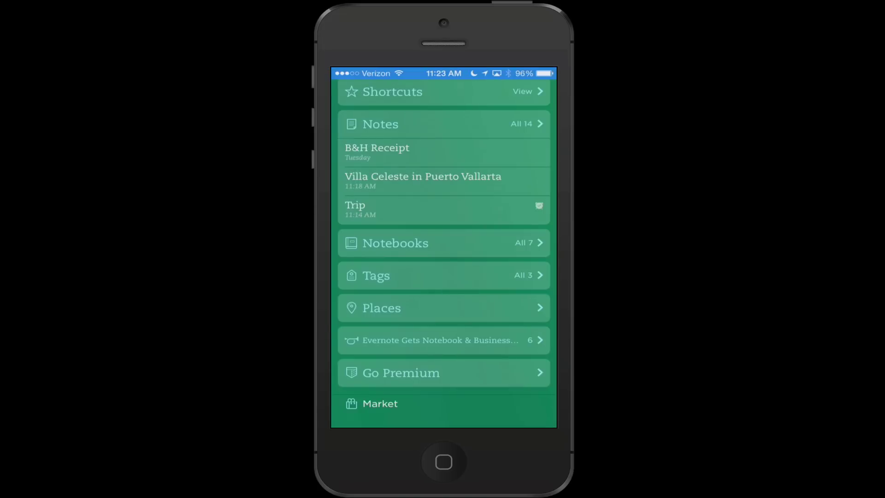
scroll(444, 249, up, 3)
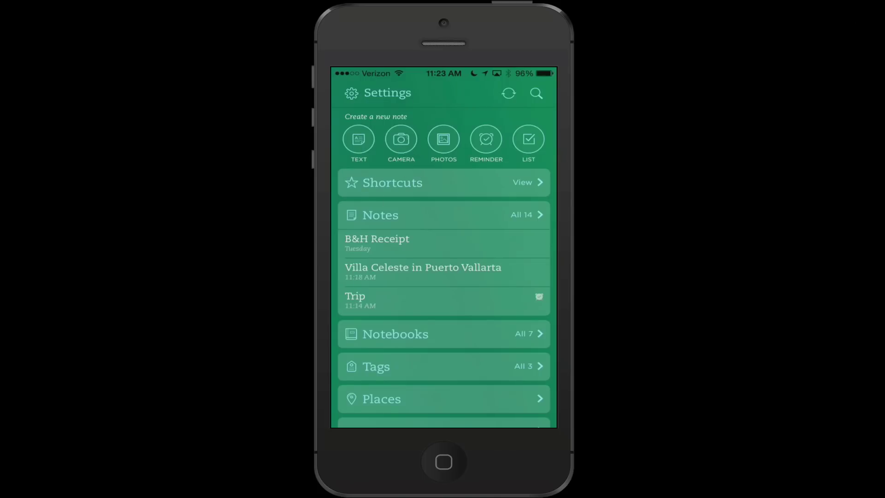
In the phone's new camera note, set the flash to Off and switch the capture mode to Business Card.
click(401, 139)
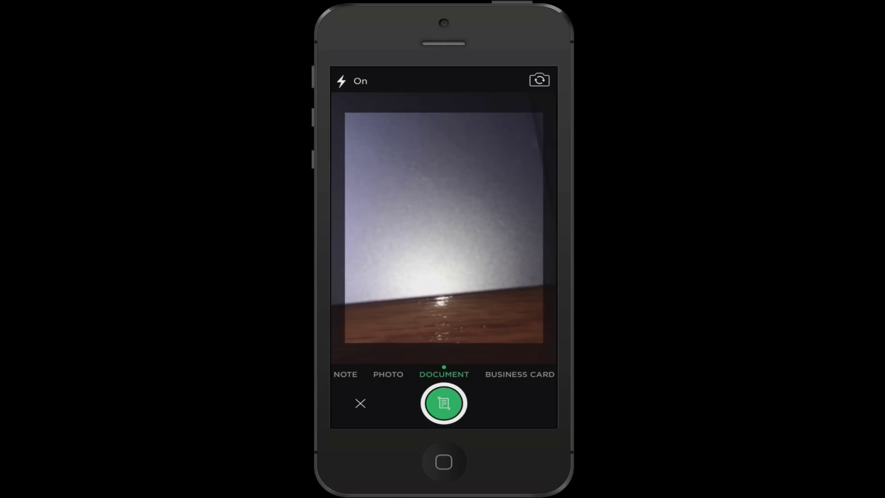
click(341, 82)
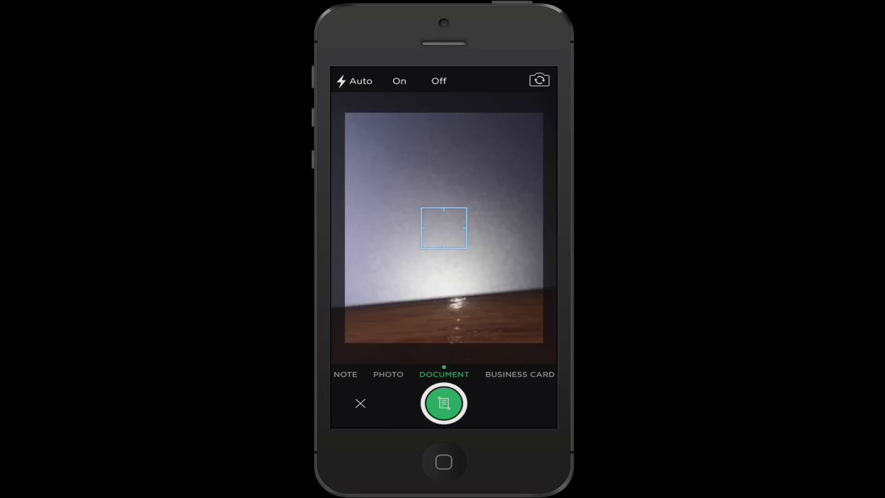
click(439, 81)
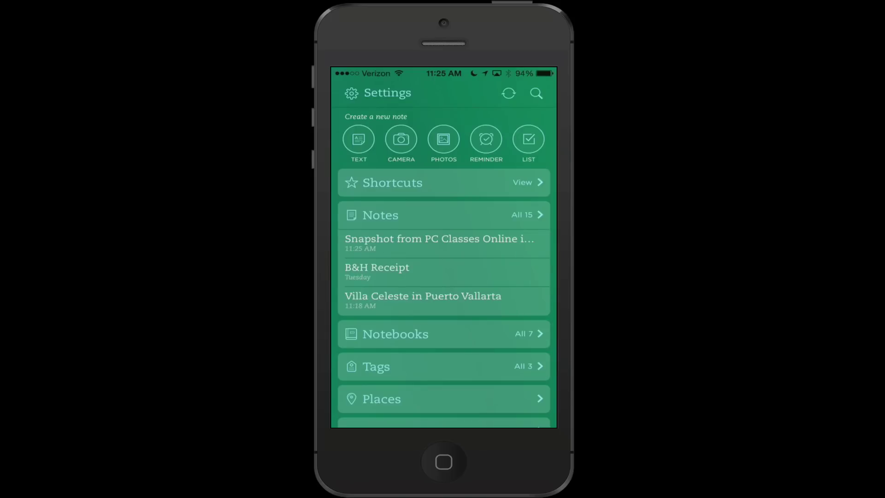
click(401, 139)
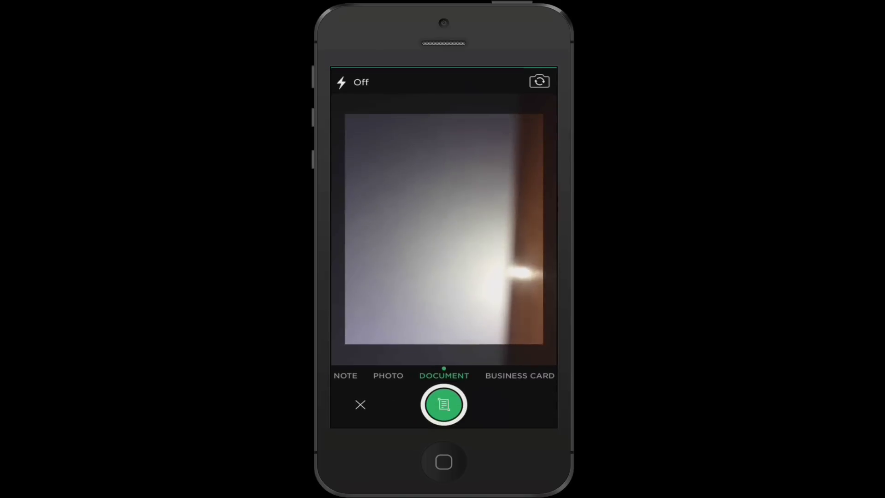
click(514, 374)
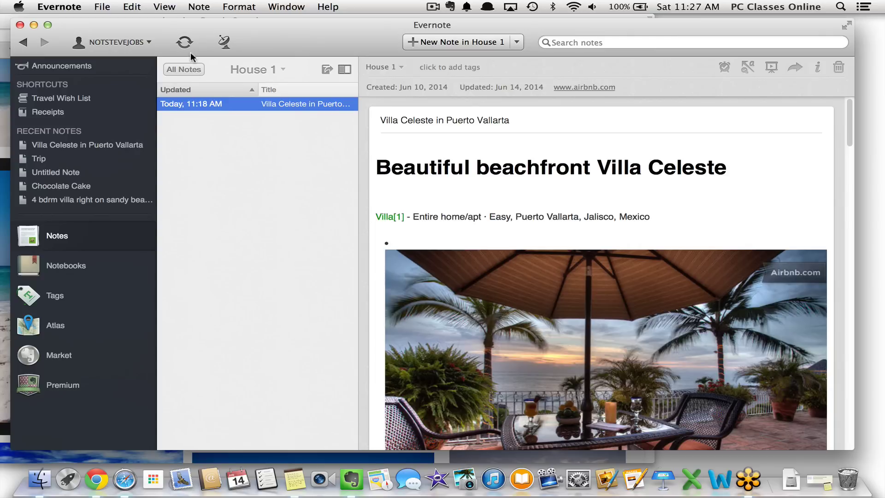
In the desktop Evernote preferences, review the available sync intervals in the Sync settings and close the window.
click(60, 7)
click(63, 46)
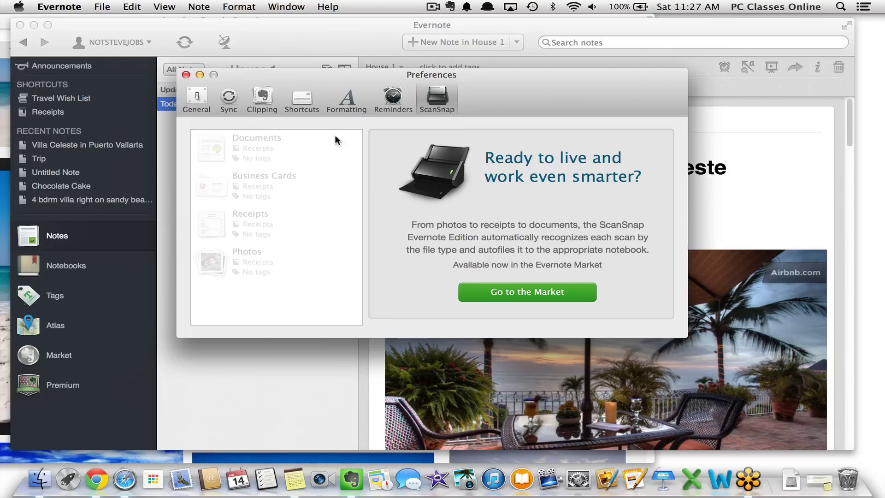
click(228, 97)
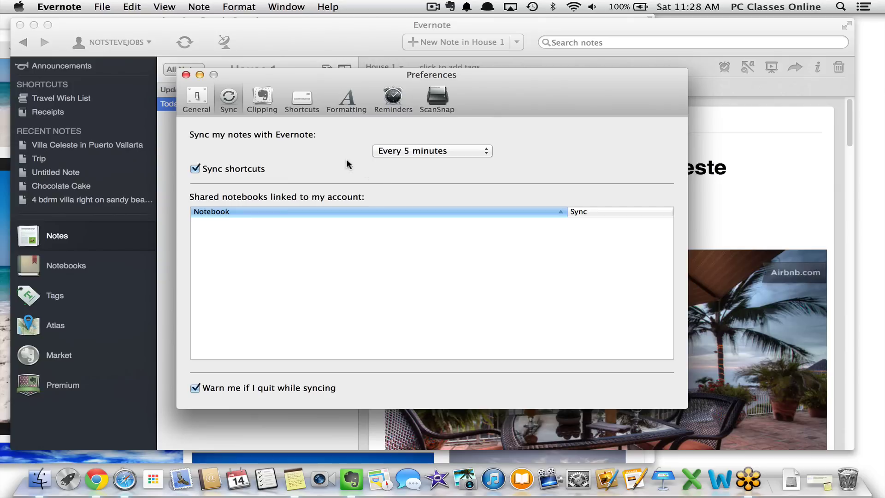
click(458, 159)
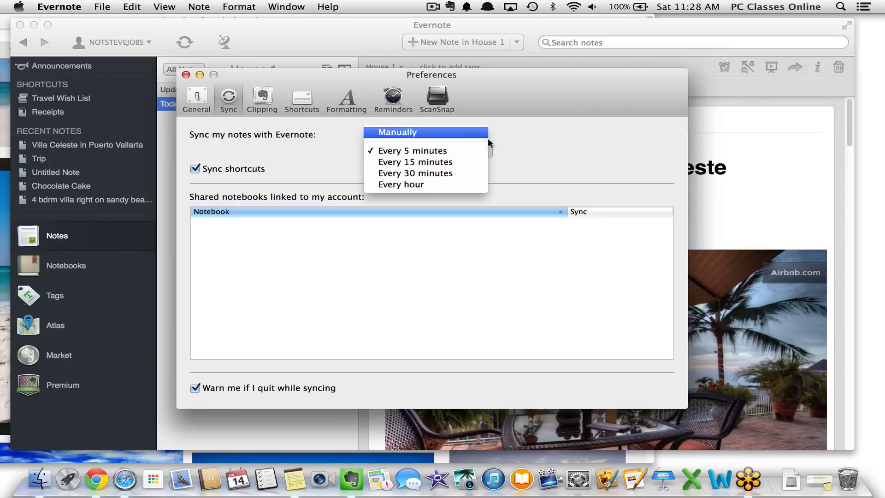
click(543, 168)
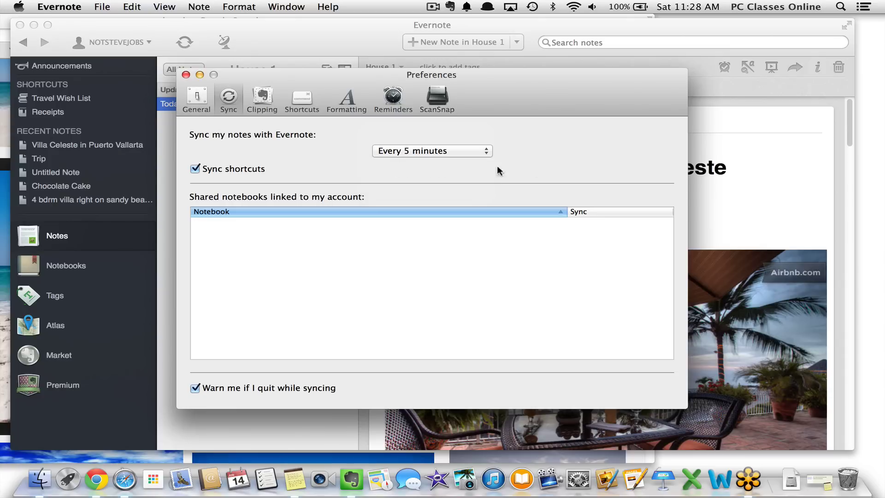
click(186, 75)
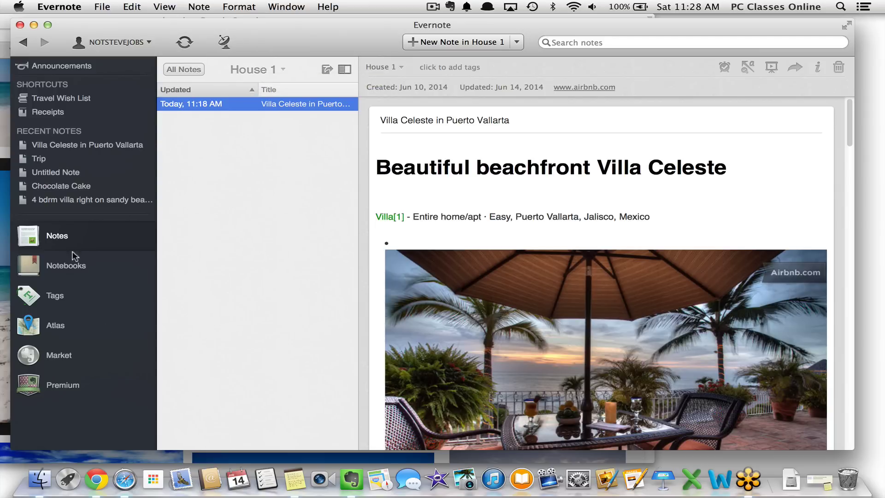
List the notes tagged chocolate, view the Trip note, and return to the tags overview.
click(65, 301)
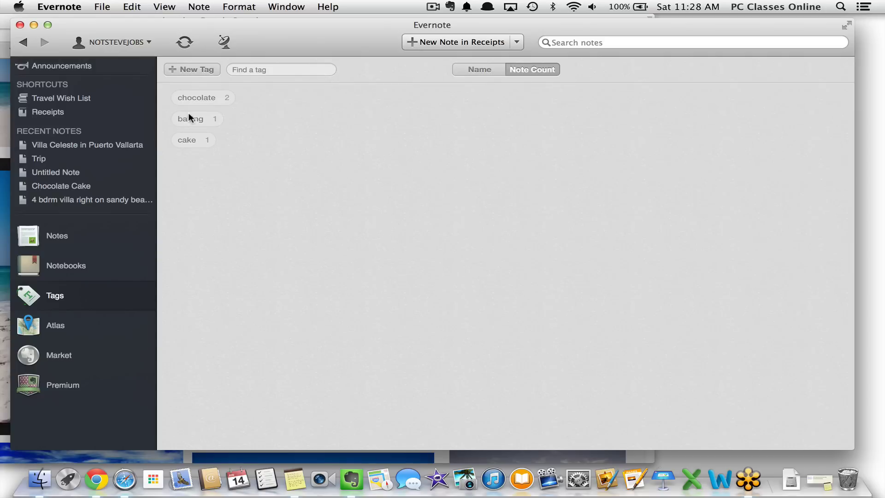
click(201, 99)
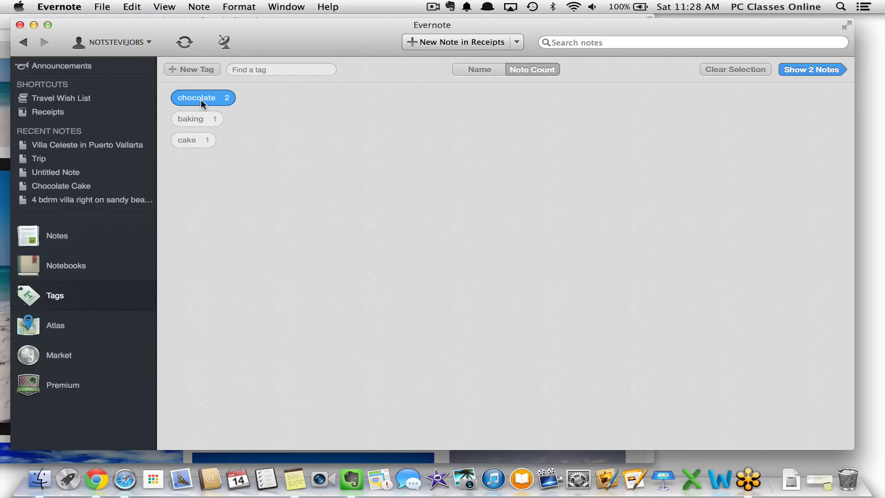
double_click(200, 99)
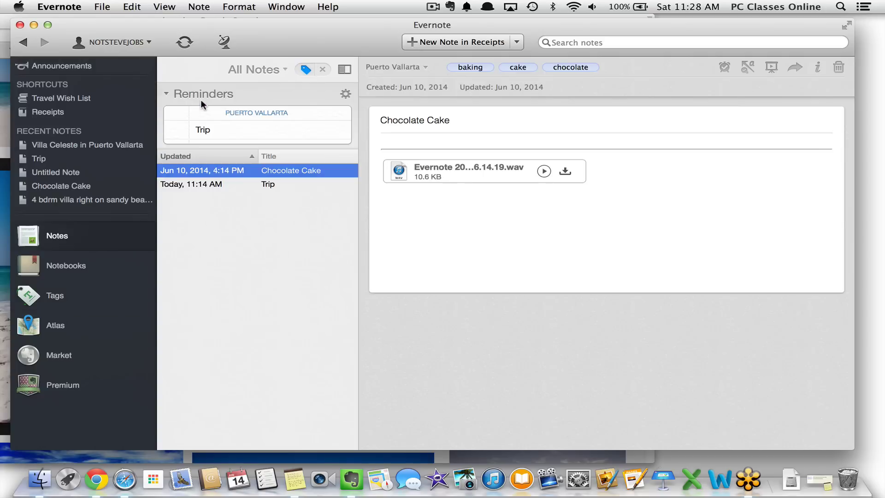
click(201, 184)
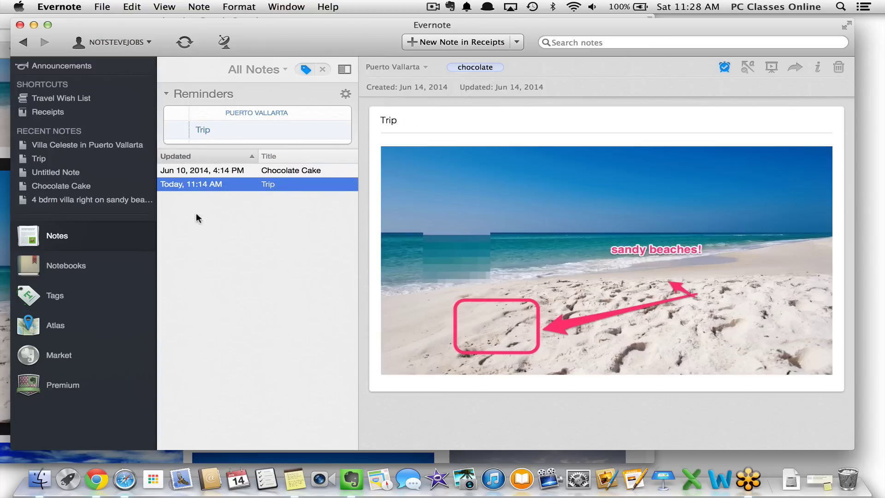
click(88, 298)
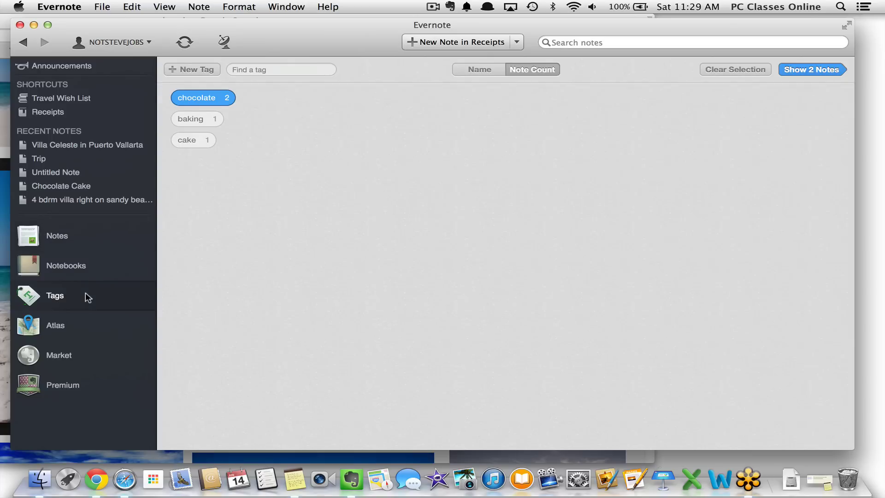
View the Atlas note map and examine the benefits and prices on the Premium page.
click(51, 330)
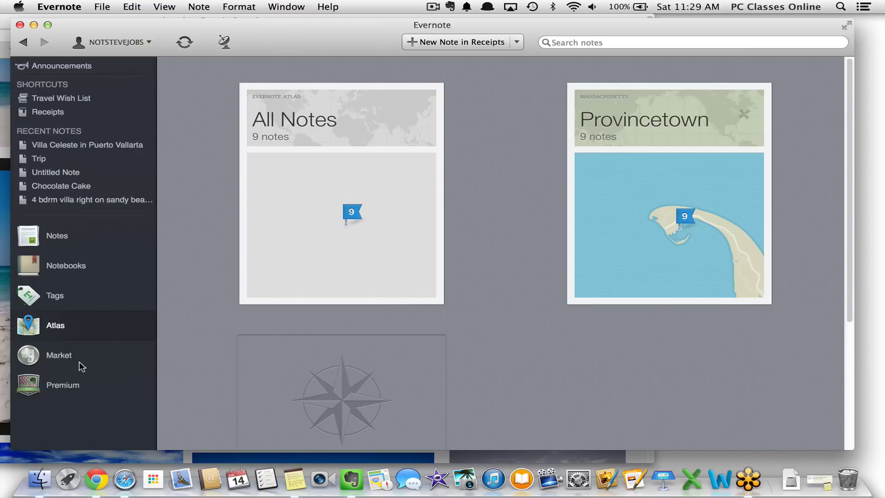
click(54, 390)
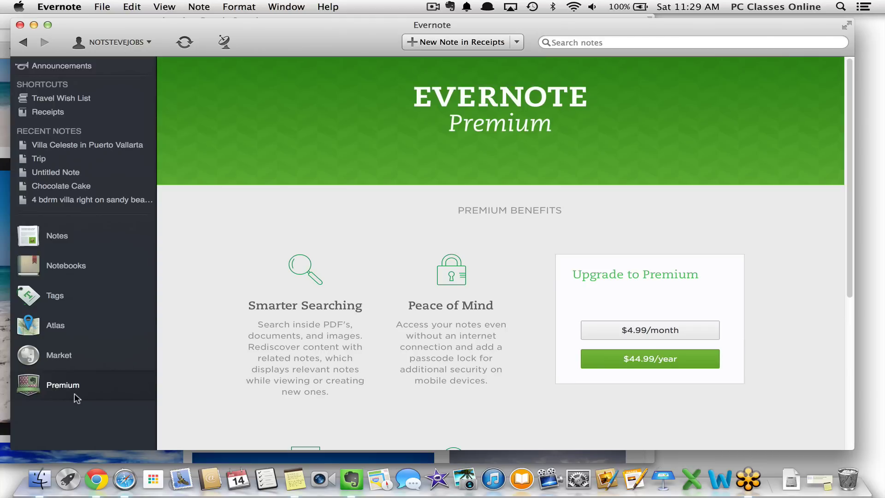
scroll(279, 319, down, 1)
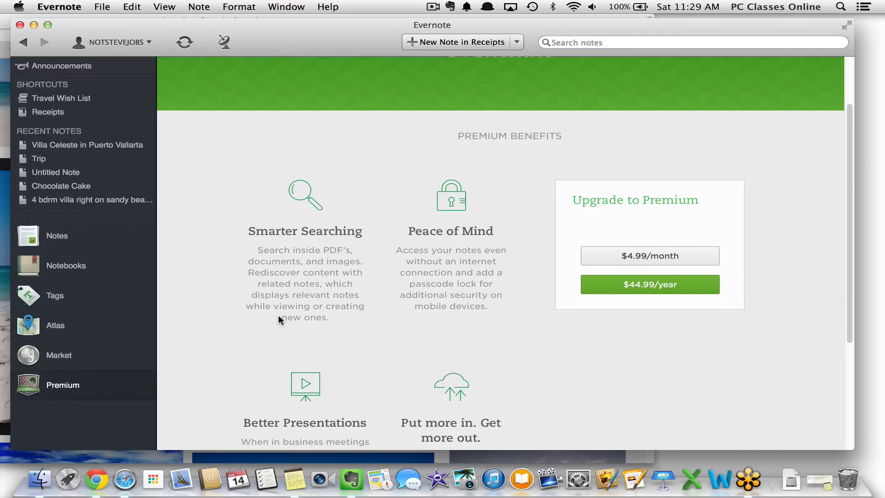
scroll(278, 314, down, 2)
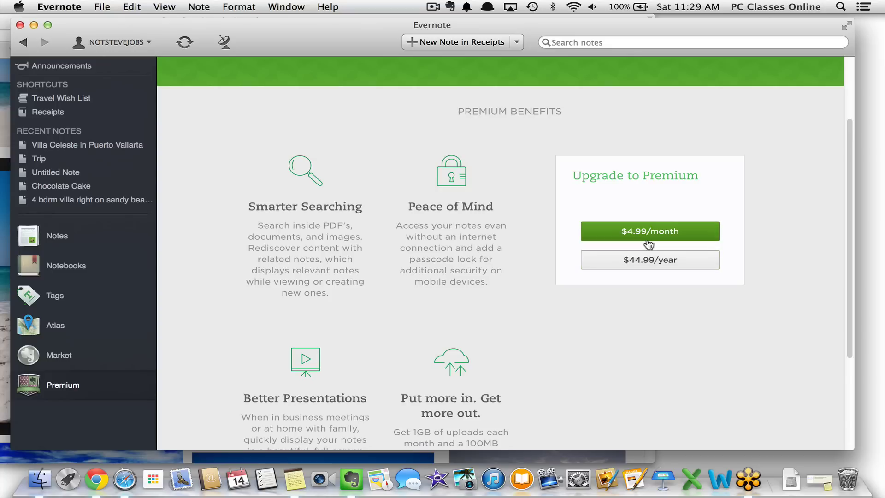
scroll(463, 280, down, 4)
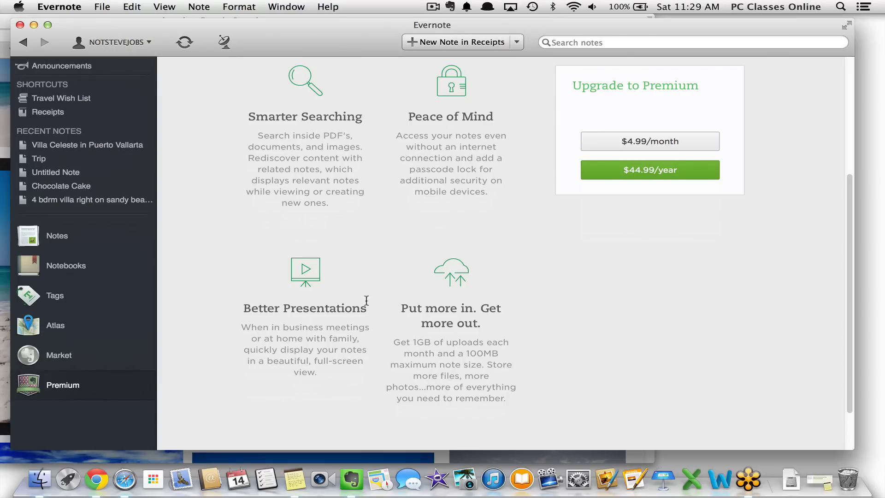
scroll(302, 244, up, 5)
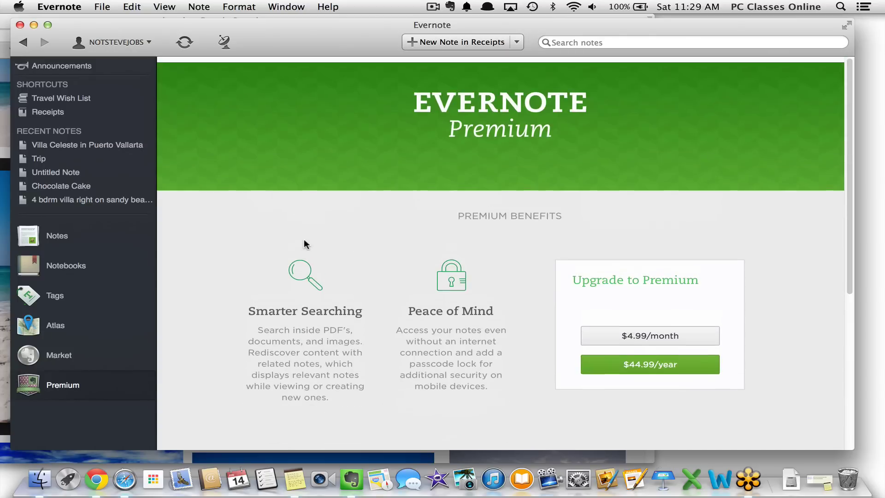
Close the Evernote window and the Safari beach image search to clear the desktop.
click(20, 25)
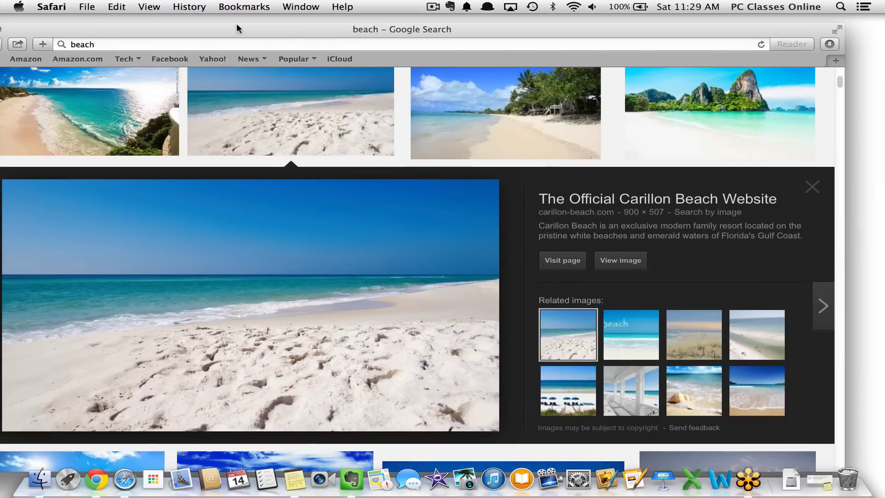
drag(237, 23, 283, 17)
key(super+w)
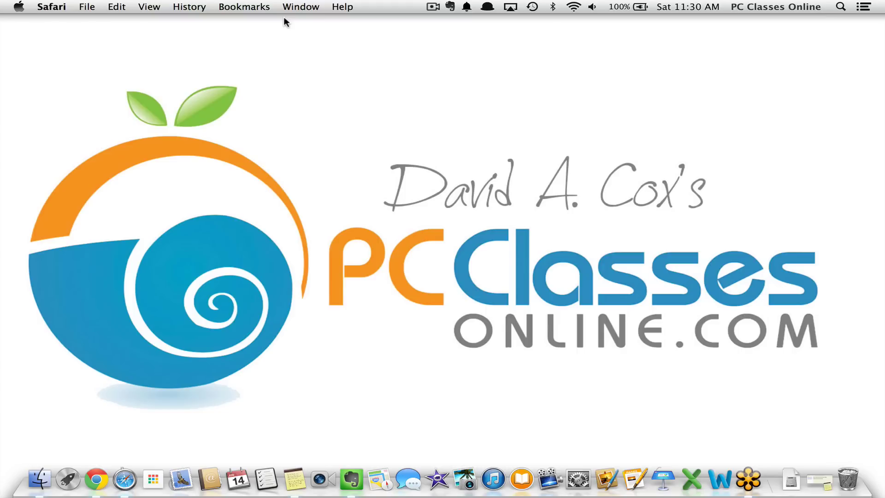
click(240, 95)
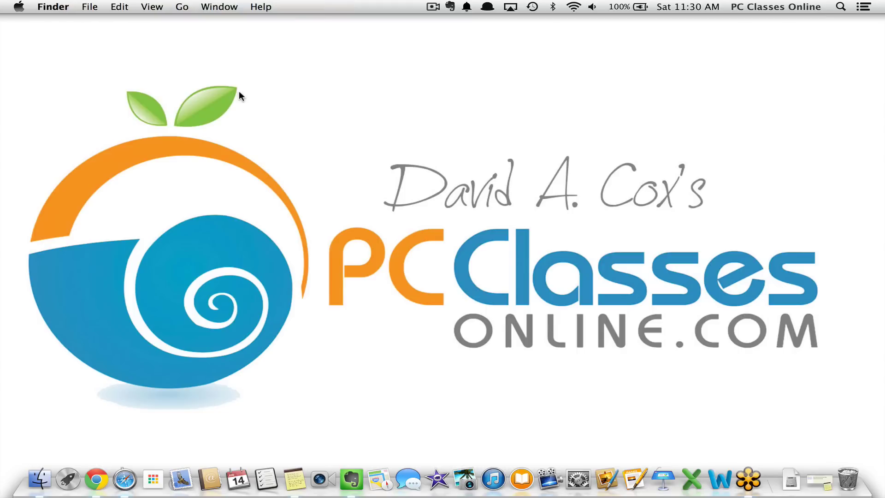
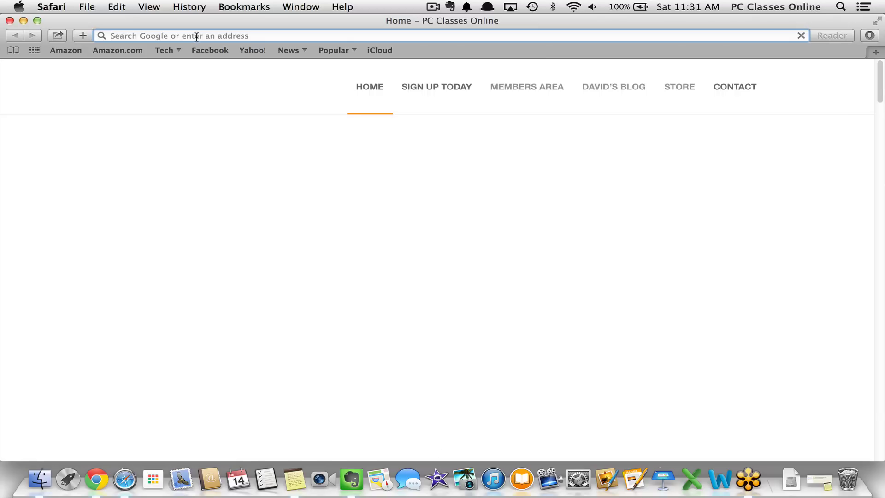
Search the web in Safari for "evernote web clipper" and open the Evernote Web Clipper page on evernote.com.
text(evernote)
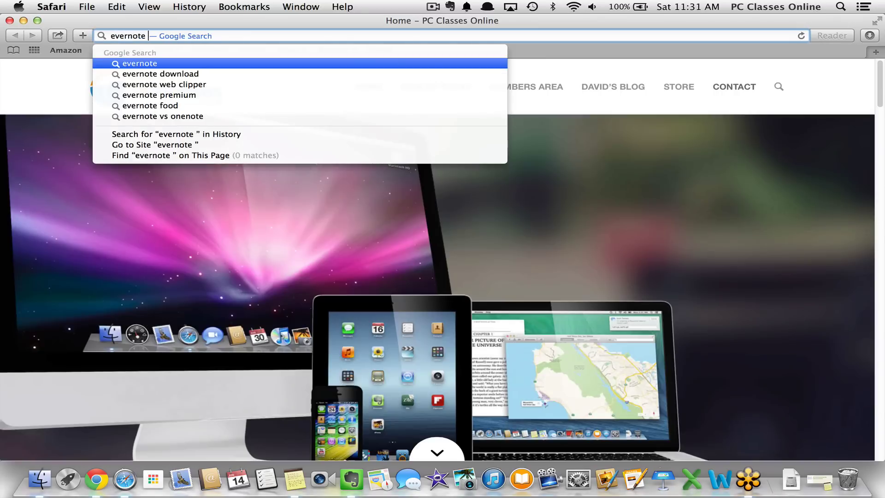
text( cl)
key(BackSpace)
key(BackSpace)
text(web)
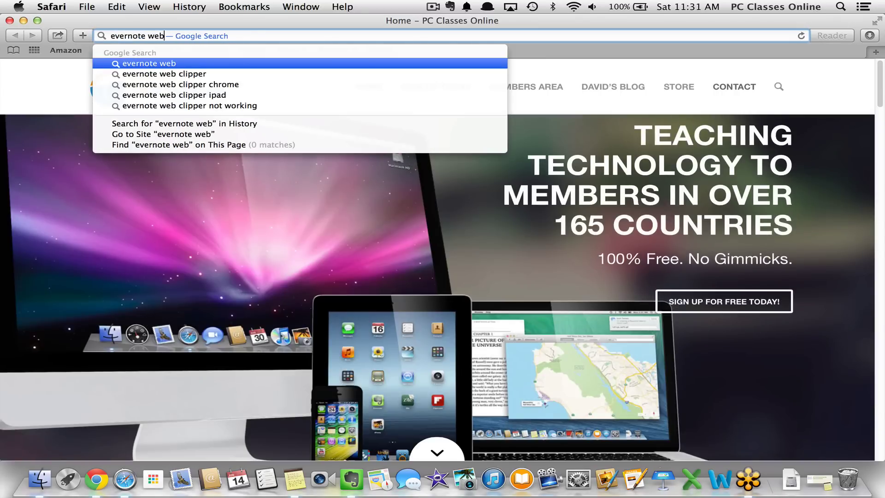
key(Down)
key(Return)
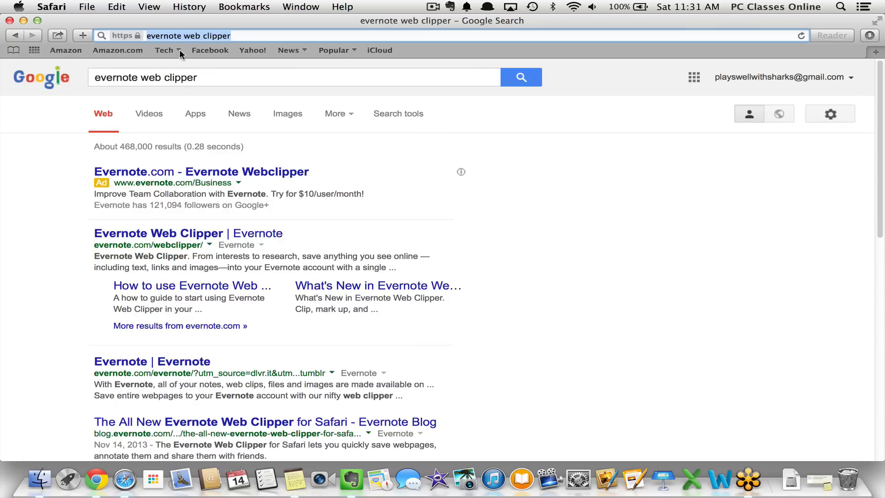
click(99, 235)
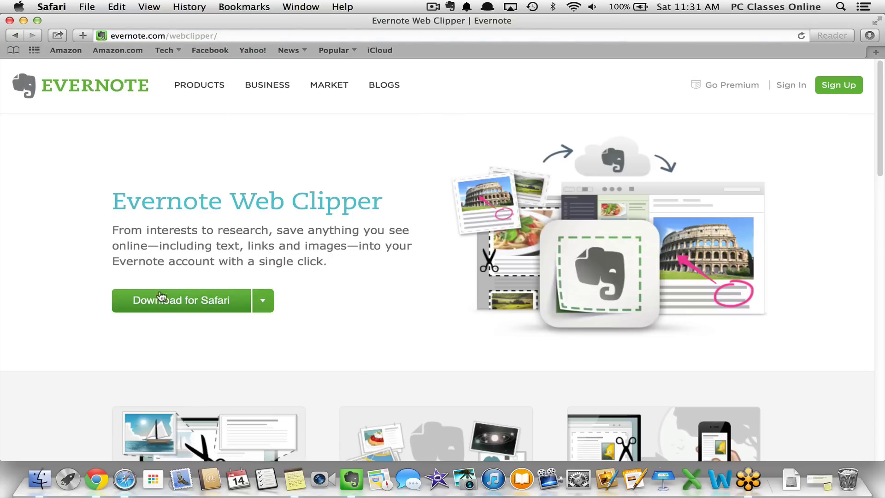
Download the Evernote Web Clipper for Safari, install the Evernote.6.1.3.safariextz extension and close the What's New page.
scroll(281, 258, down, 2)
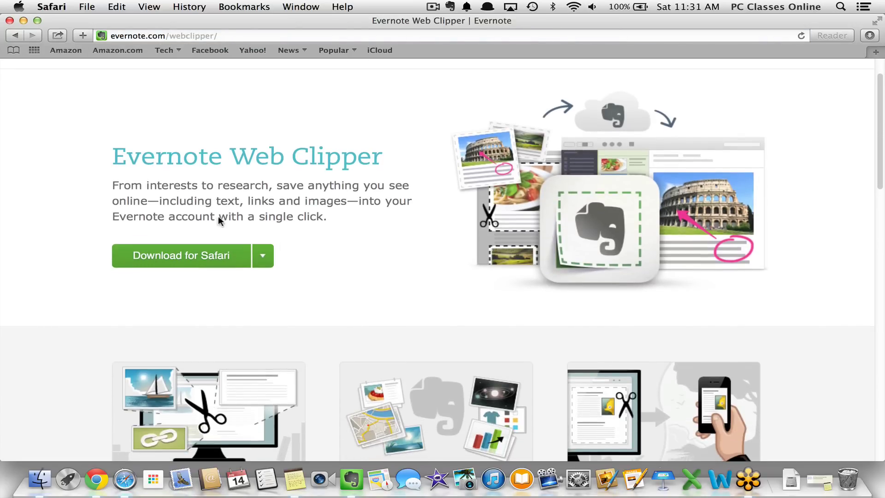
click(152, 257)
click(802, 481)
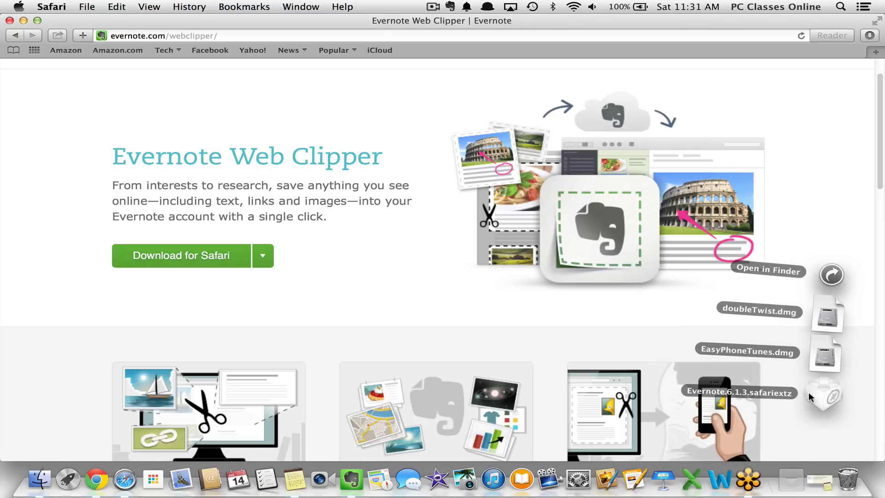
click(786, 395)
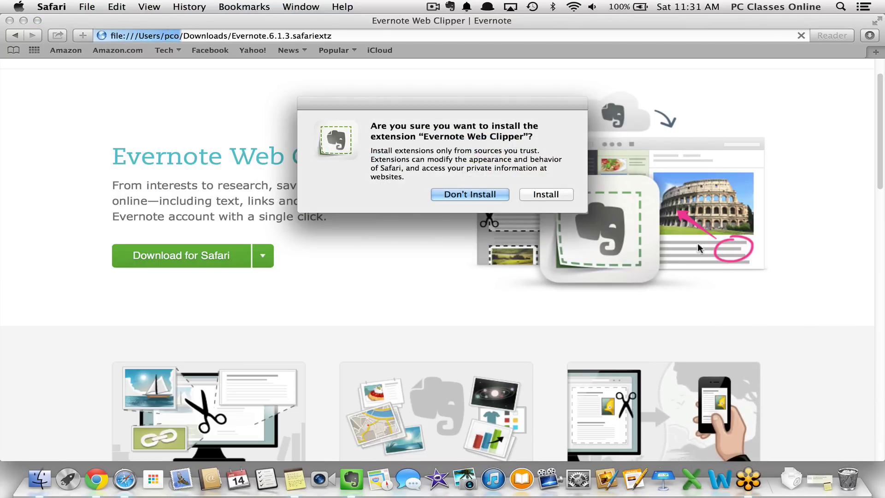
click(554, 194)
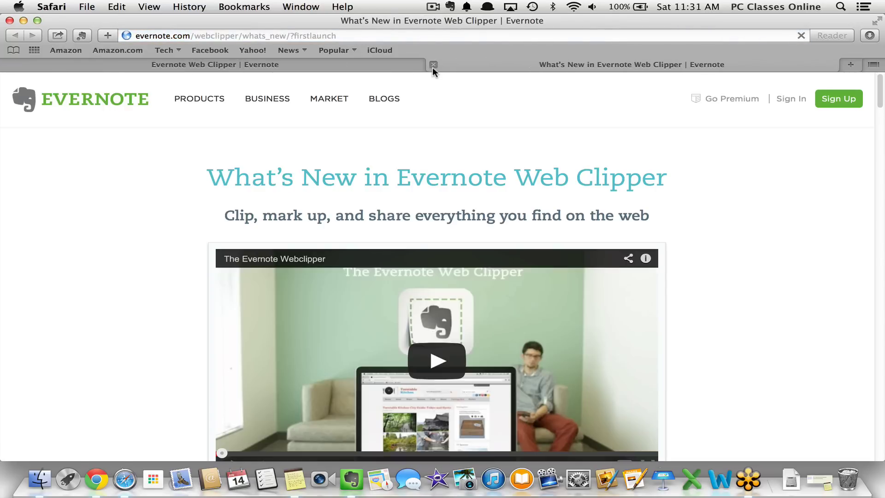
click(433, 65)
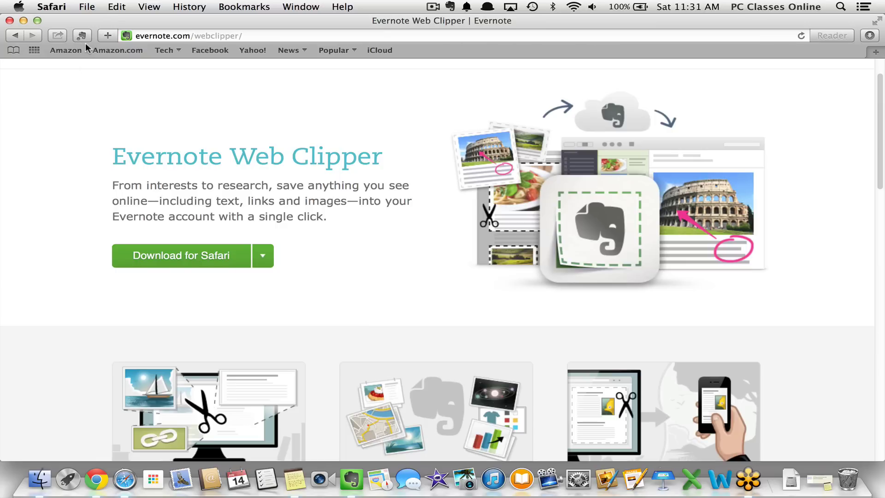
Search the web for "airbnb" and open the Airbnb website.
click(175, 37)
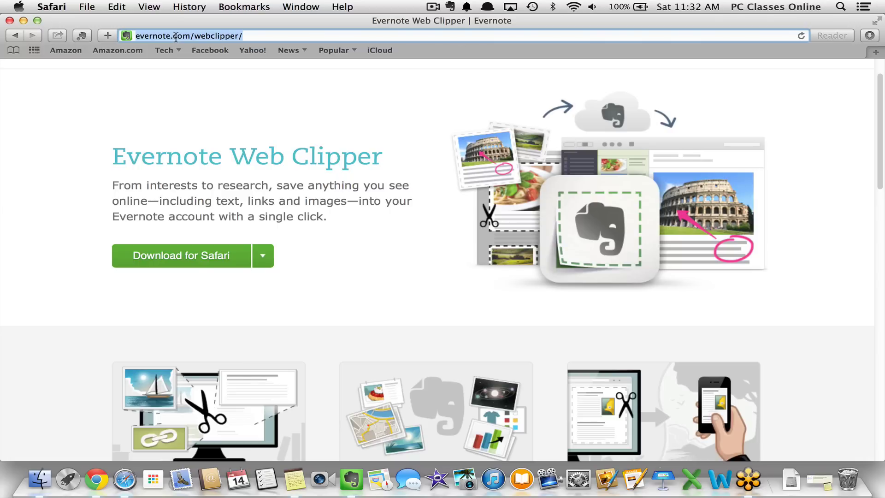
text(airb)
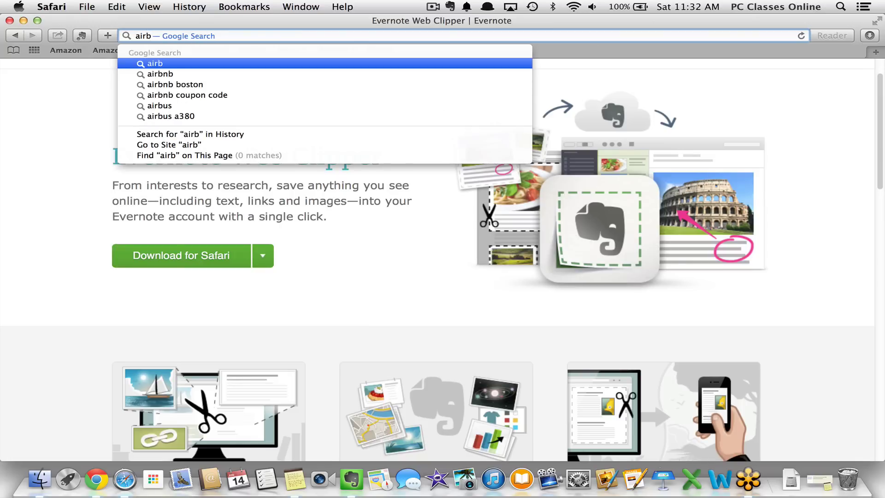
key(Down)
key(Return)
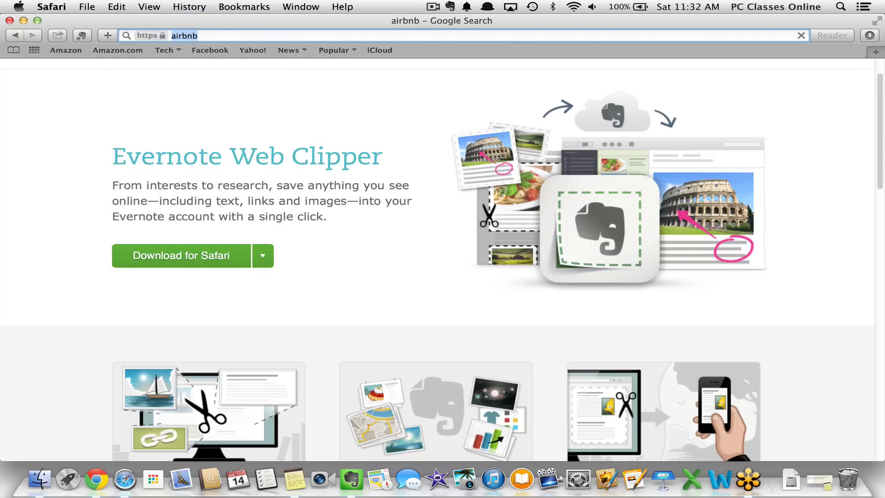
click(154, 329)
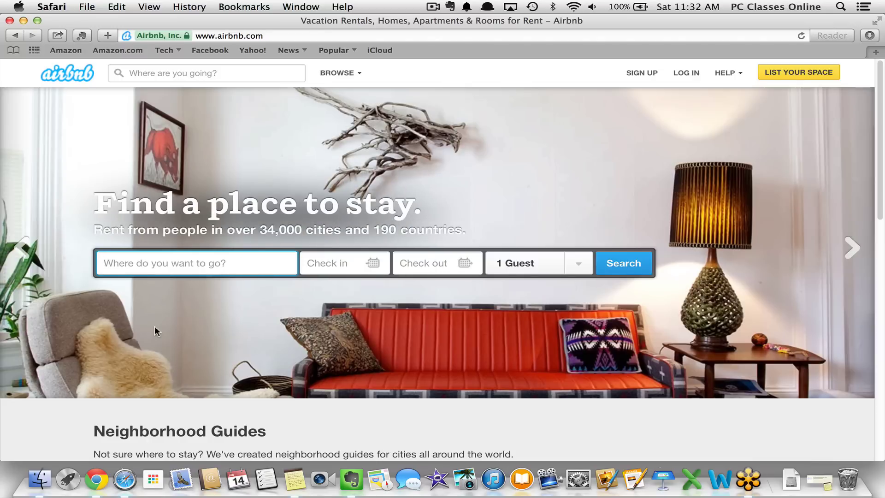
Search Airbnb for rentals in Puerto Vallarta, Mexico for 10 guests and open the Los Tules listing.
text(pue)
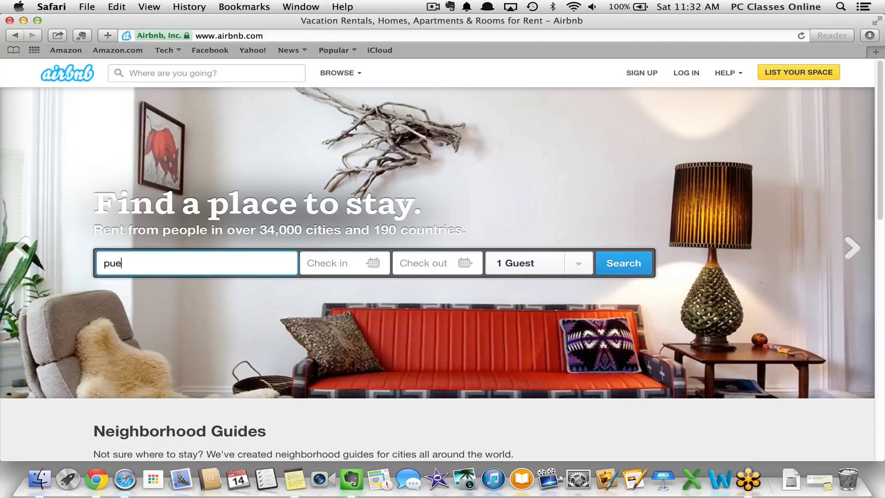
text(rto vall)
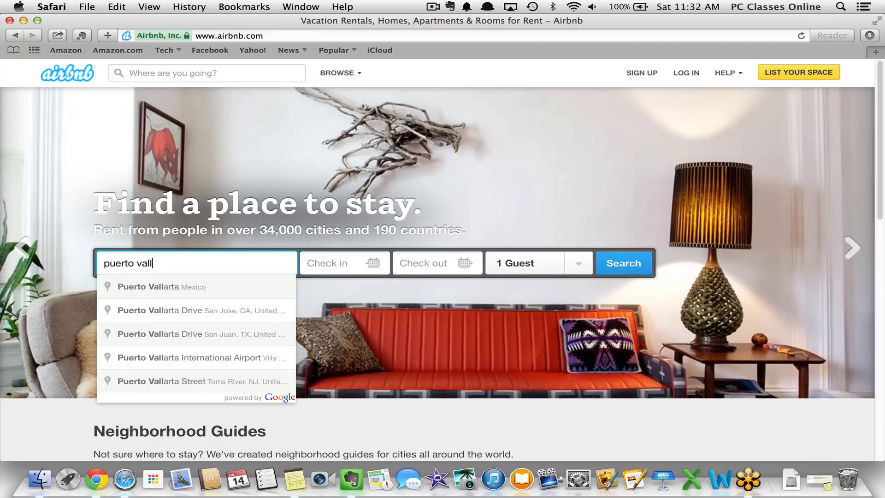
click(200, 286)
click(535, 265)
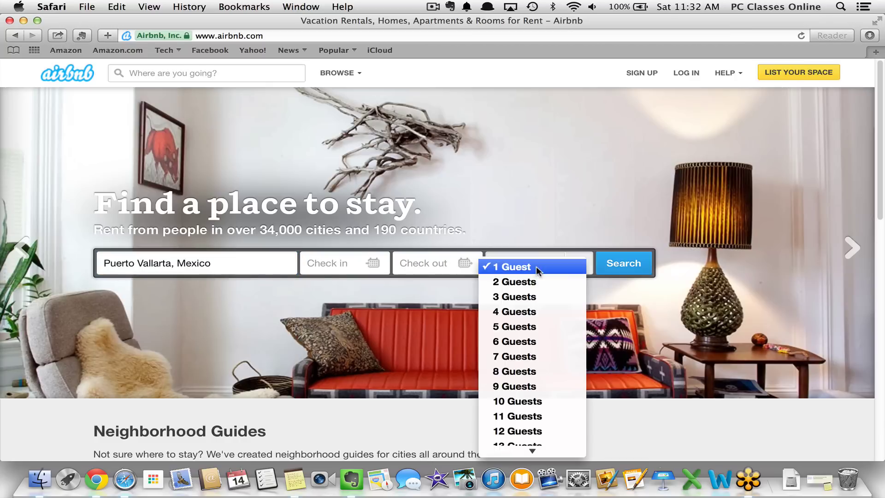
click(539, 401)
click(630, 267)
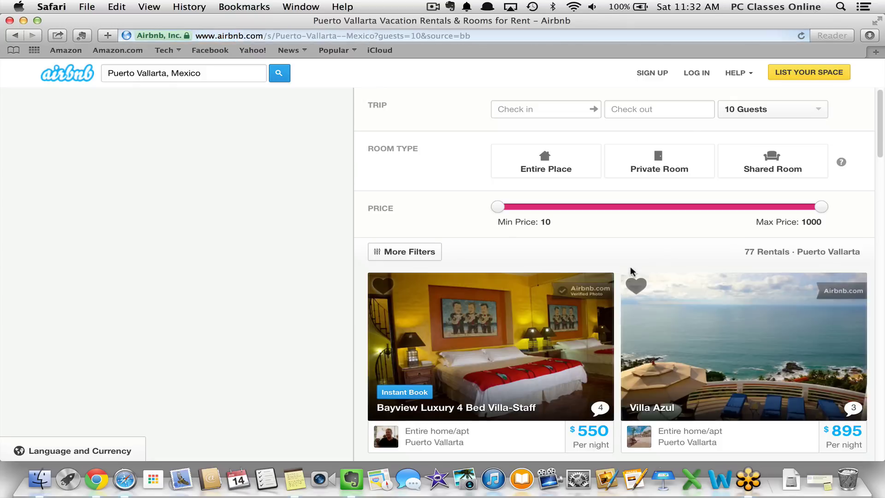
scroll(630, 266, down, 6)
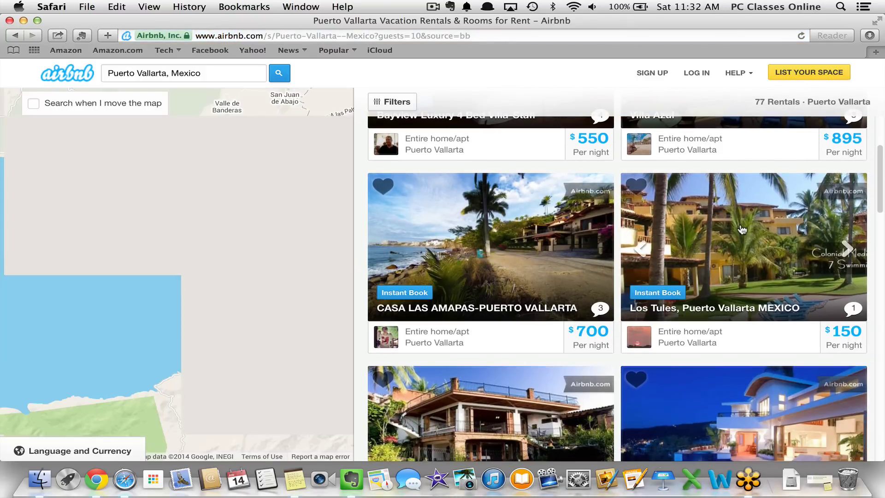
click(740, 224)
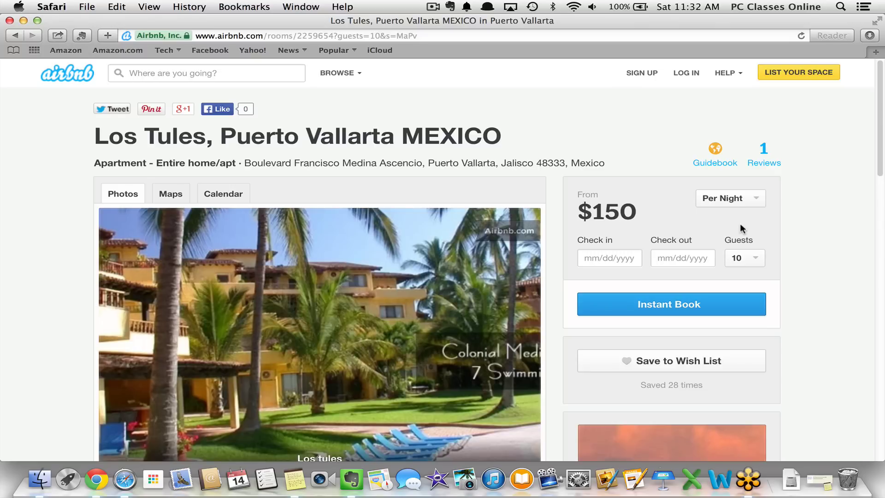
Open the Web Clipper on the Los Tules listing and sign in with the Evernote username and account password.
click(82, 35)
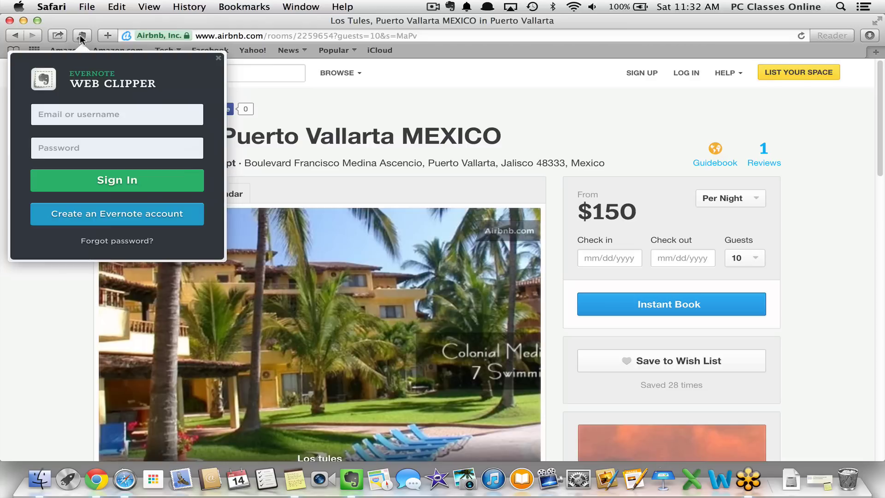
text(notstevejobs)
key(Tab)
text(•••••••••)
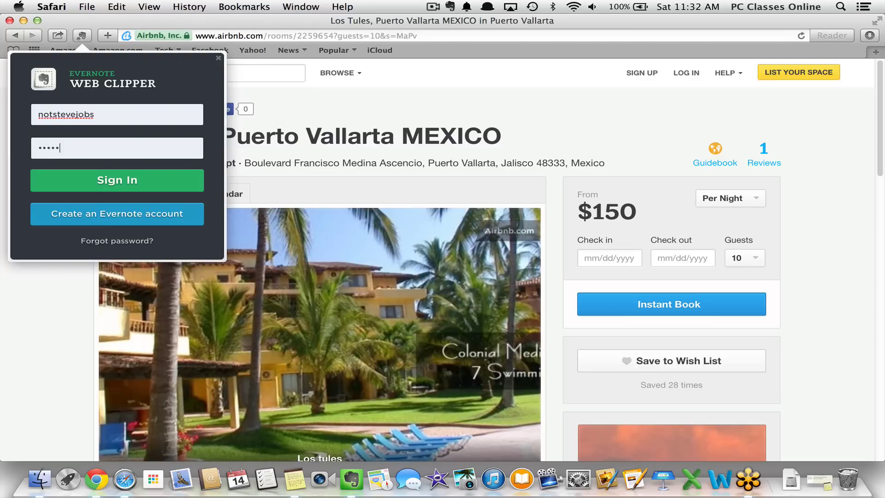
key(Return)
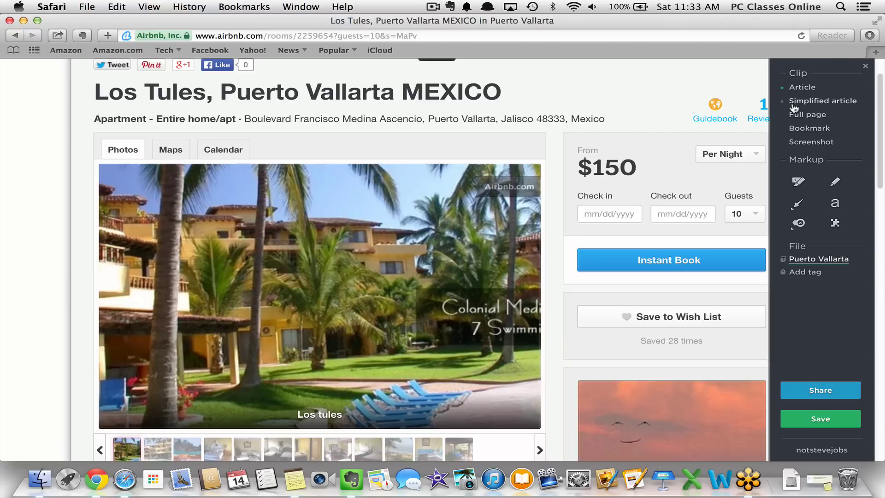
Preview the Los Tules listing in the simplified article, full page, article and bookmark clip formats.
click(816, 105)
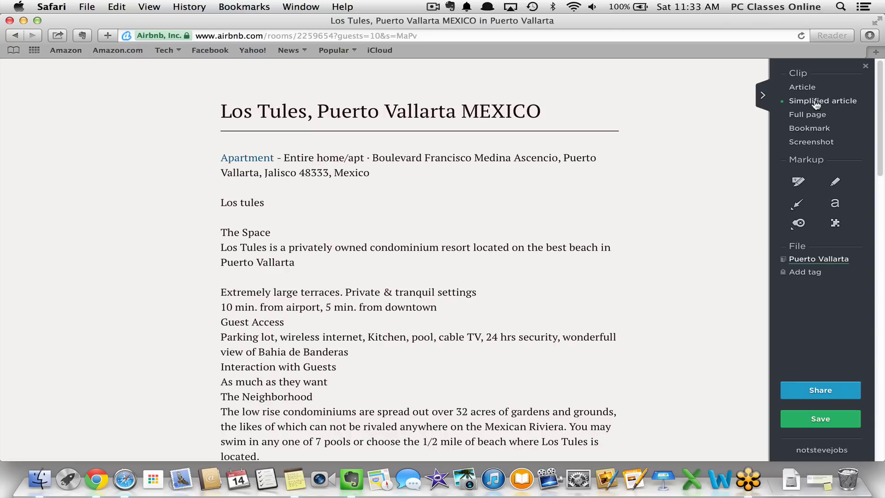
scroll(523, 282, down, 10)
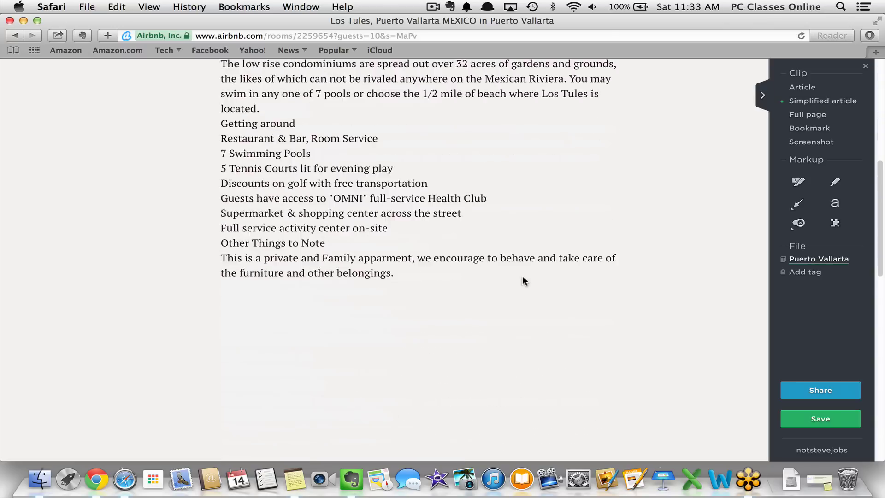
scroll(522, 275, up, 15)
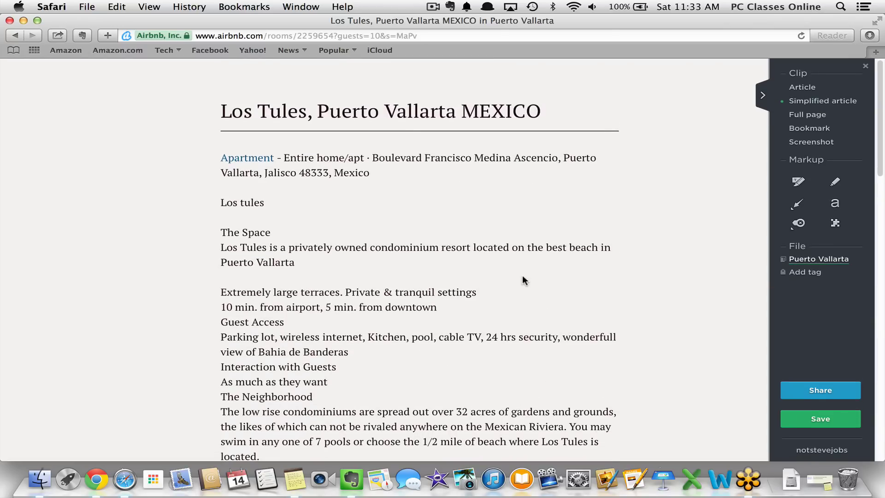
click(810, 116)
click(804, 87)
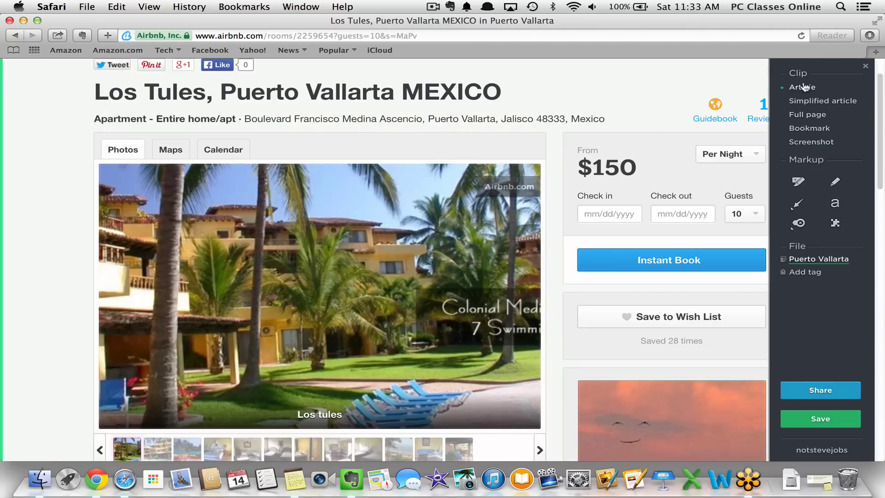
click(810, 129)
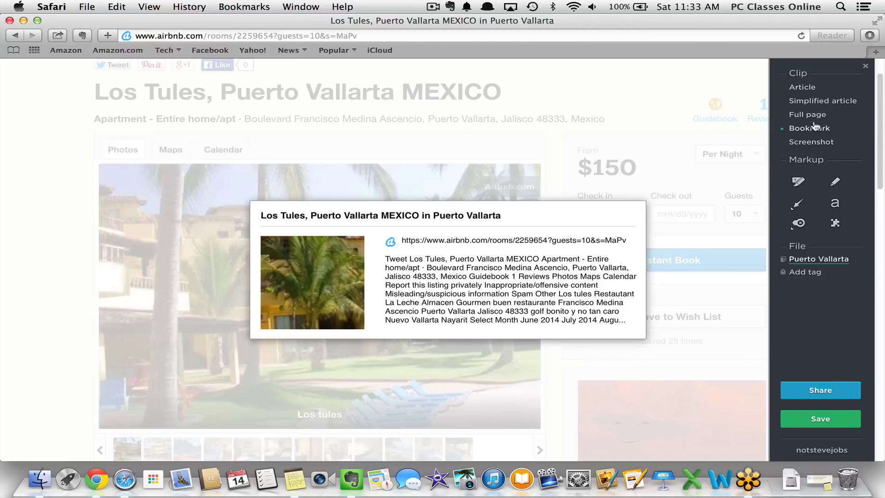
Capture a screenshot of the simplified article for markup and save the clip to the Puerto Vallarta notebook.
click(809, 101)
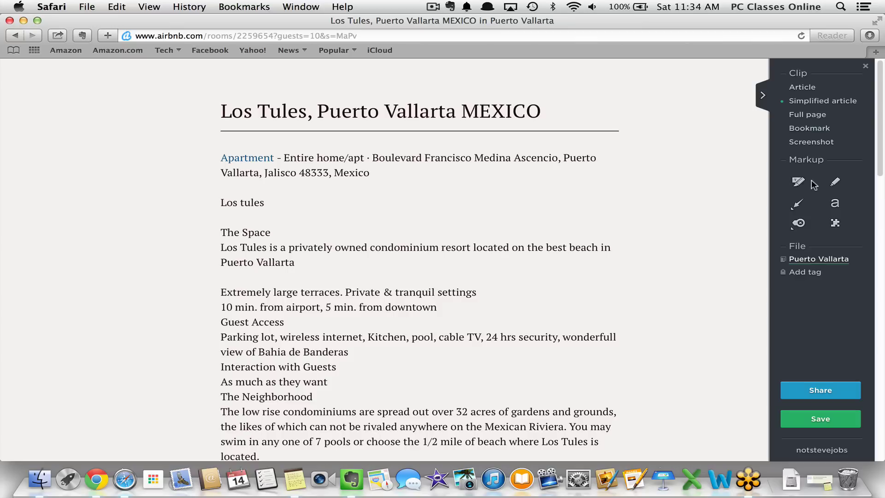
click(835, 182)
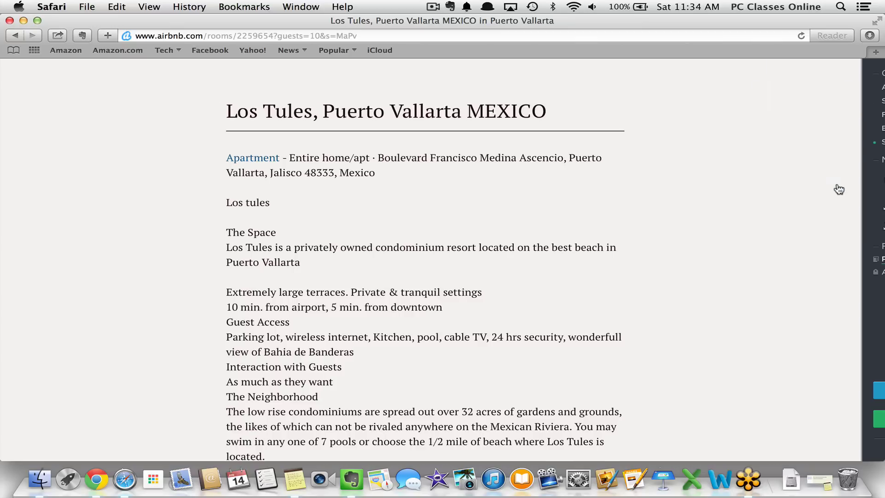
click(231, 212)
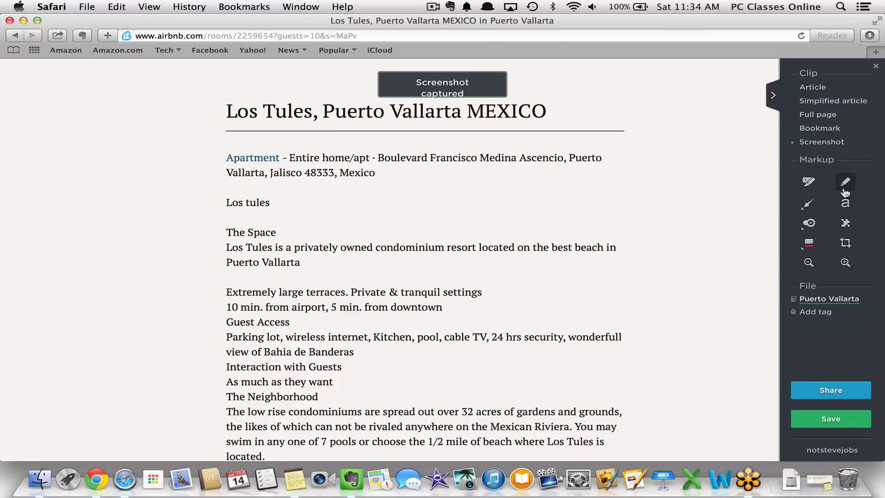
click(814, 186)
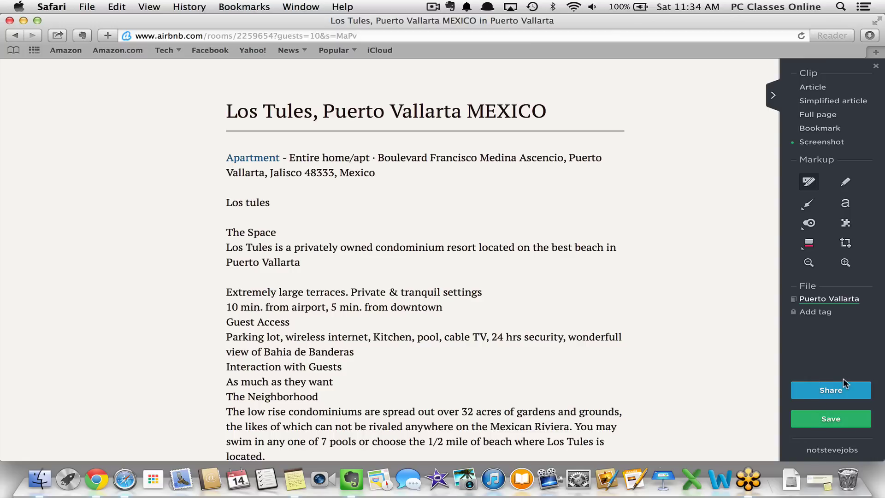
click(831, 419)
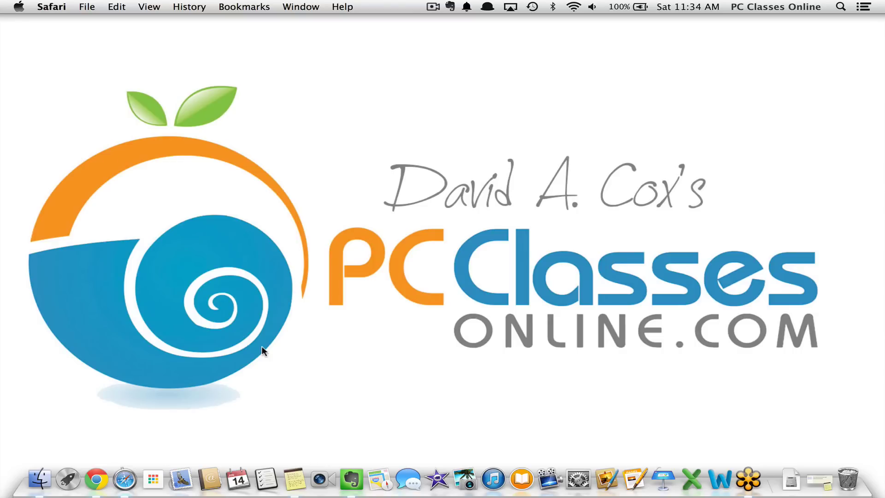
Switch to Evernote, show the notes list and sync the account.
click(349, 454)
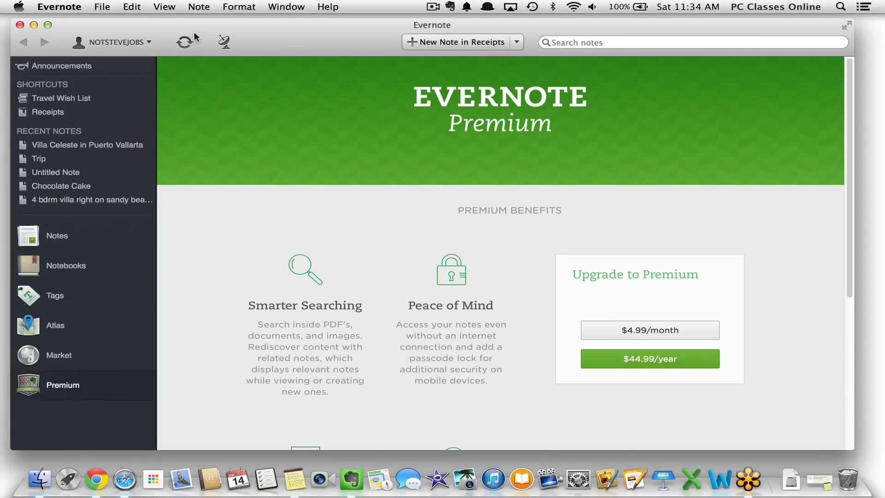
click(65, 236)
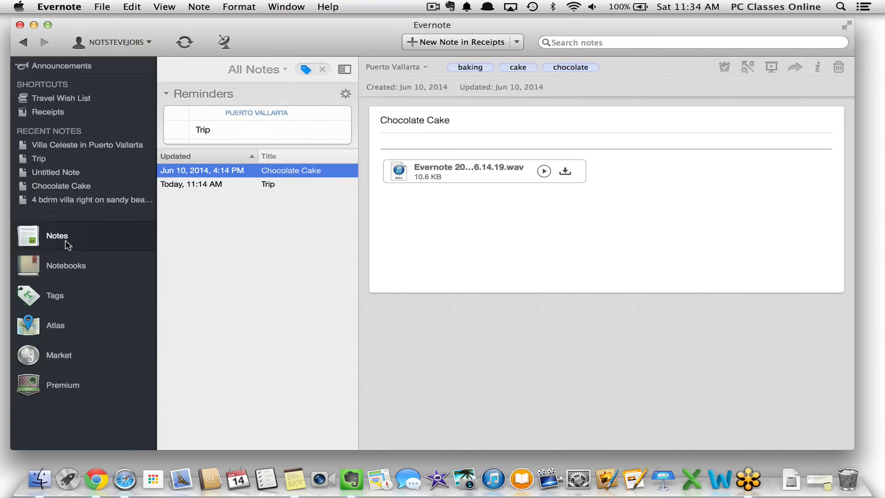
click(190, 44)
Clear the tag filter from All Notes and open the clipped Los Tules, Puerto Vallarta note.
click(230, 130)
click(258, 69)
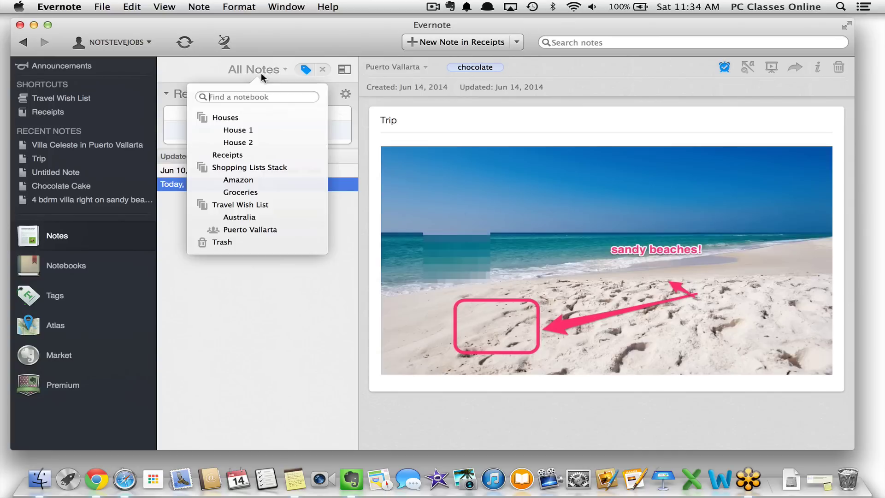
click(323, 70)
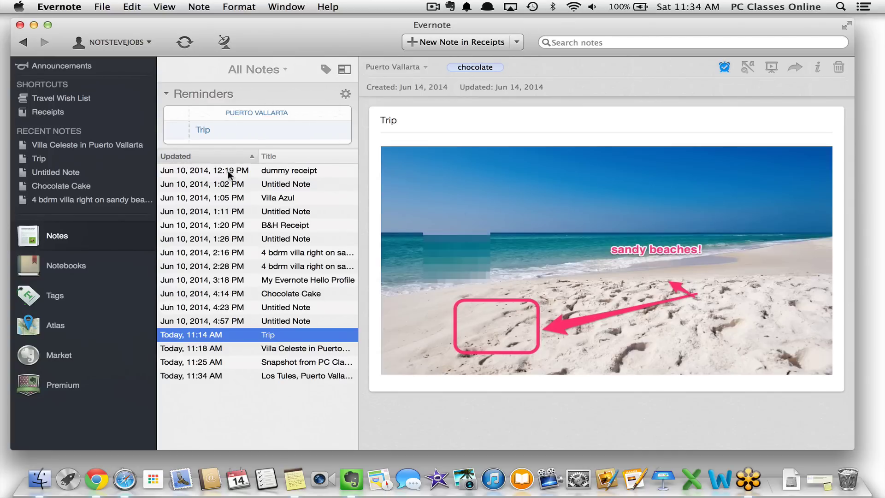
click(217, 375)
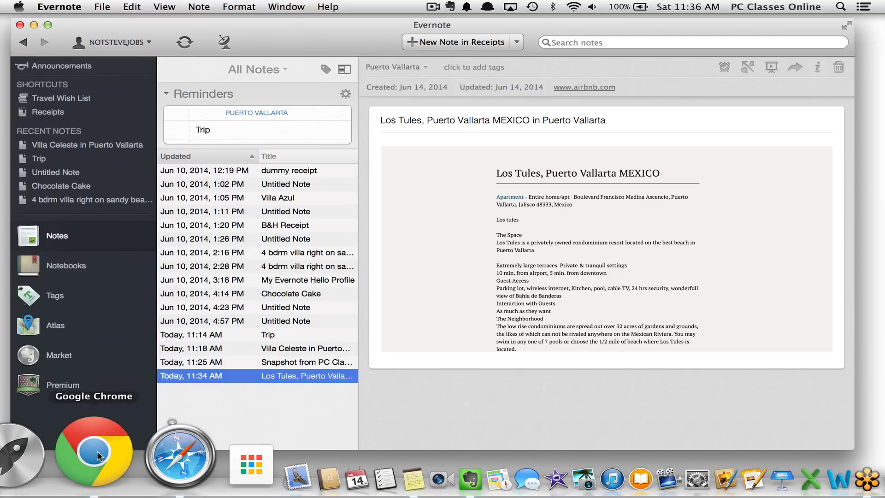
Switch to Safari and open the store page of the PC Classes Online website.
click(127, 455)
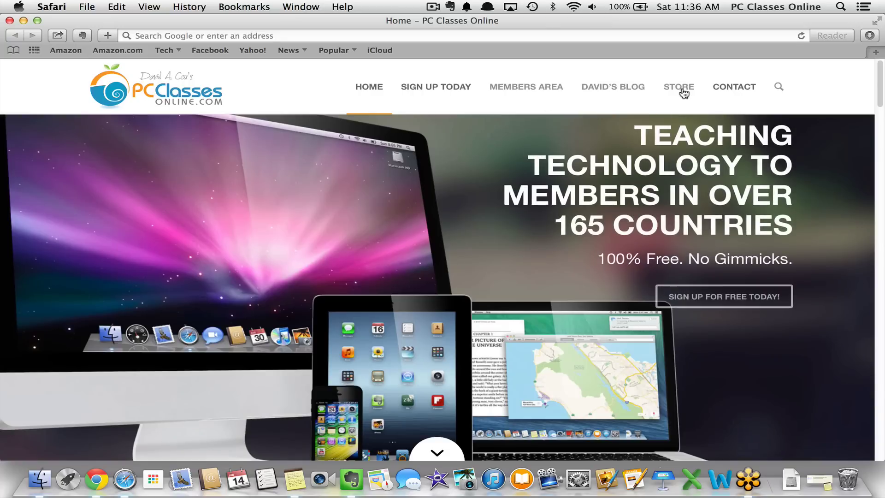
click(690, 87)
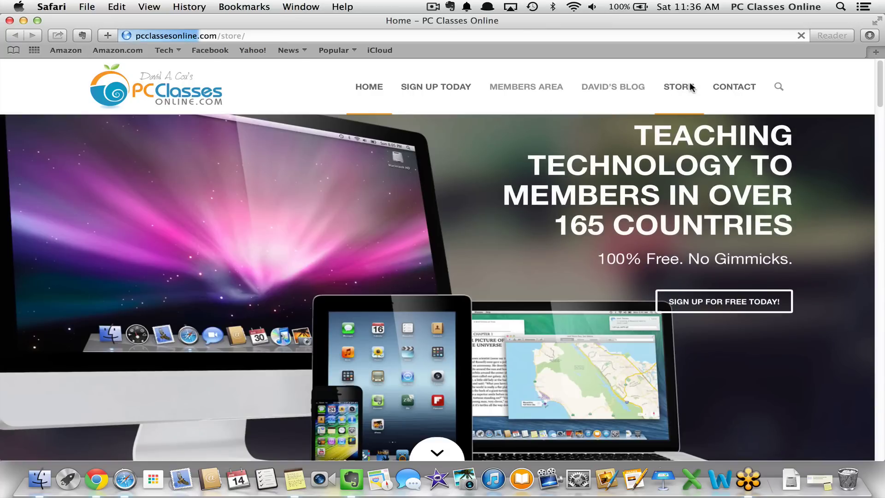
Go to page 2 of David's Top 10 recommended products and open the Livescribe 3 Smartpen Pro Edition listing.
scroll(456, 300, down, 5)
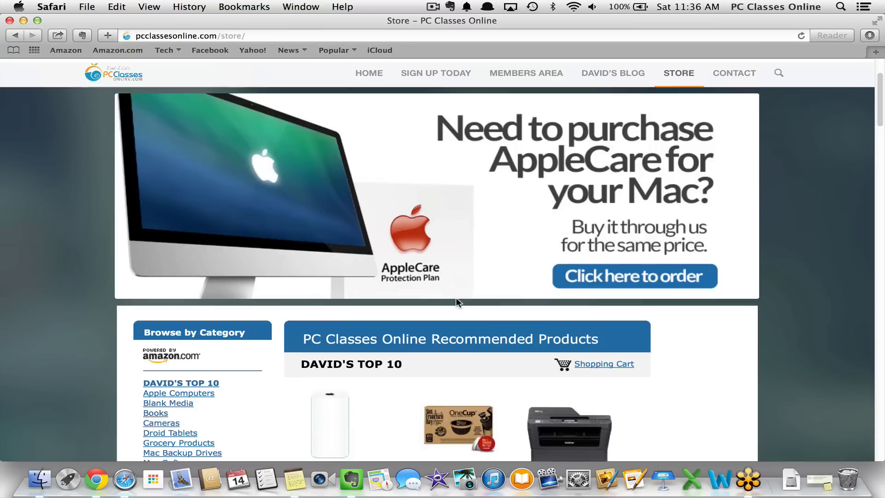
scroll(457, 300, down, 3)
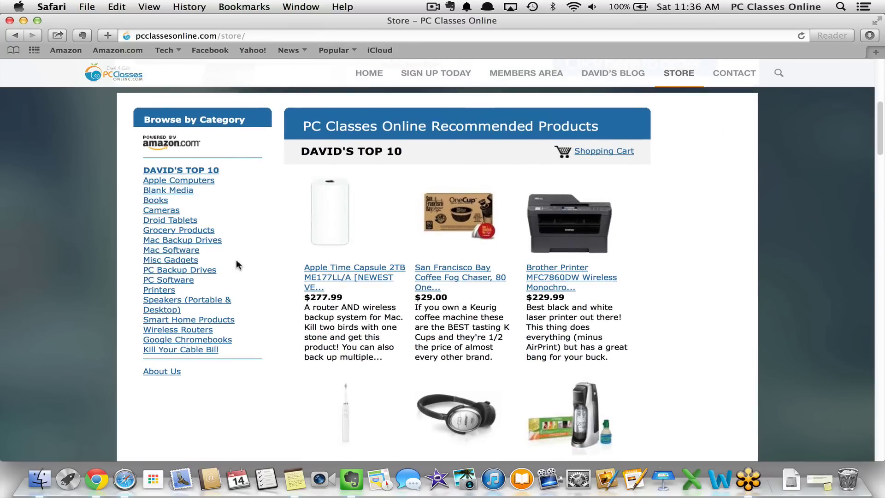
click(188, 261)
scroll(374, 332, down, 6)
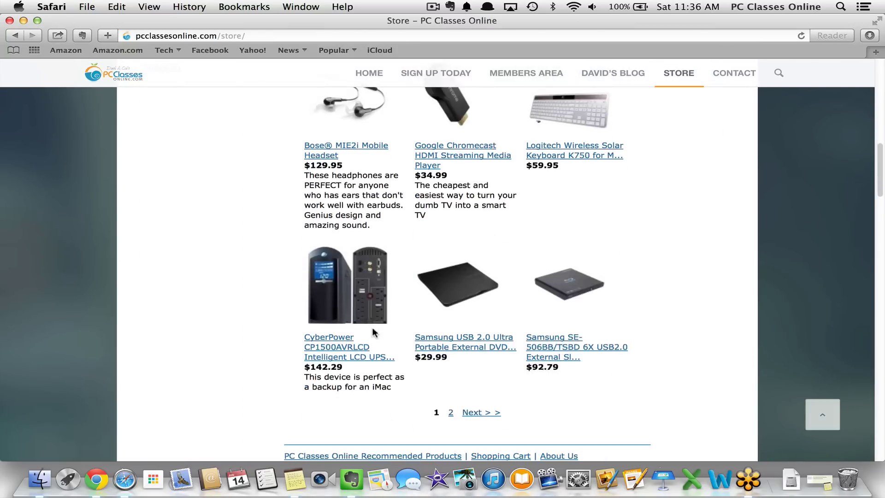
scroll(373, 333, down, 3)
click(452, 340)
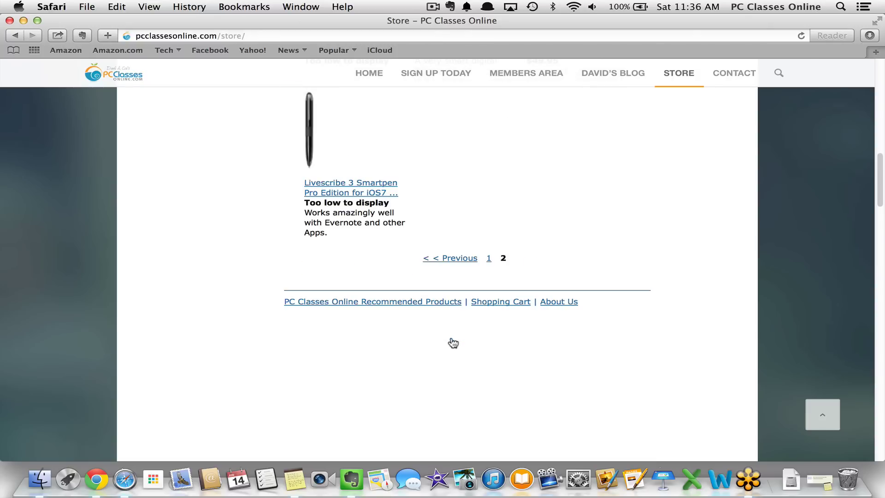
click(315, 189)
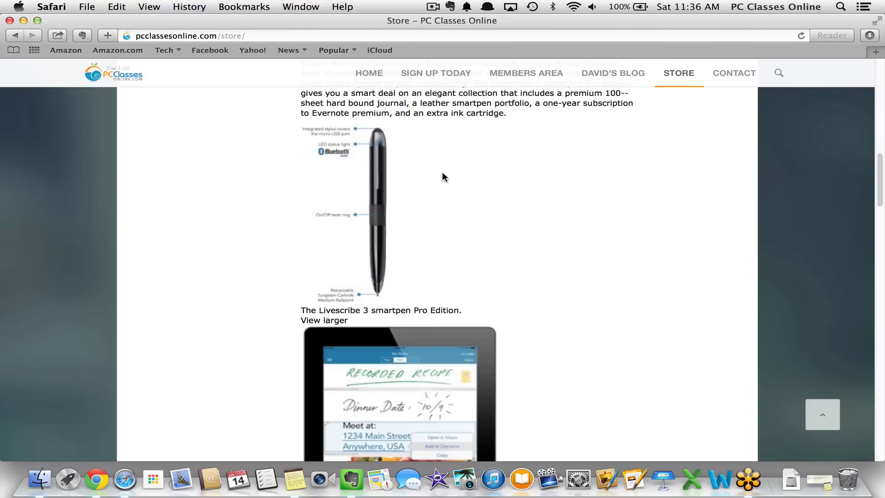
Review the product details, description and pictures of the Livescribe 3 Smartpen Pro Edition.
scroll(442, 177, up, 10)
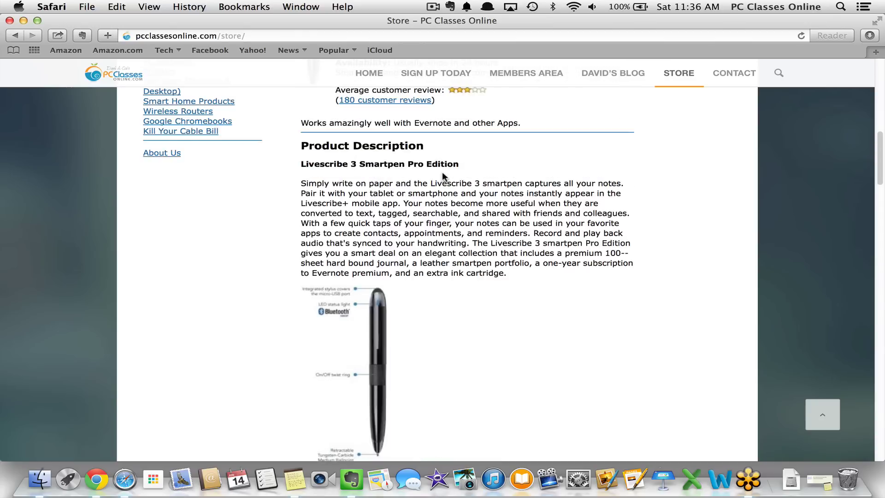
scroll(442, 172, down, 1)
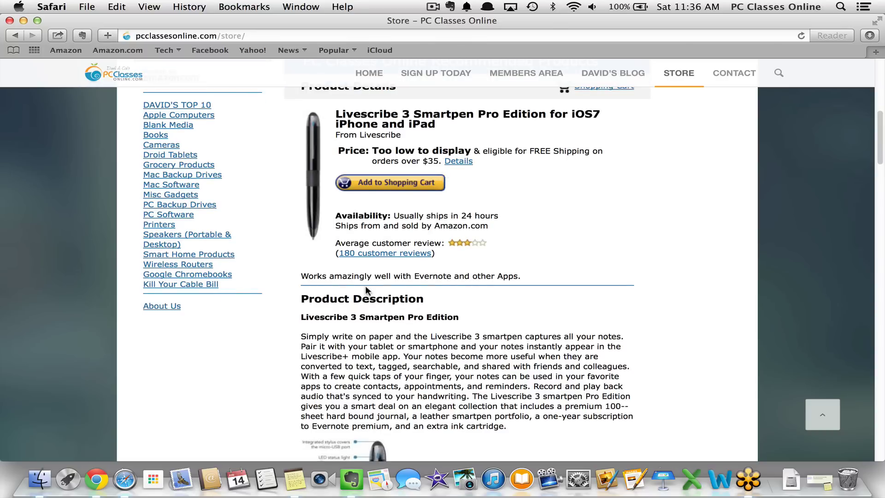
scroll(367, 289, down, 7)
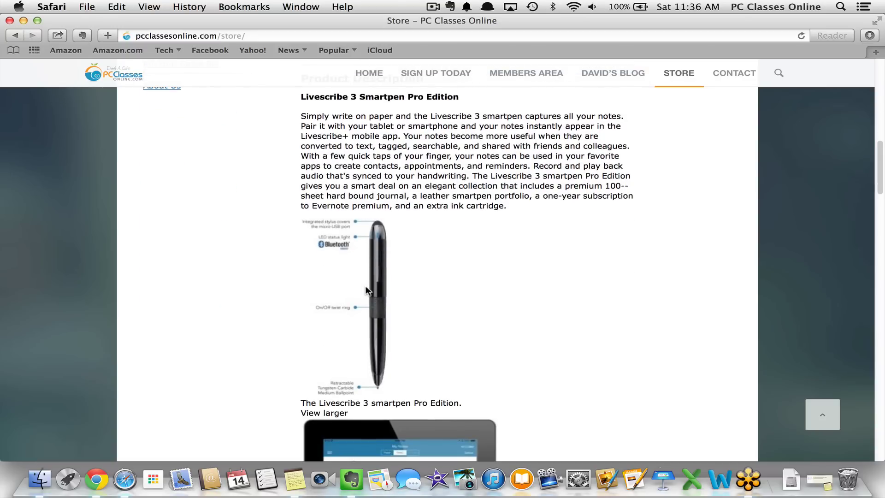
scroll(366, 288, down, 1)
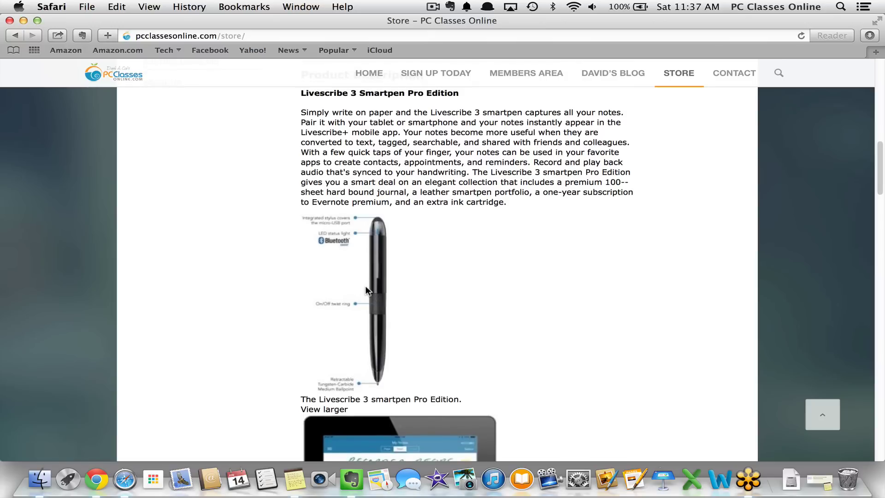
scroll(366, 289, down, 1)
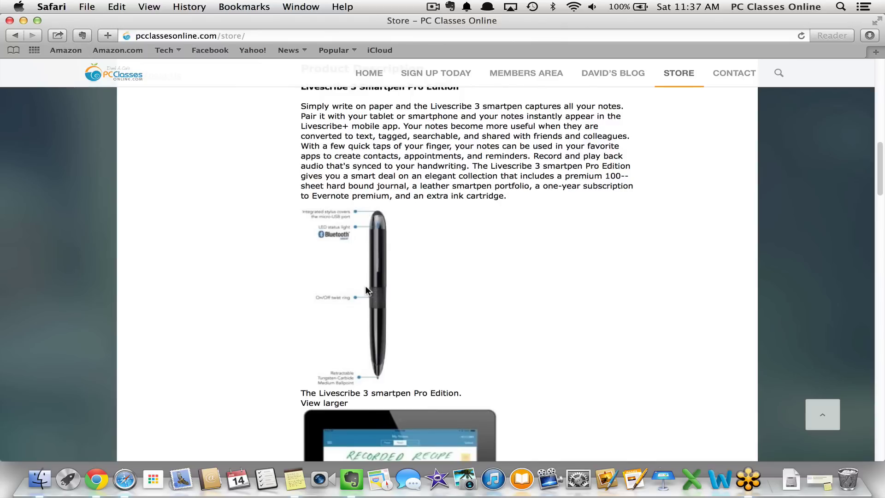
scroll(366, 288, down, 10)
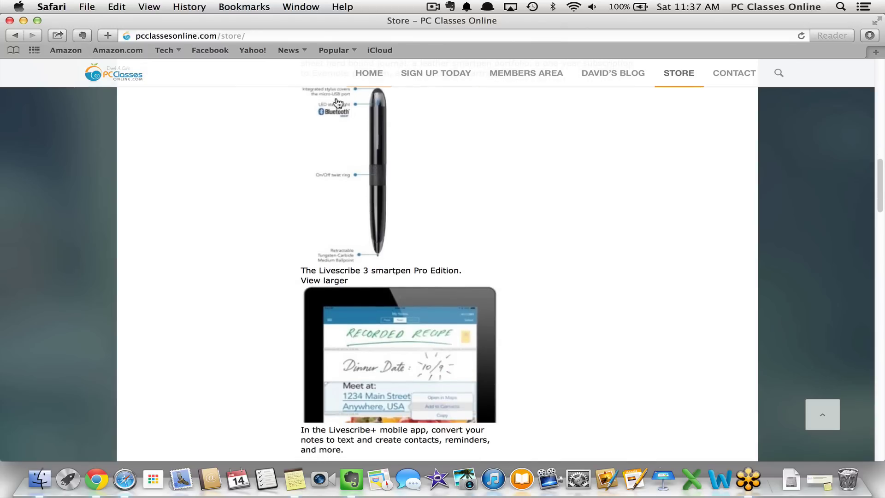
Minimize the Safari store window and switch to Evernote.
click(23, 21)
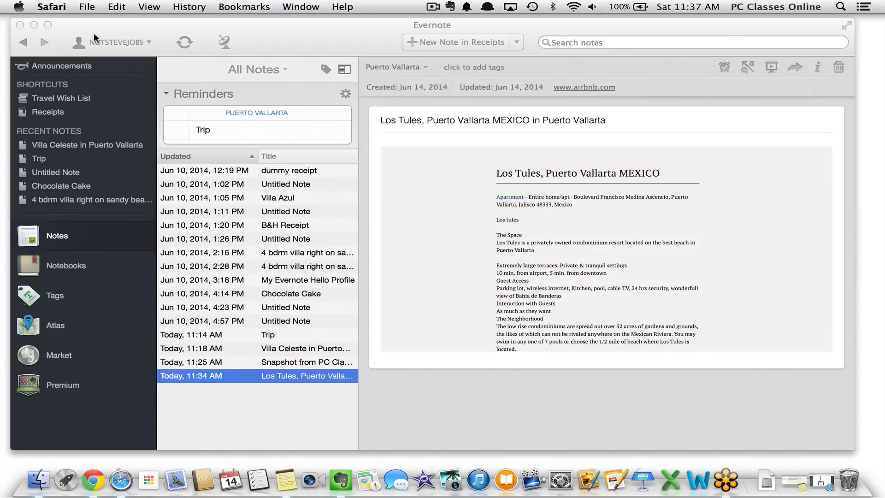
click(95, 37)
click(313, 34)
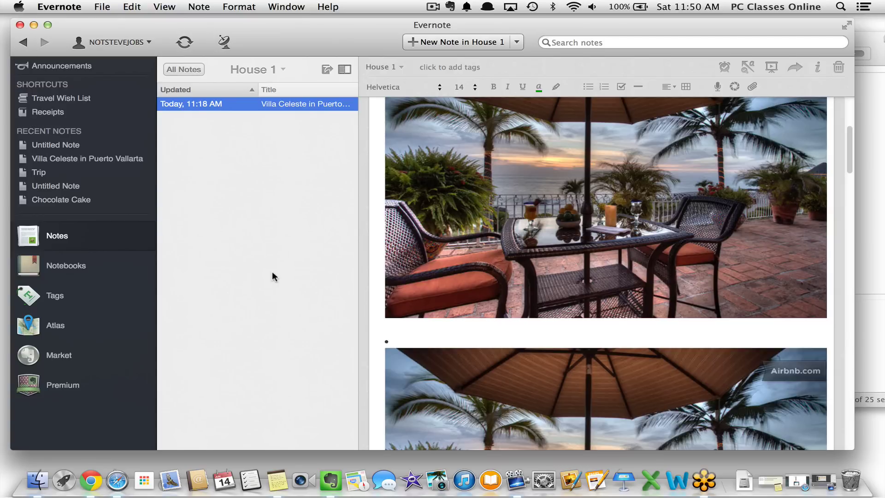
View the Evernote account information with the address for emailing notes, and close it.
click(60, 7)
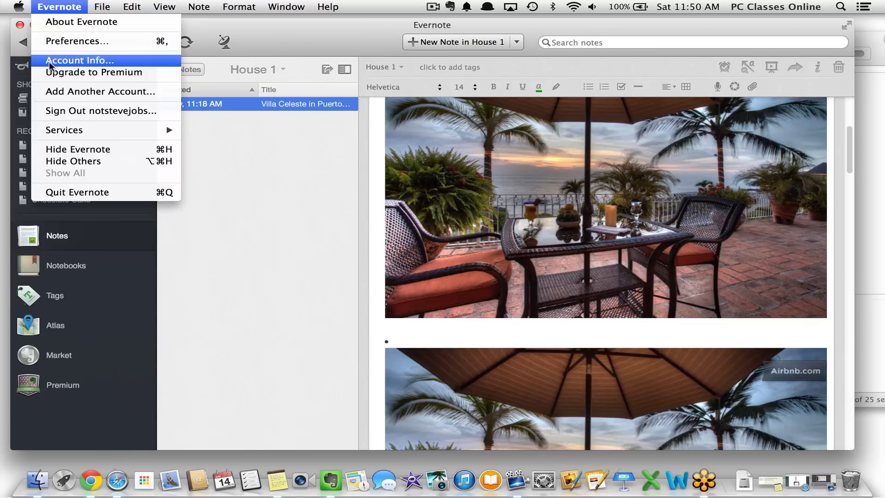
click(129, 63)
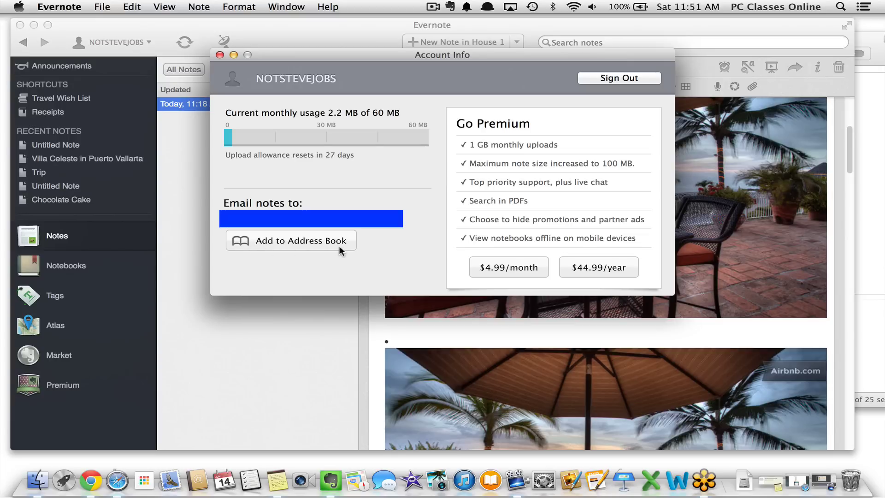
click(220, 55)
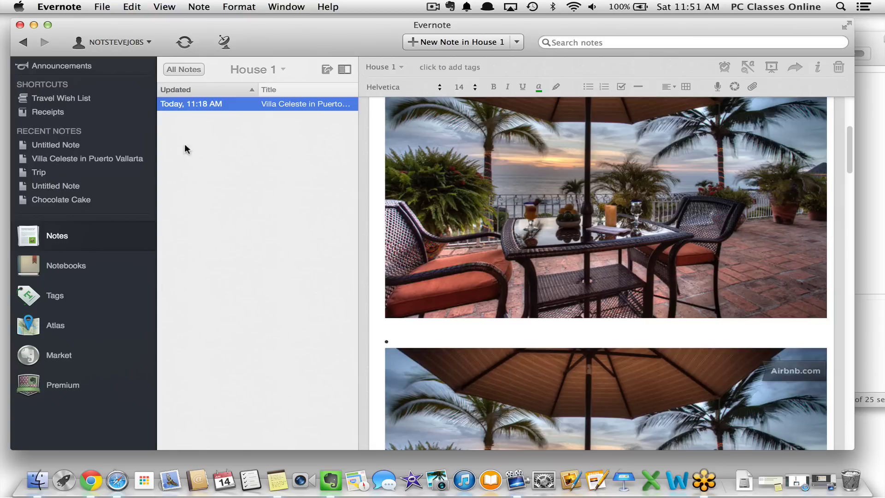
Switch to Mail, import the existing messages and look through the inbox.
click(175, 492)
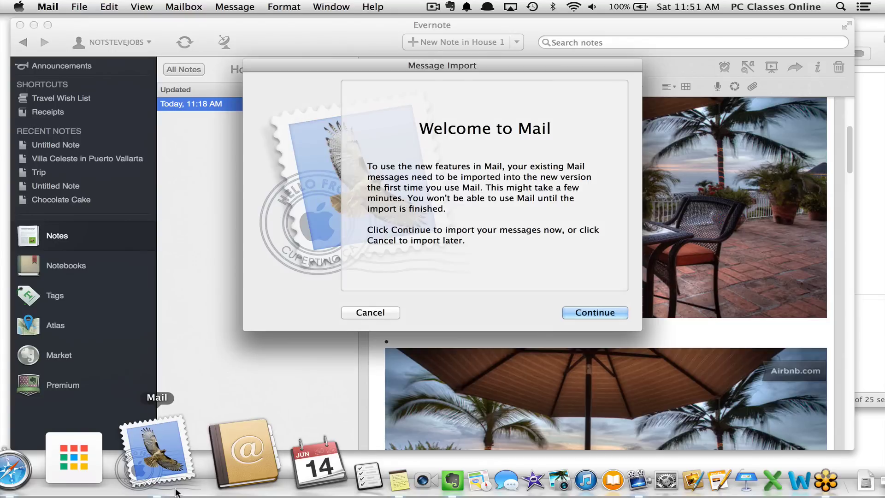
click(579, 313)
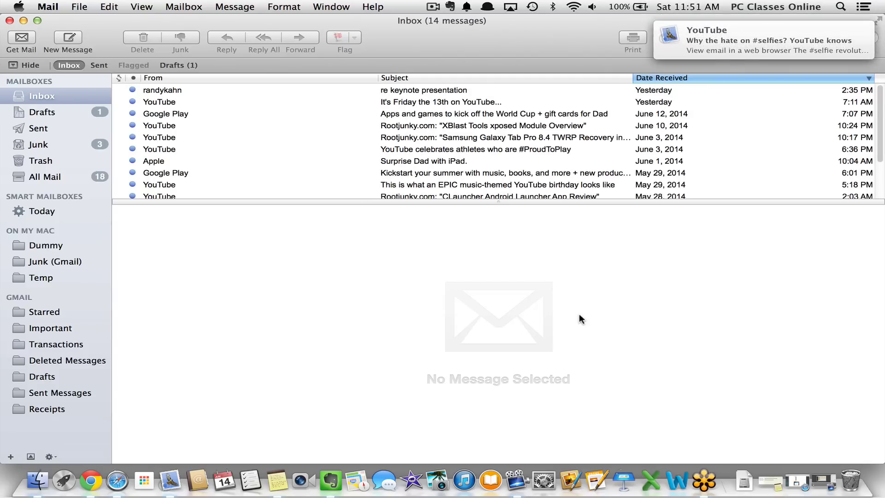
scroll(466, 138, down, 5)
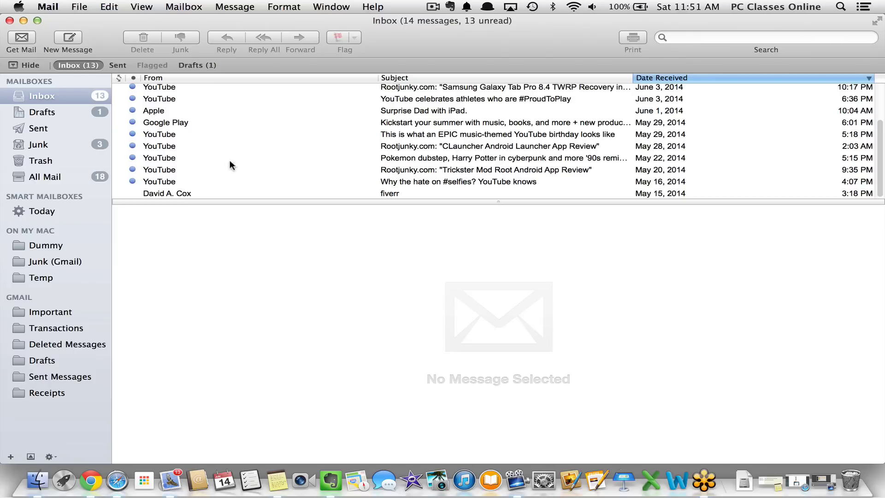
Remove the Evernote Receipts rule from Mail's rules.
click(51, 9)
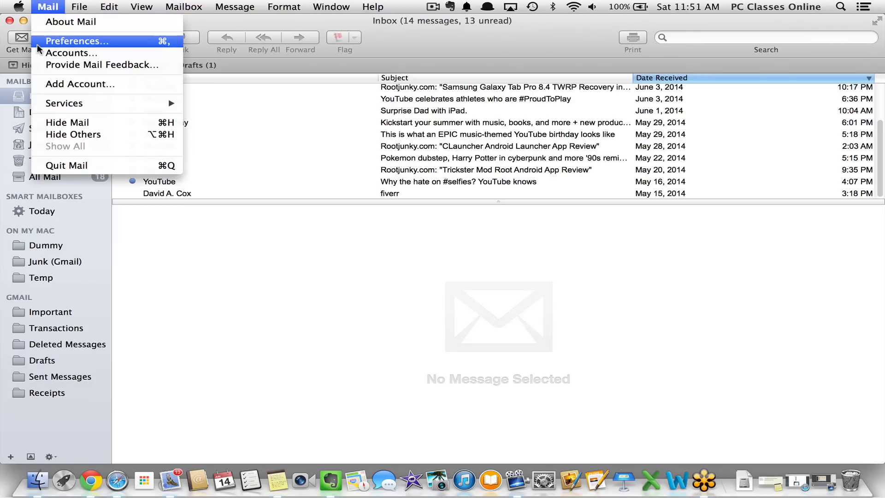
click(126, 45)
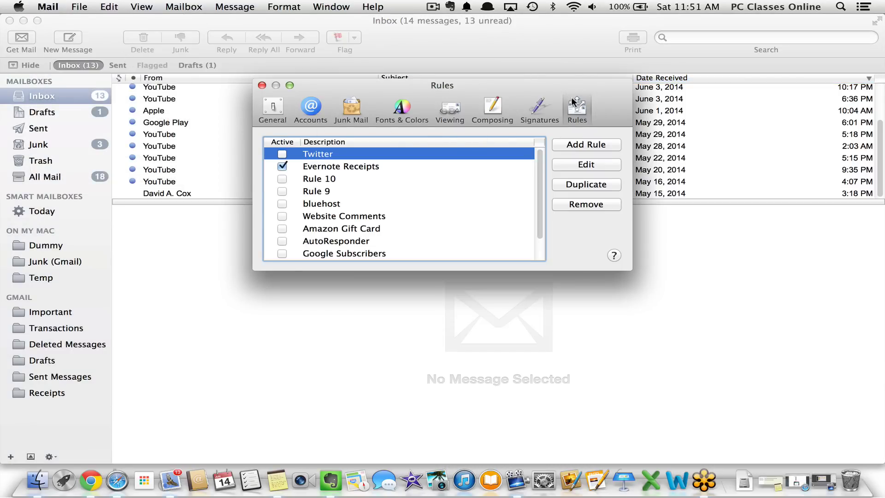
click(317, 166)
click(577, 204)
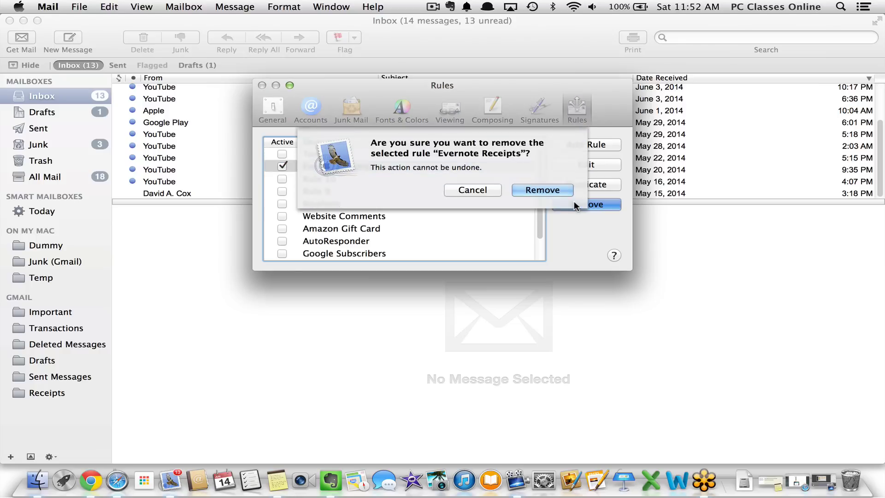
click(565, 191)
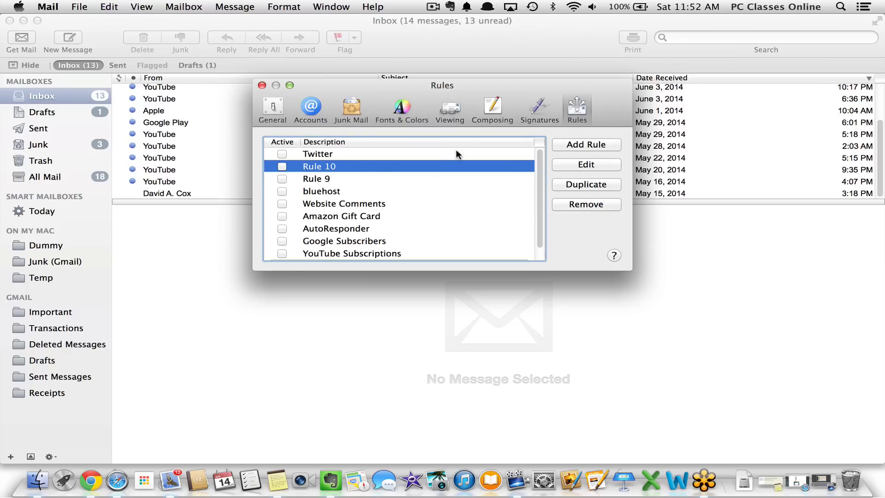
Add a mail rule described as "evernote receipts" with the condition that the subject contains "invoice".
click(618, 144)
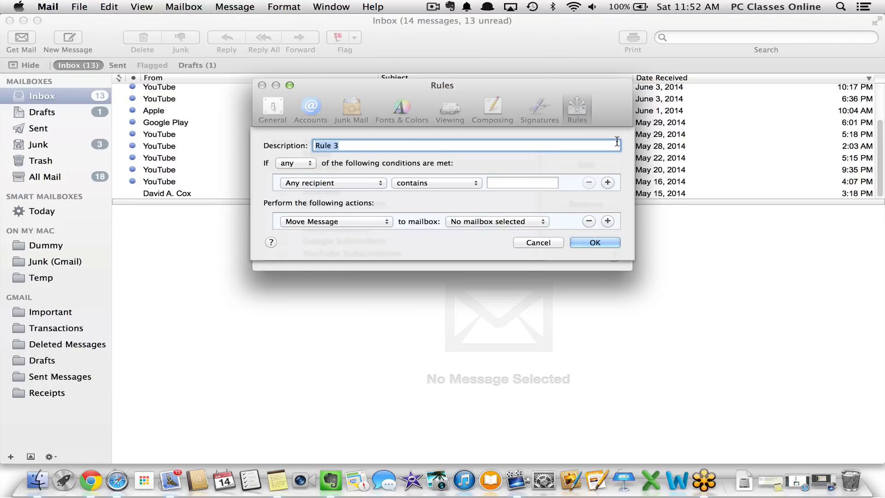
text(evernote receipts)
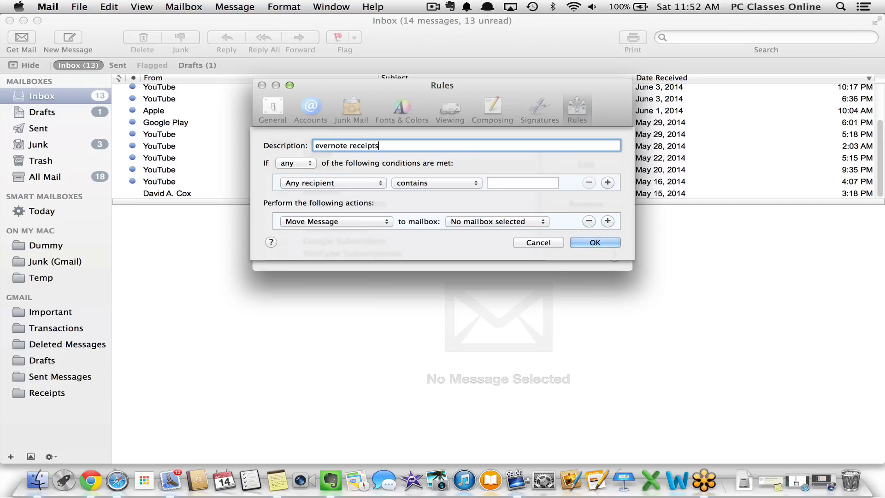
click(286, 181)
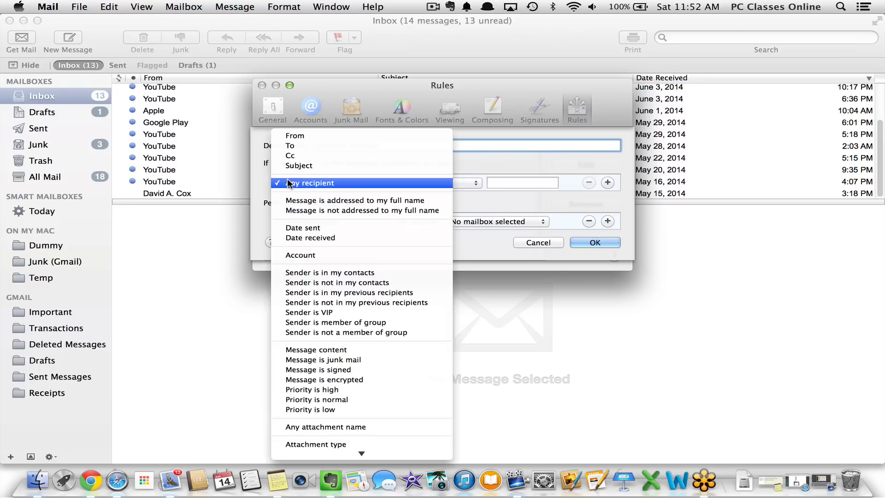
click(313, 165)
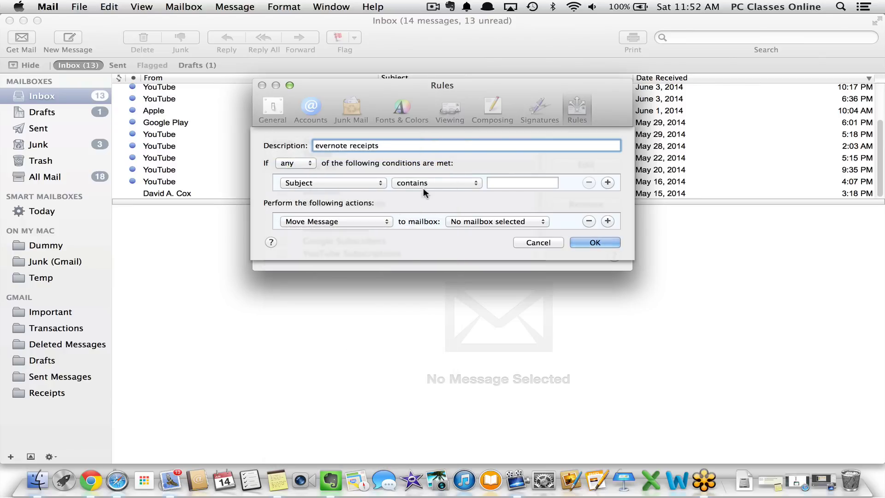
click(525, 188)
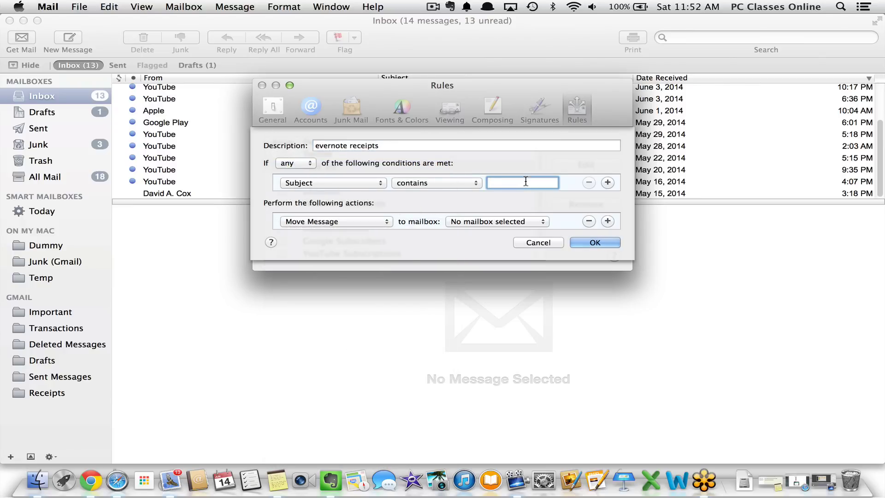
text(invoice)
Add a second rule condition that the subject contains "receipt".
click(608, 183)
click(364, 198)
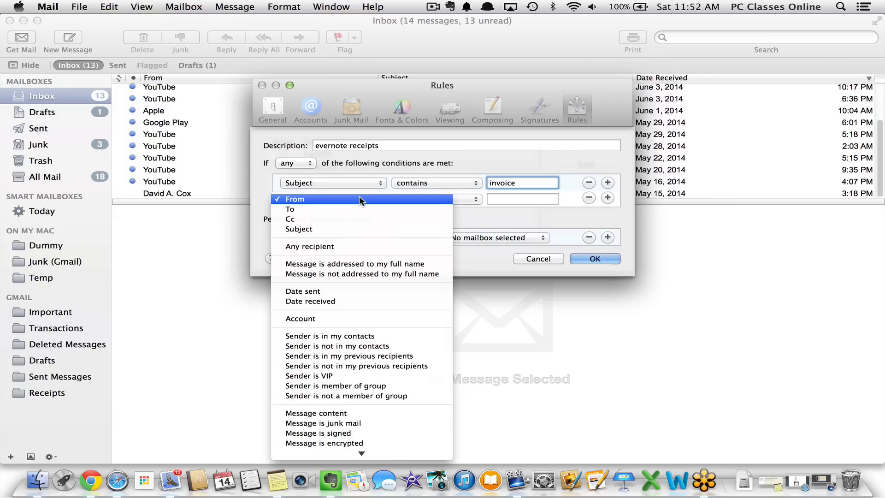
click(351, 229)
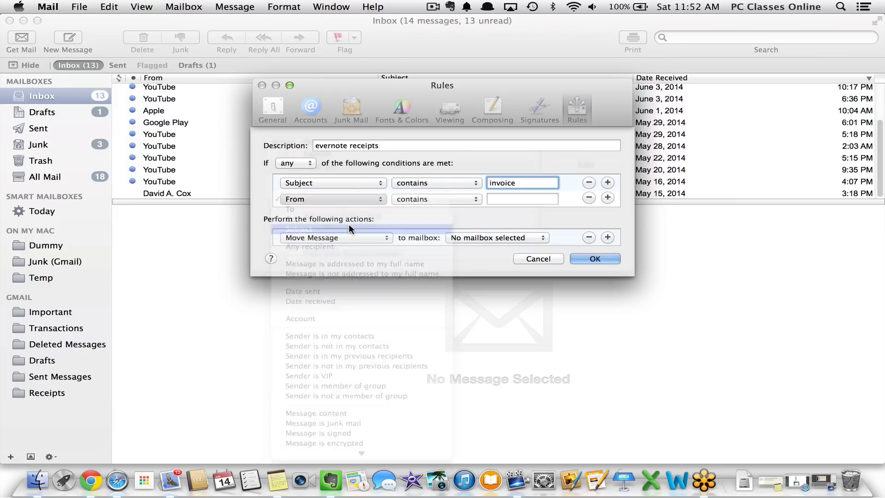
click(530, 201)
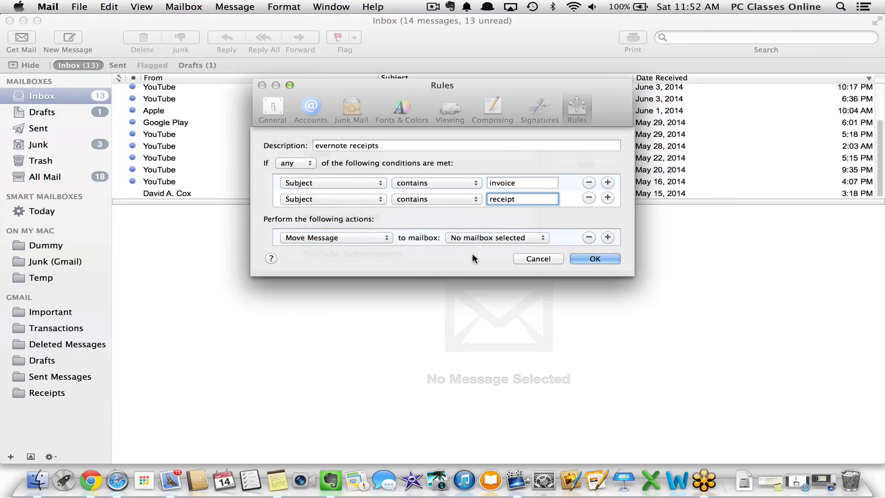
Set the rule's action to Forward Message, ready for the recipient address, and cancel the new rule.
click(317, 238)
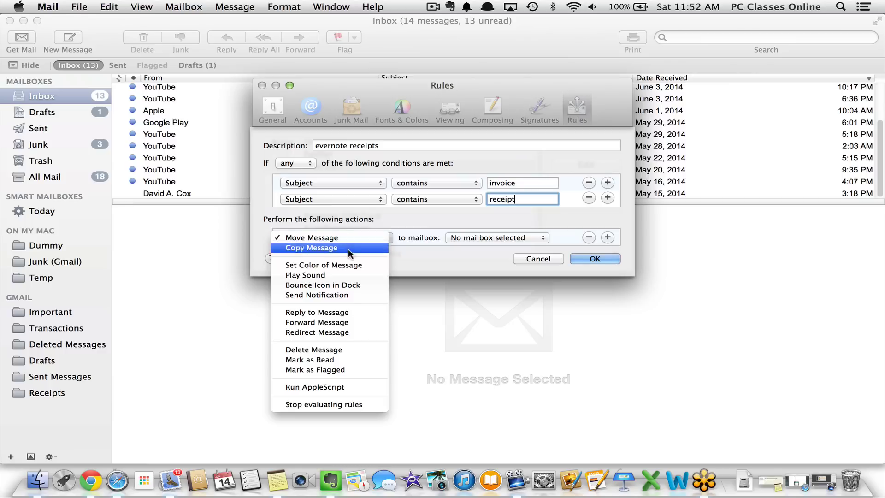
click(347, 323)
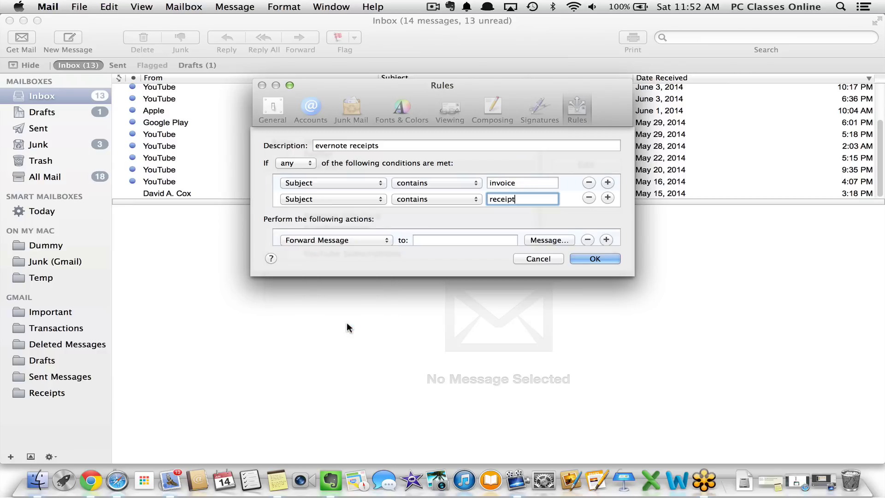
click(423, 239)
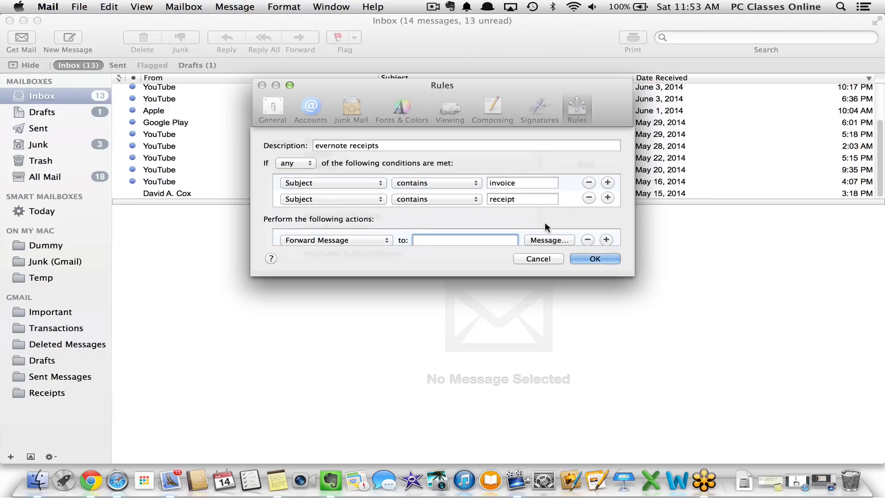
click(538, 259)
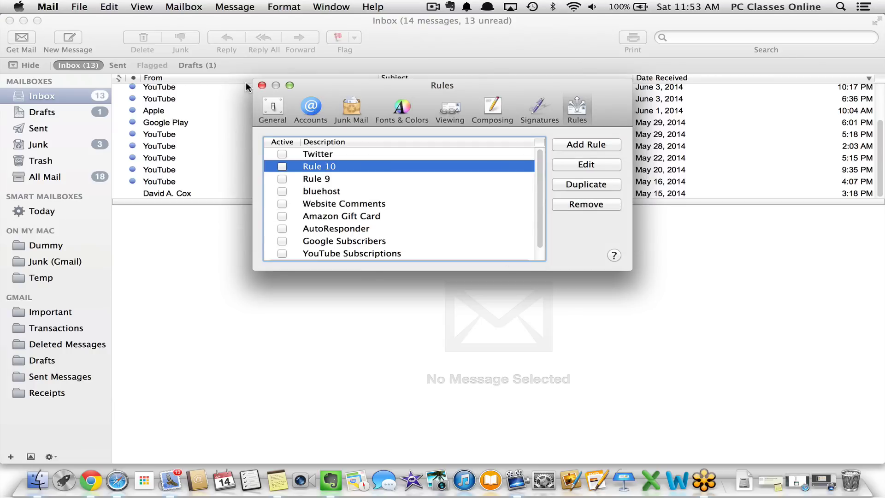
Close the rules settings and the Mail inbox window and switch back to Evernote.
click(262, 85)
click(10, 20)
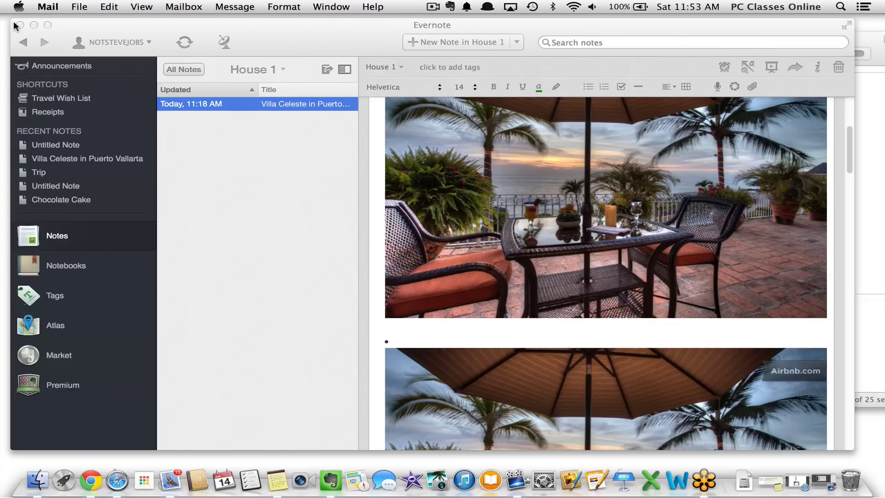
click(85, 26)
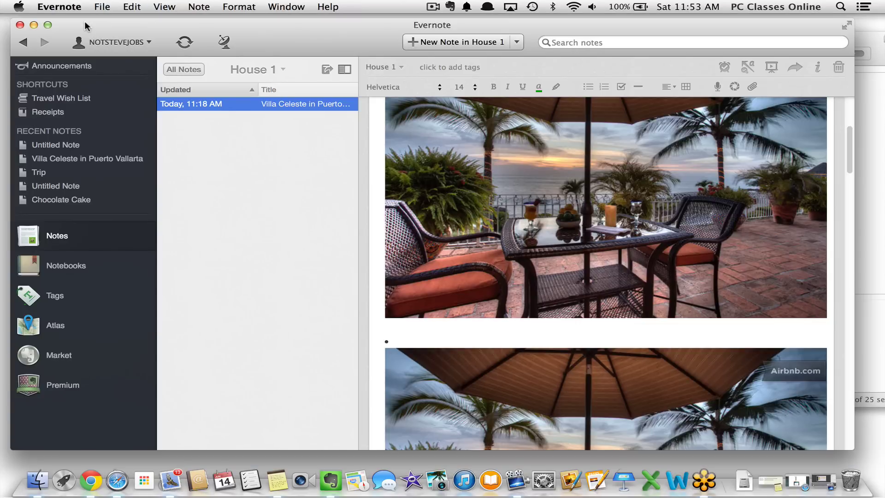